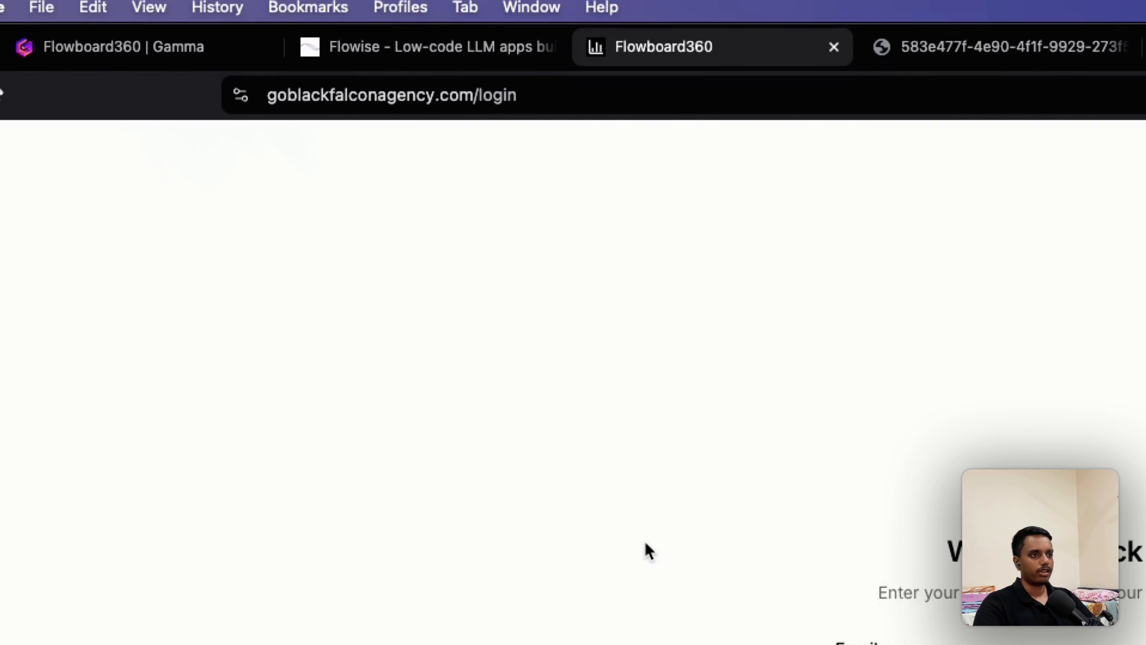
# Step: Sign in to Flowboard360 with the agency account's email and password
pyautogui.click(563, 360)
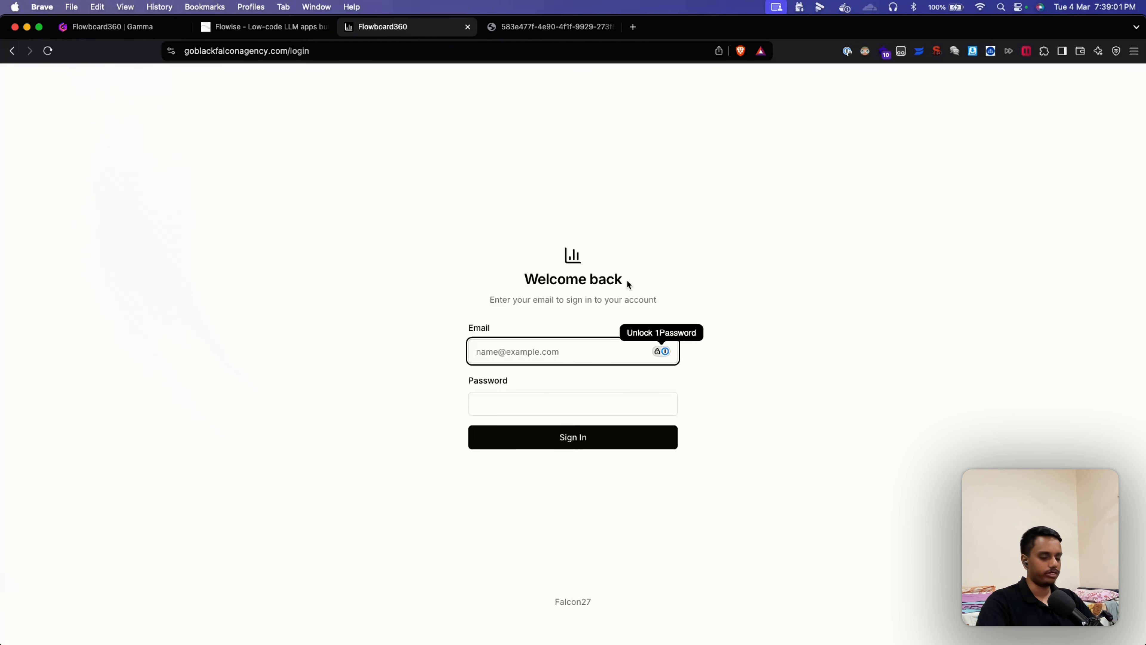
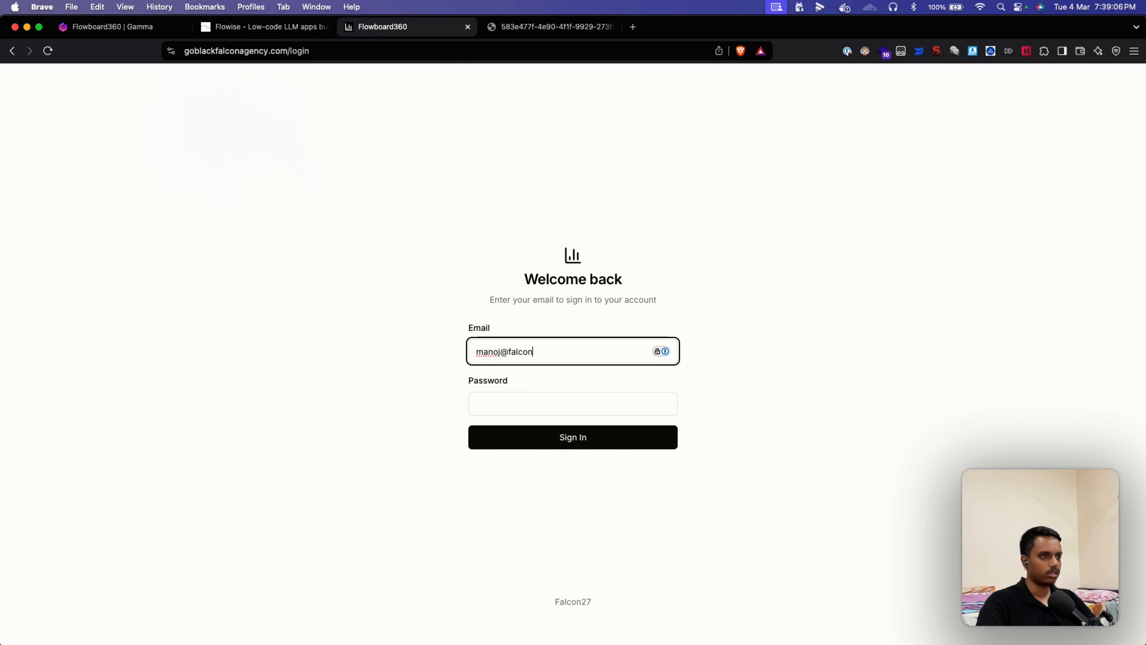
pyautogui.press('Tab')
pyautogui.write('*********')
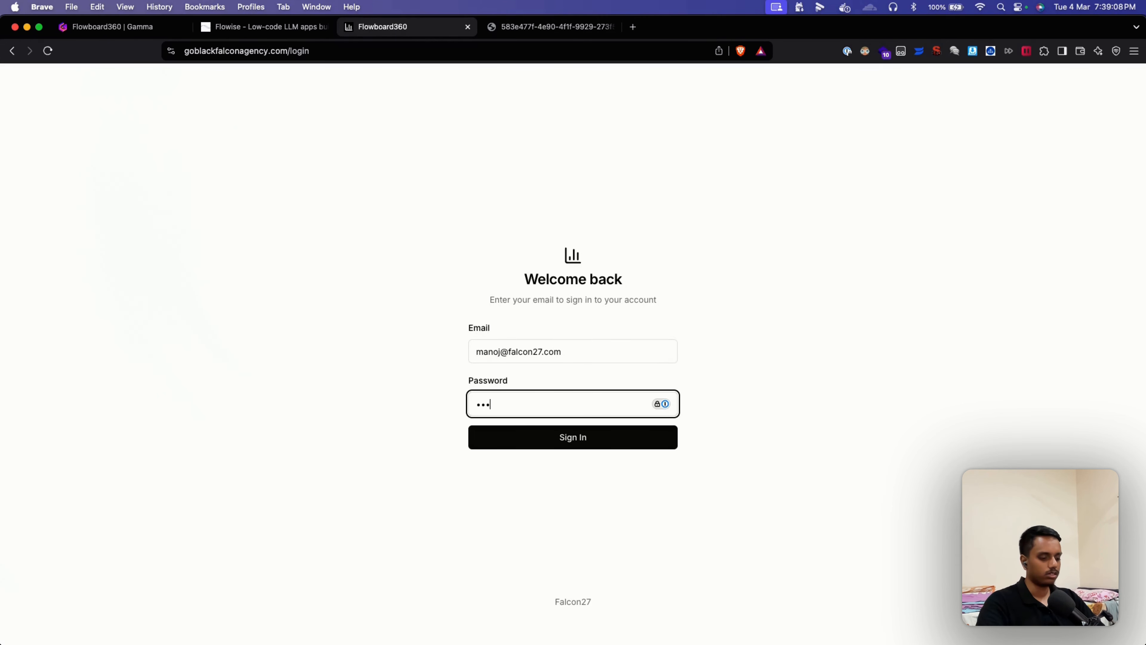
pyautogui.write('*******')
pyautogui.press('Return')
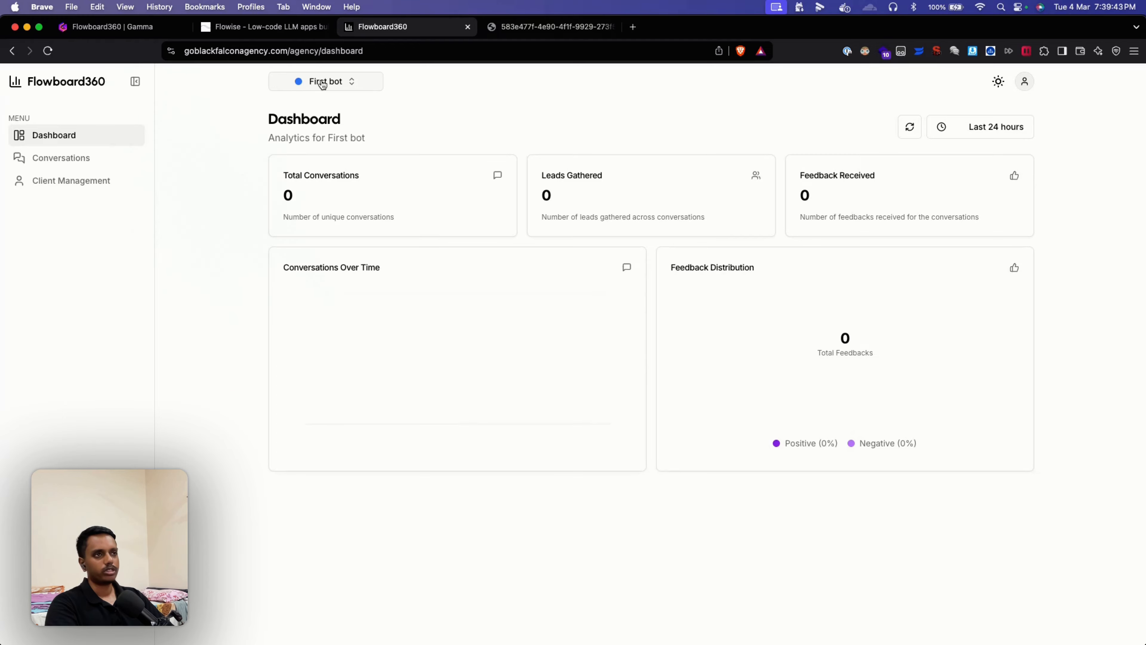
pyautogui.click(323, 85)
pyautogui.click(483, 94)
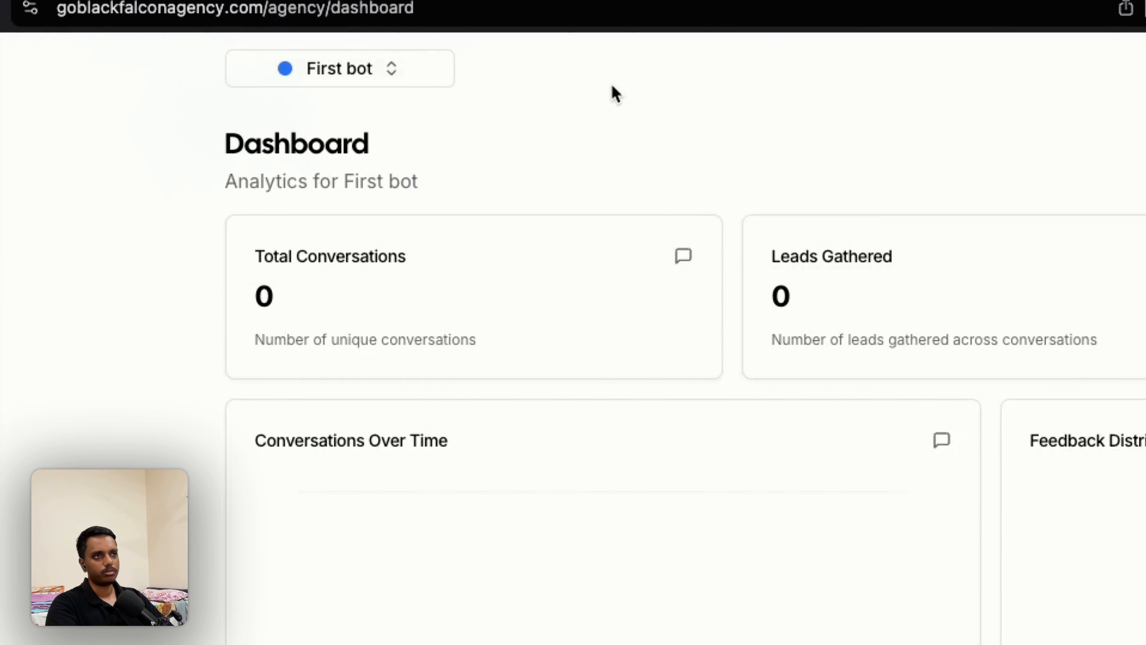
pyautogui.click(394, 69)
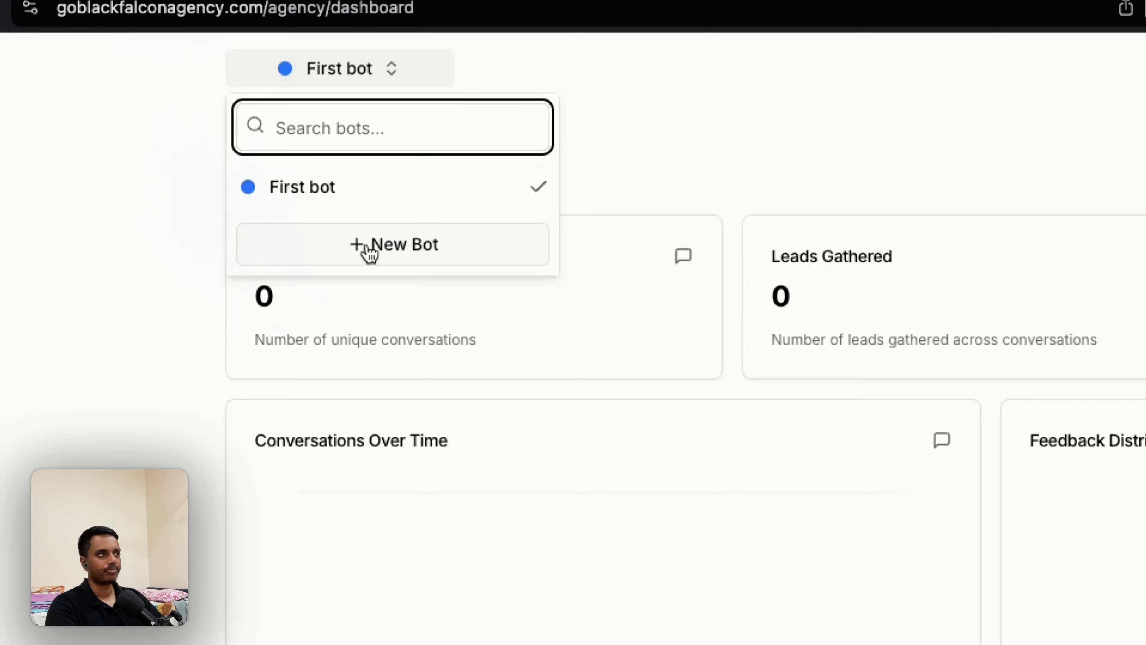
pyautogui.click(702, 162)
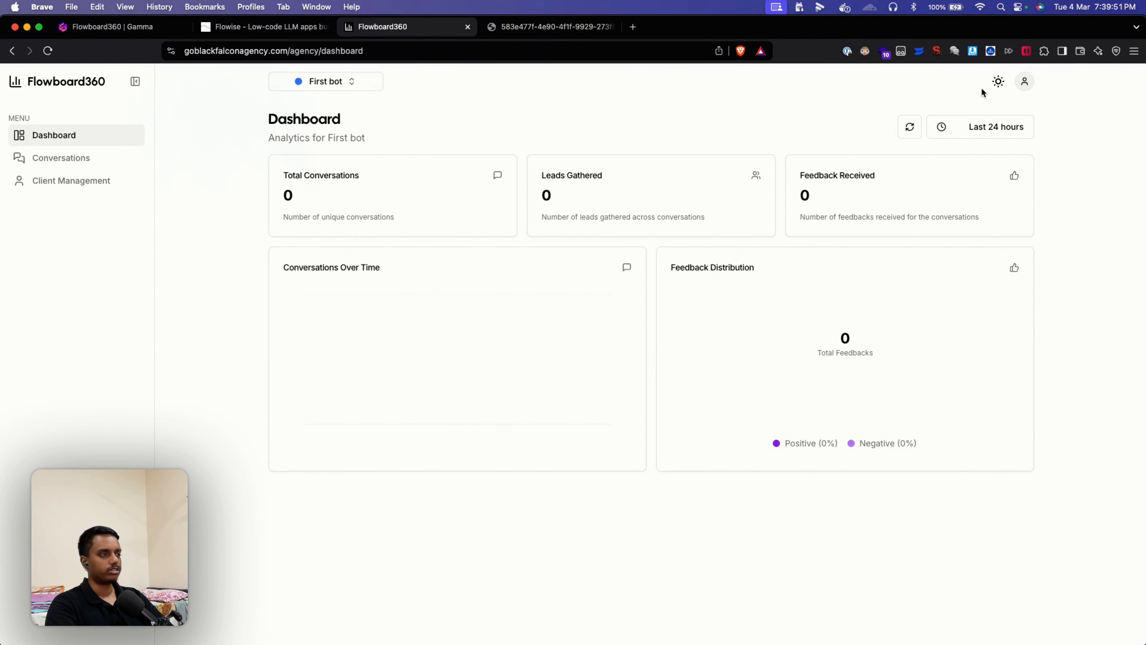
pyautogui.click(998, 81)
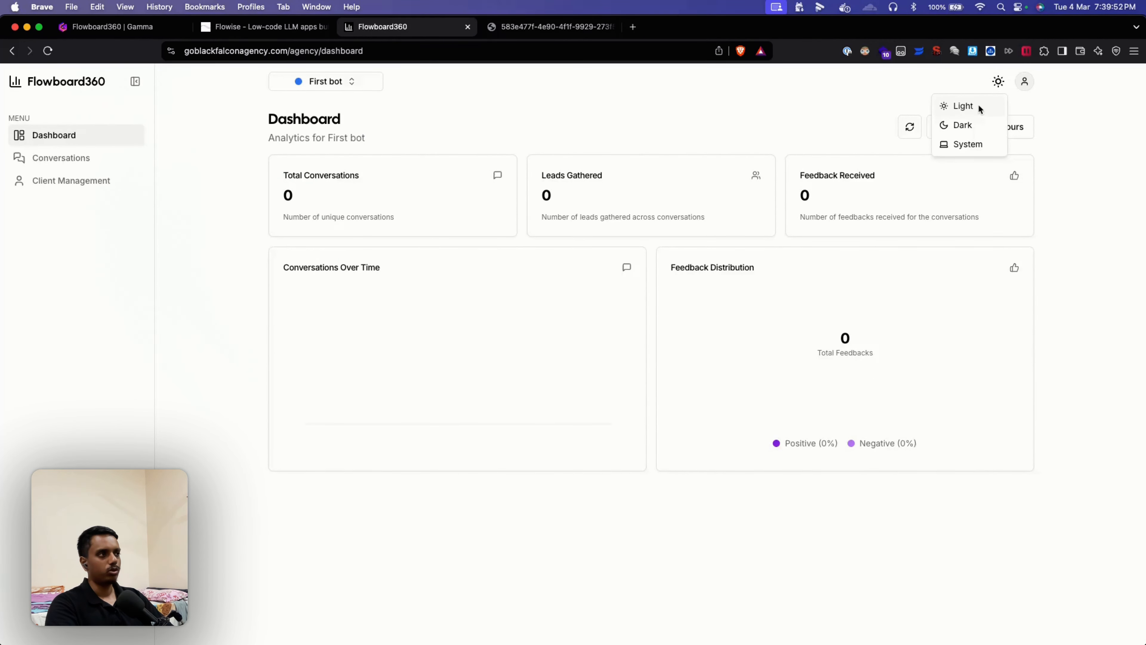
pyautogui.click(962, 125)
pyautogui.click(998, 81)
pyautogui.click(975, 107)
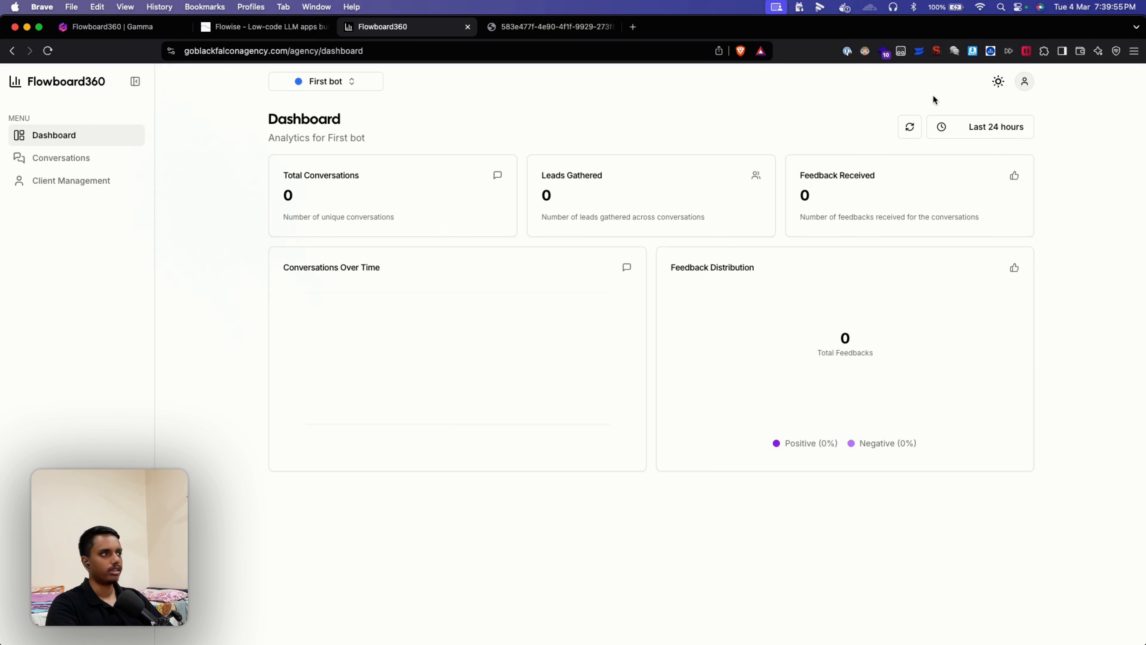
pyautogui.click(1024, 81)
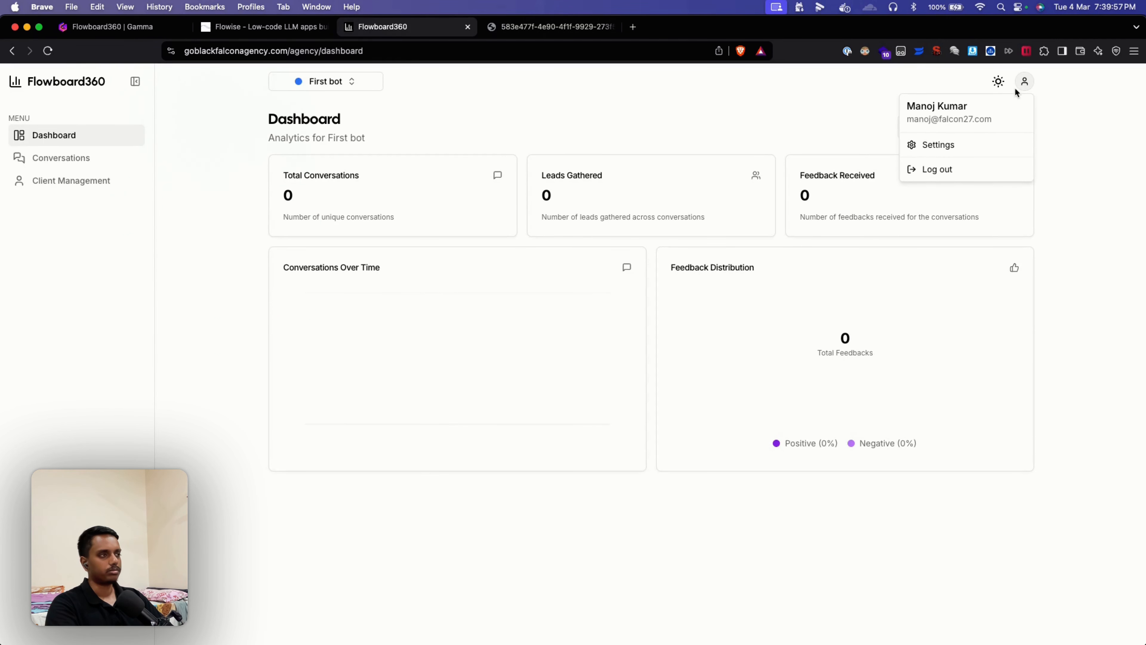
pyautogui.click(948, 142)
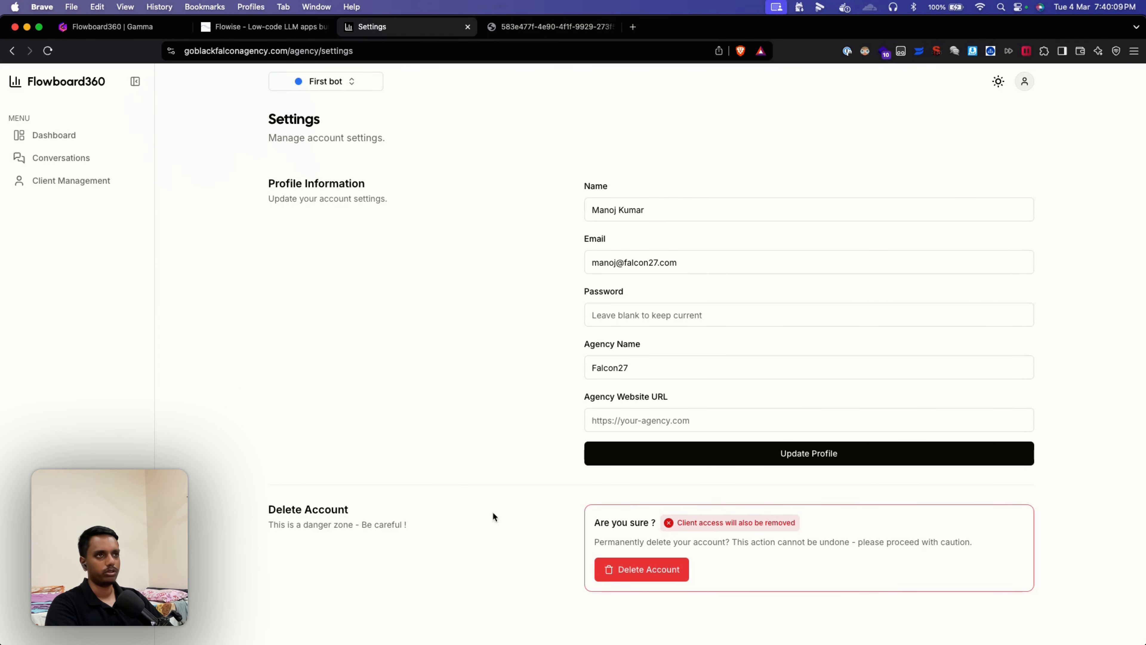
pyautogui.click(20, 48)
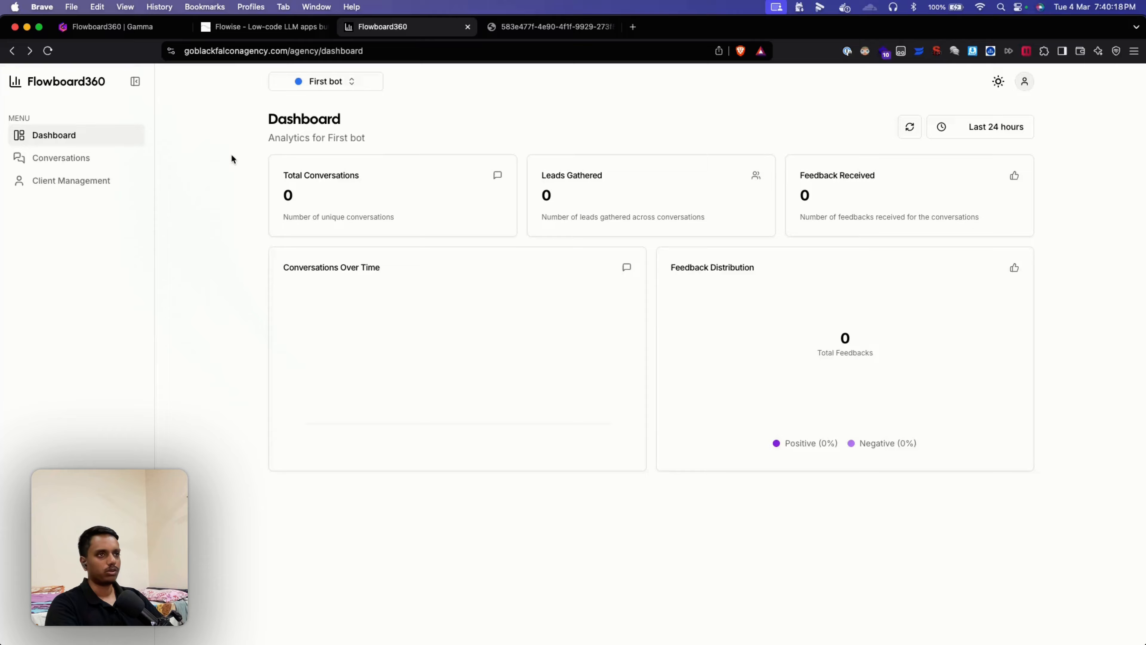
# Step: Highlight the Total Conversations, Leads Gathered, Feedback and Conversations Over Time headings
pyautogui.moveTo(282, 175); pyautogui.dragTo(379, 176)
pyautogui.moveTo(541, 173); pyautogui.dragTo(642, 175)
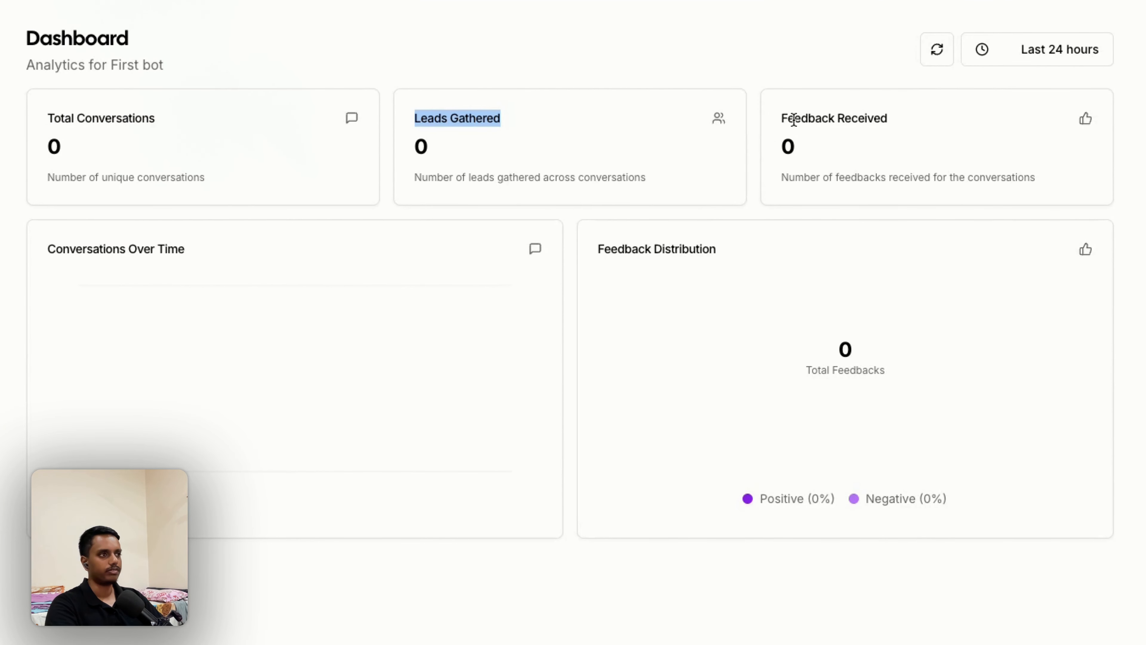
pyautogui.moveTo(777, 120); pyautogui.dragTo(914, 123)
pyautogui.click(728, 256)
pyautogui.moveTo(727, 256); pyautogui.dragTo(582, 251)
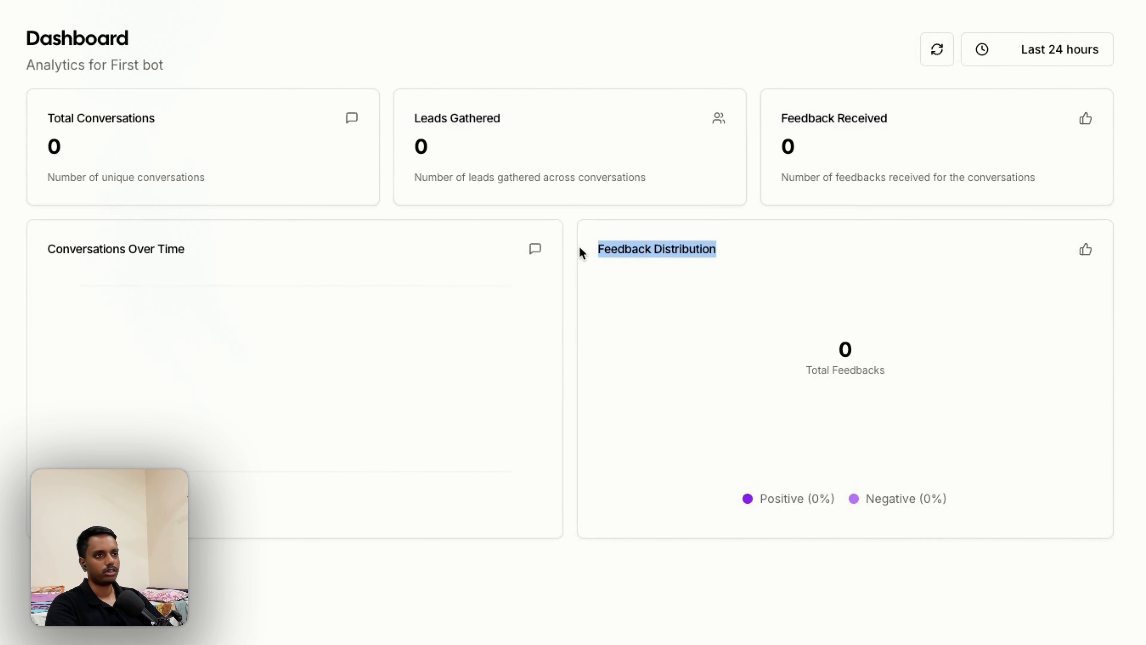
pyautogui.moveTo(199, 253); pyautogui.dragTo(37, 253)
pyautogui.click(289, 246)
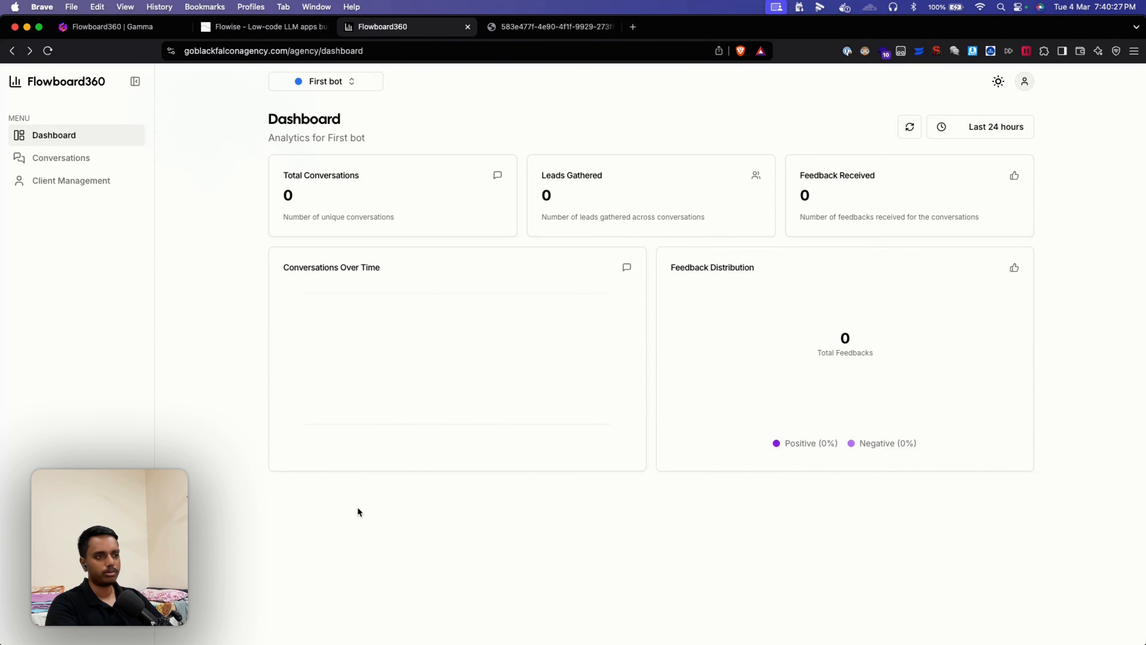
# Step: Show the last 7 days, then apply a custom Feb 1 – Feb 28 range
pyautogui.click(1003, 131)
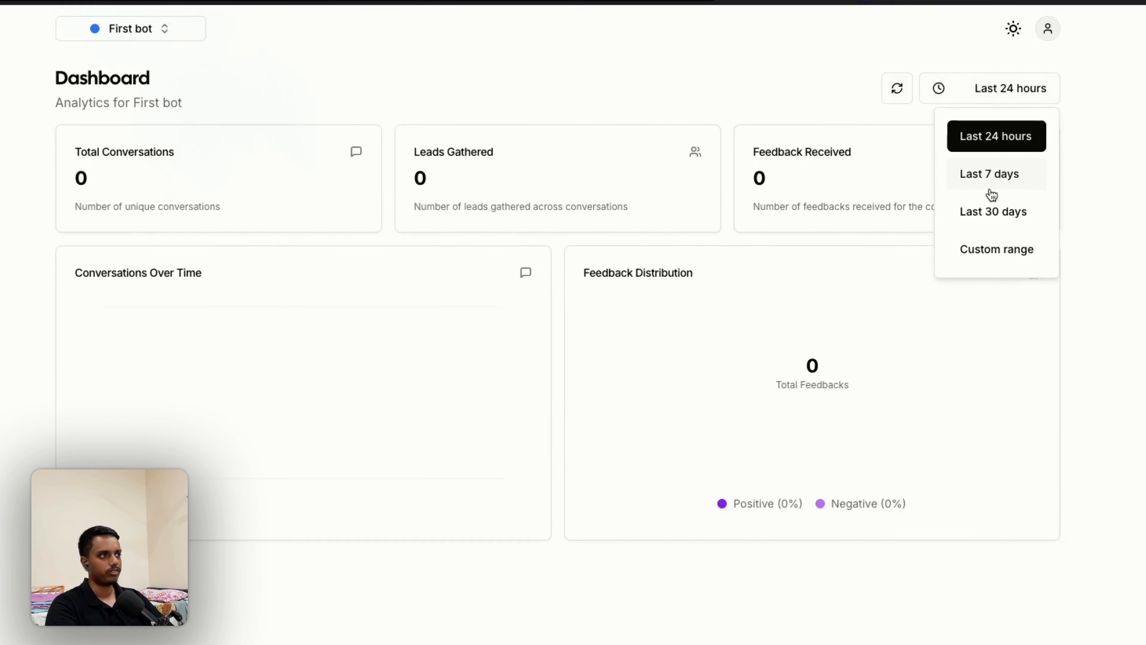
pyautogui.click(988, 190)
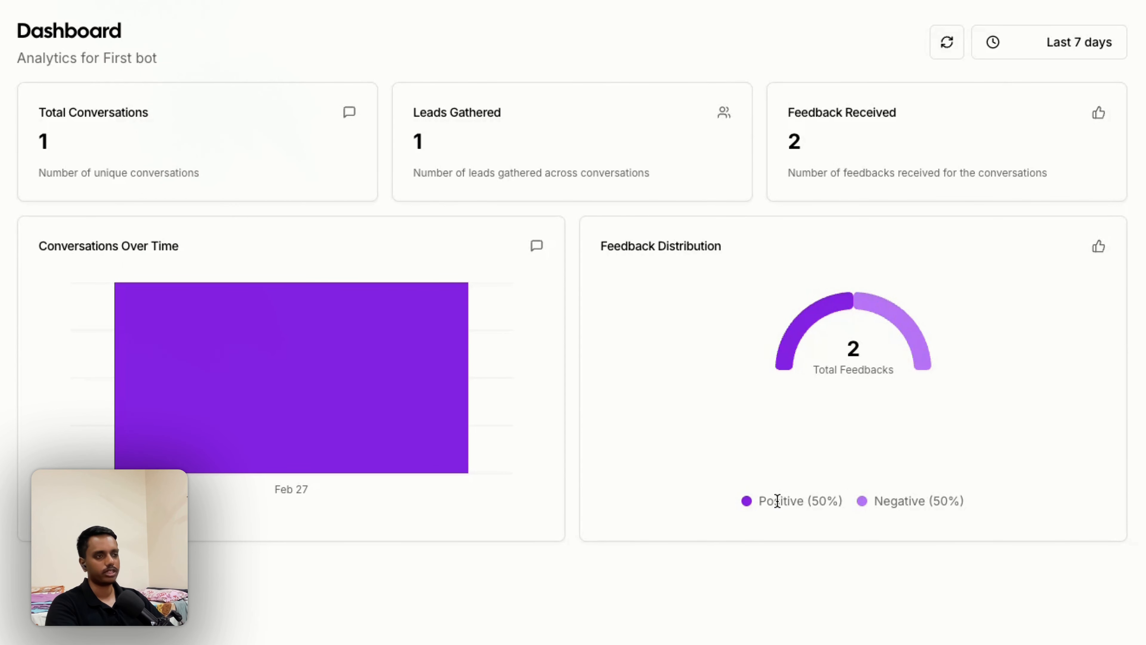
pyautogui.moveTo(319, 386)
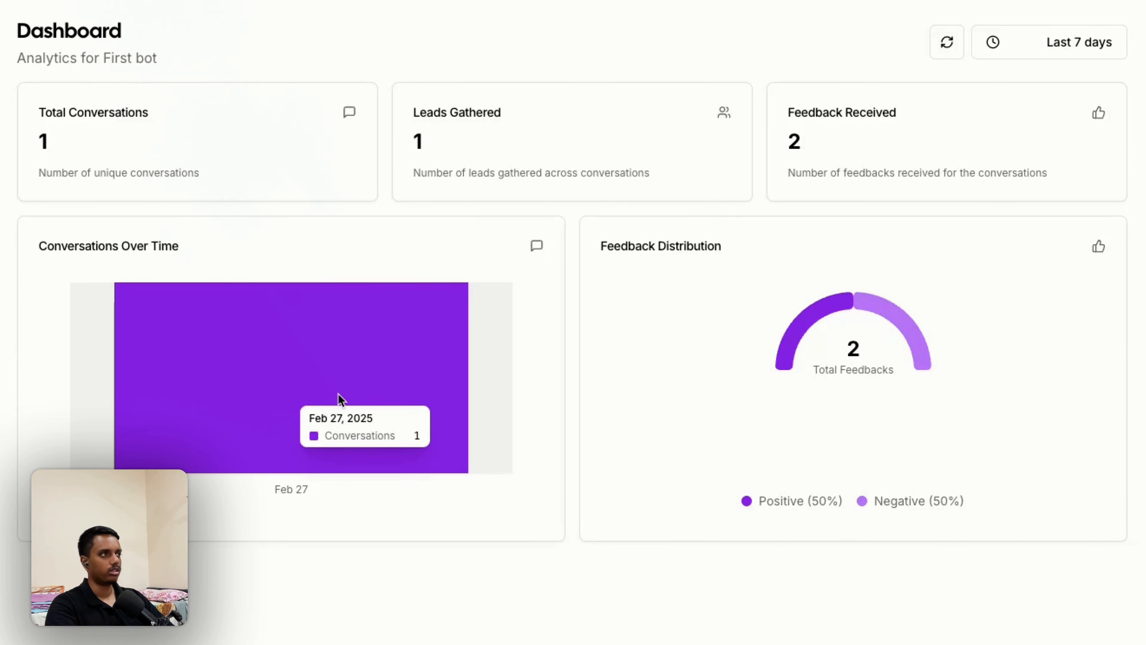
pyautogui.click(1082, 42)
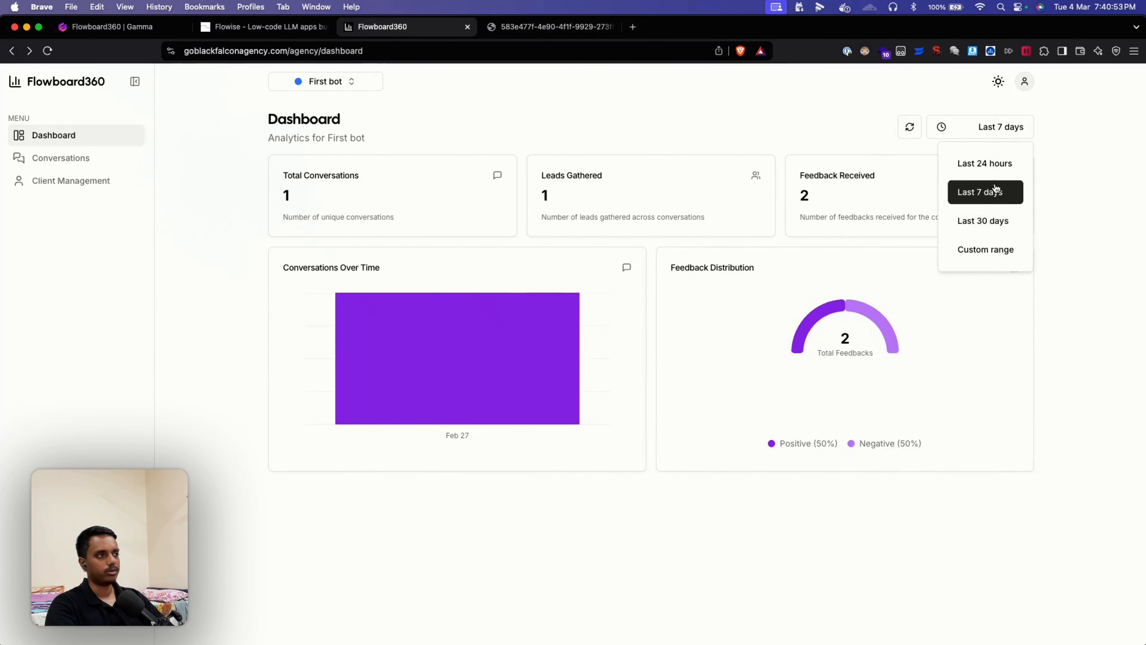
pyautogui.click(994, 250)
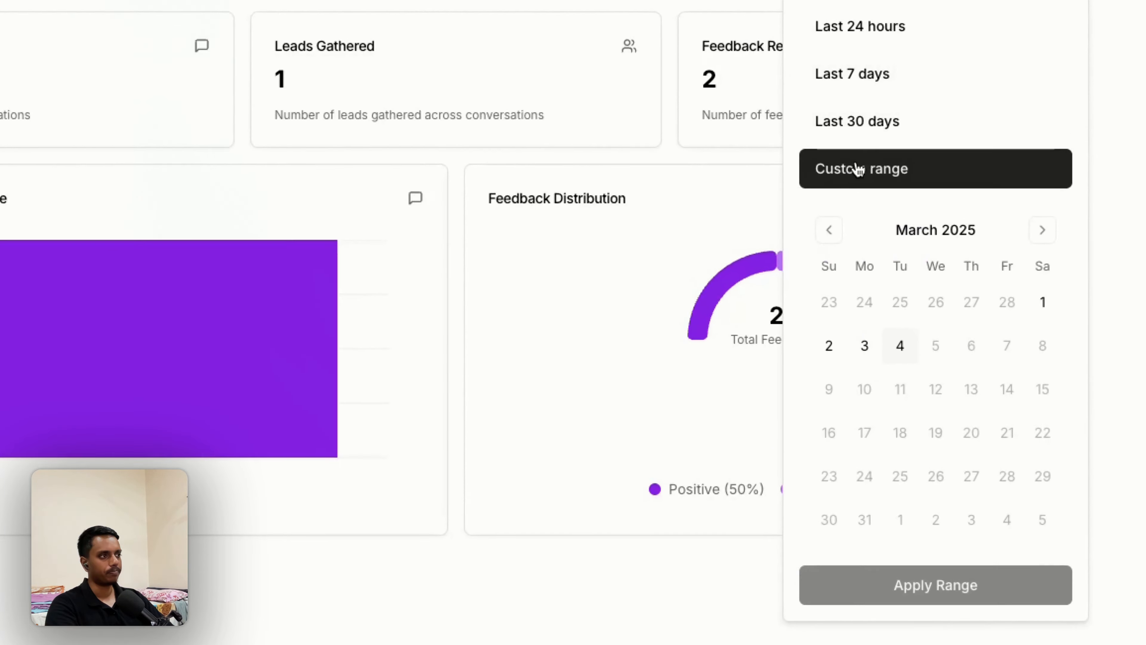
pyautogui.click(877, 286)
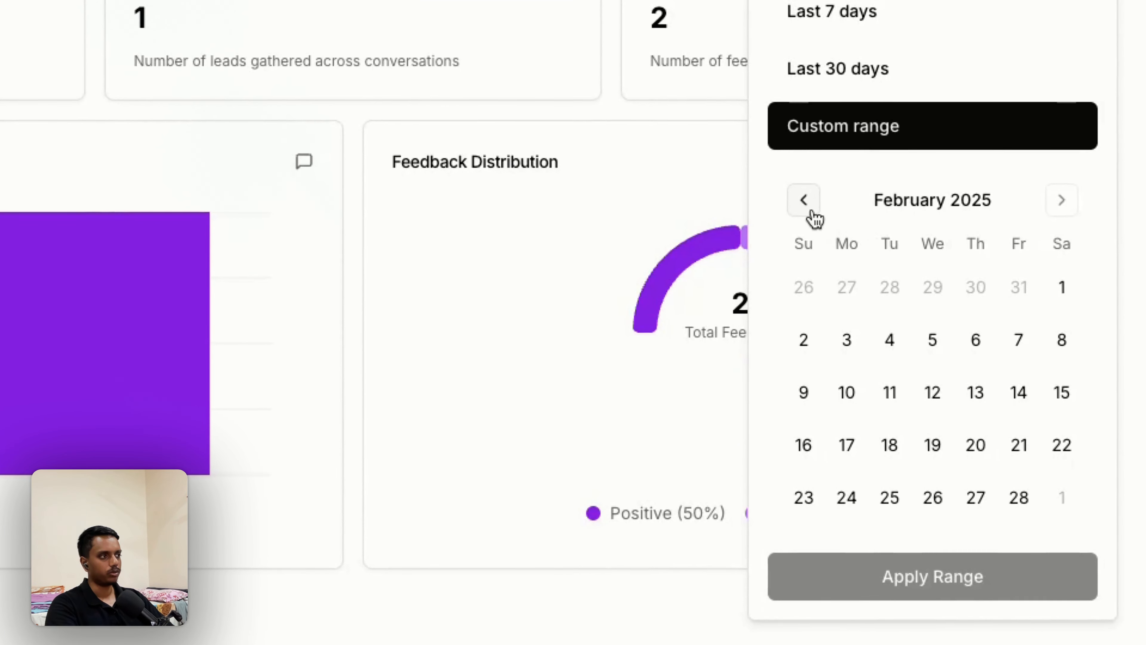
pyautogui.click(1063, 289)
pyautogui.click(1021, 500)
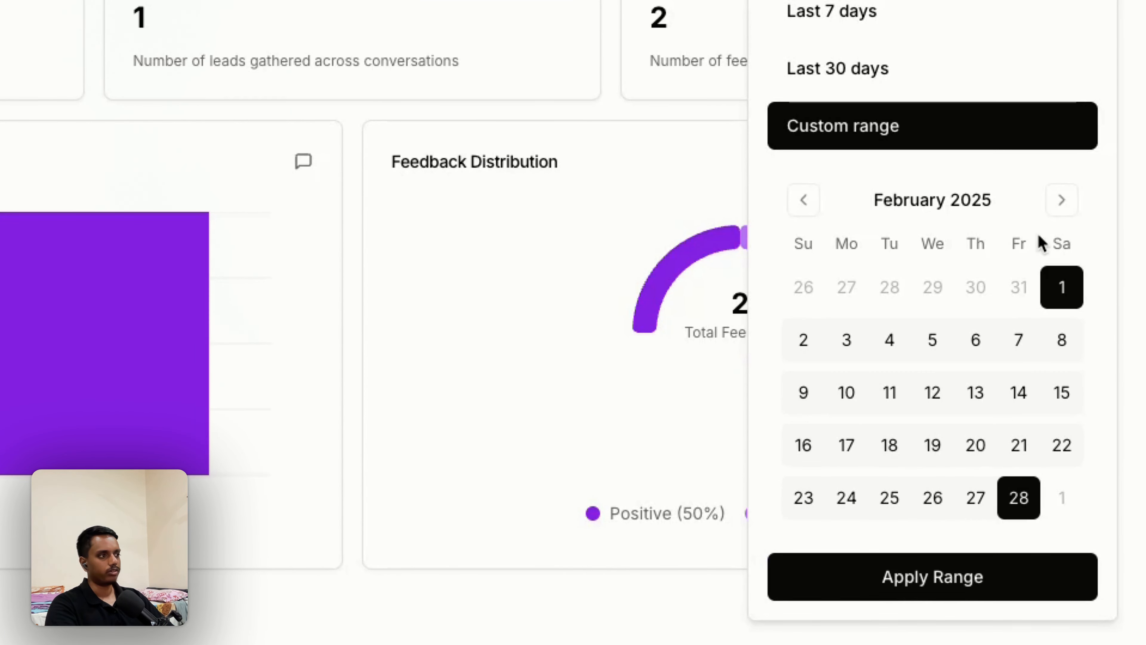
pyautogui.click(975, 587)
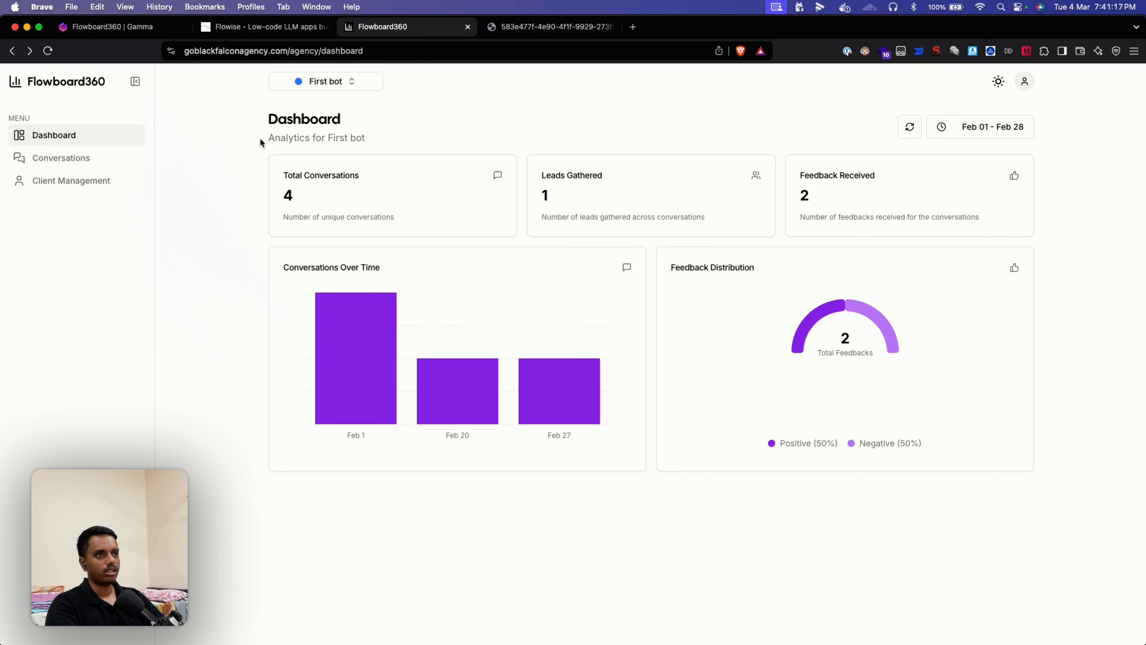
pyautogui.click(85, 158)
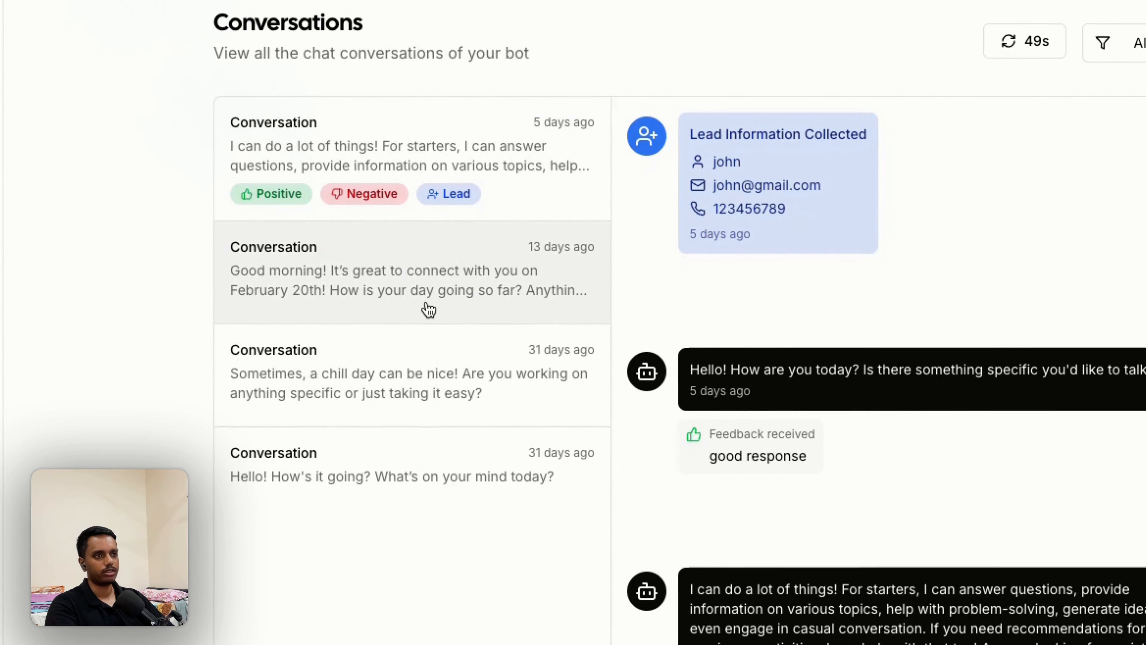
pyautogui.click(427, 307)
pyautogui.click(402, 384)
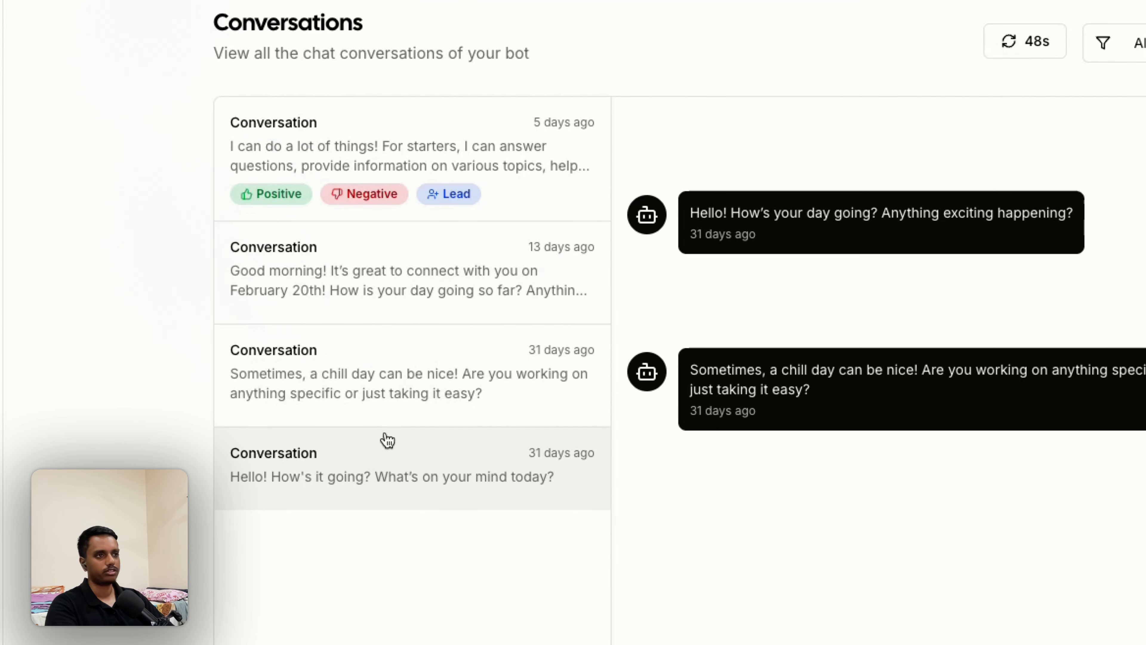
pyautogui.click(387, 440)
pyautogui.click(402, 297)
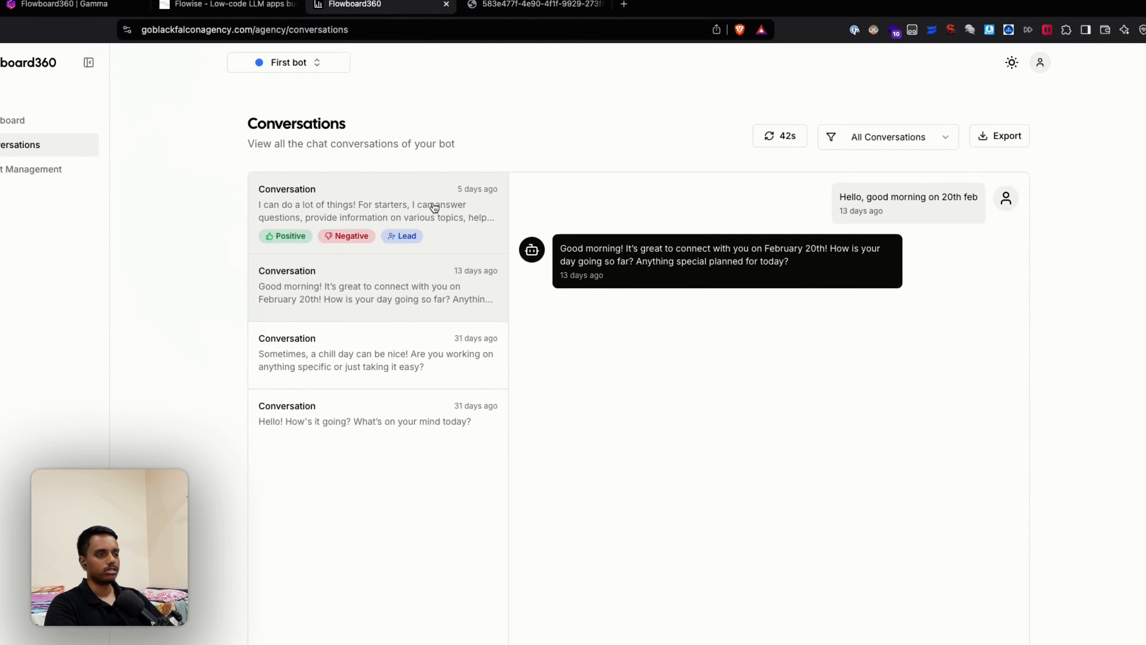
pyautogui.click(433, 208)
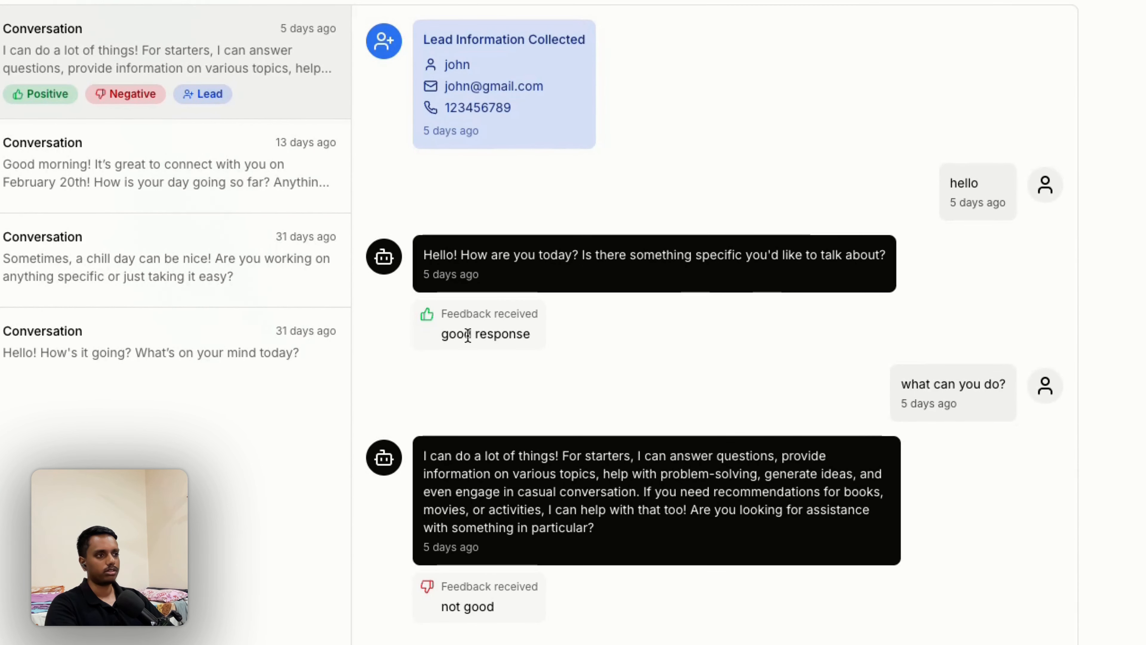
pyautogui.moveTo(440, 334); pyautogui.dragTo(542, 340)
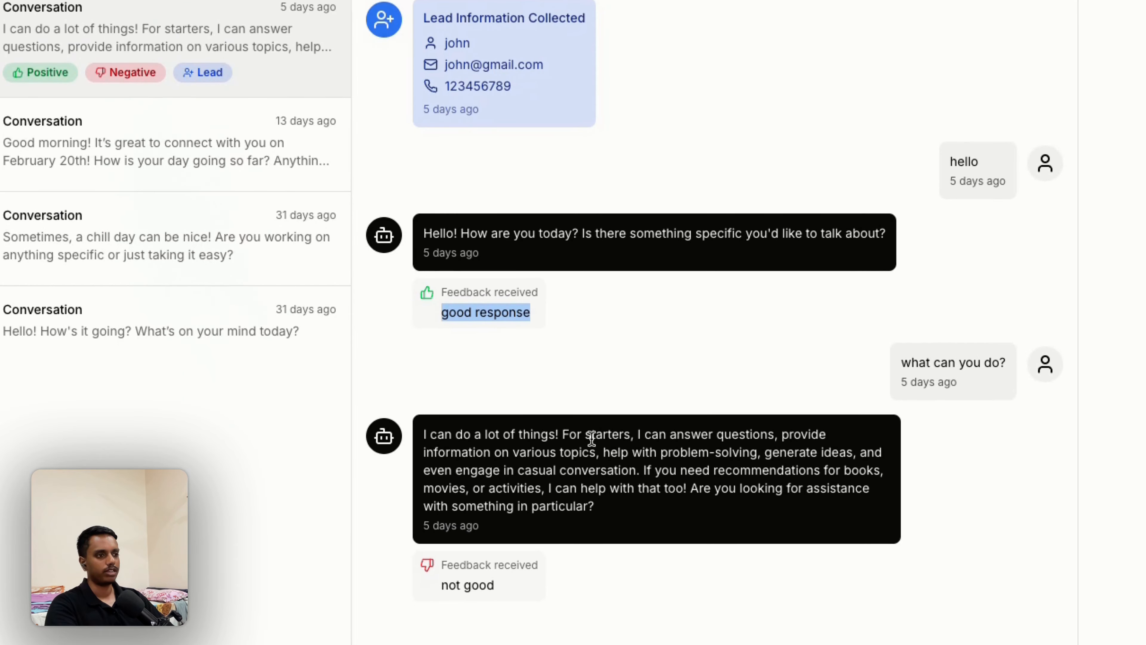
pyautogui.moveTo(495, 589); pyautogui.dragTo(453, 576)
pyautogui.click(532, 516)
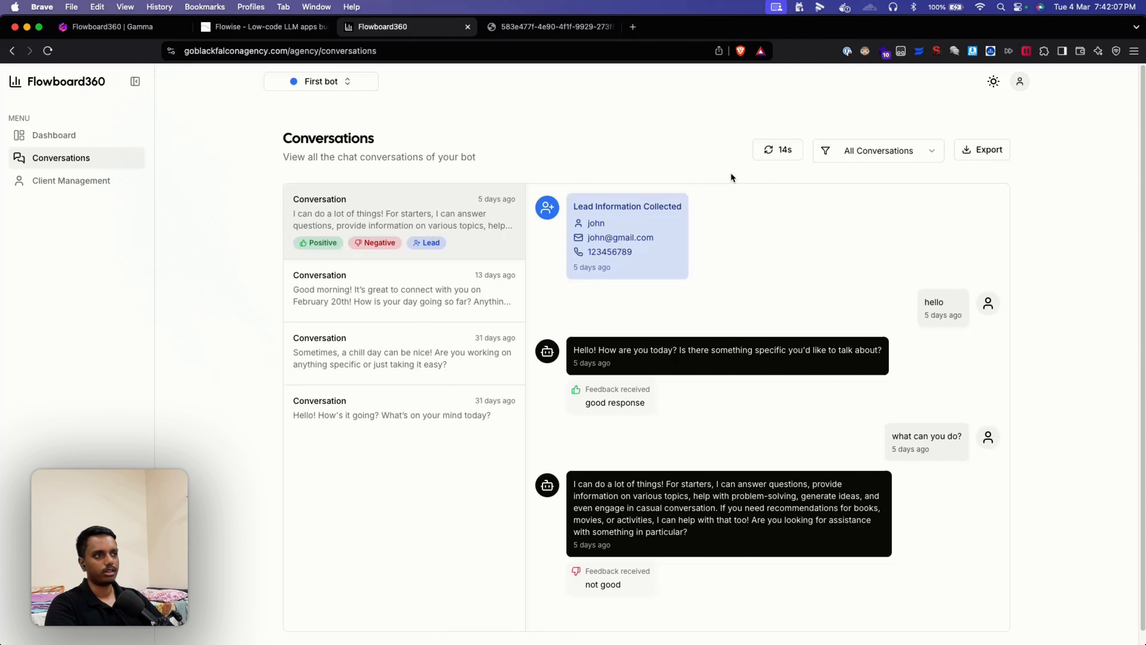
# Step: Refresh the conversation list and filter it to conversations with positive feedback
pyautogui.click(777, 150)
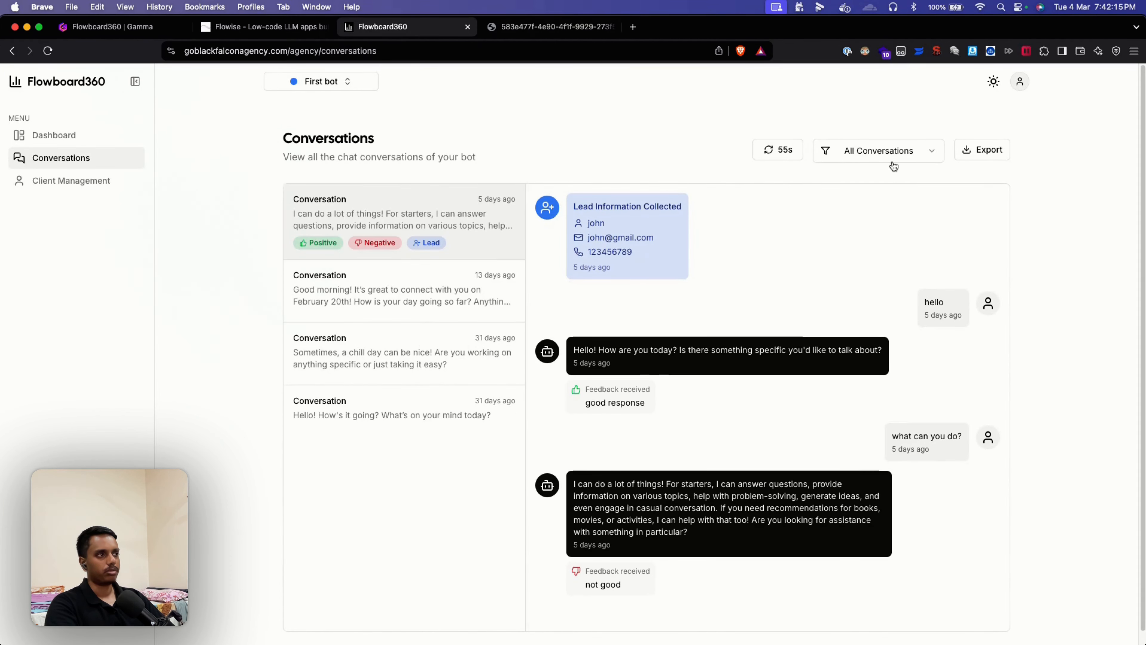
pyautogui.click(884, 152)
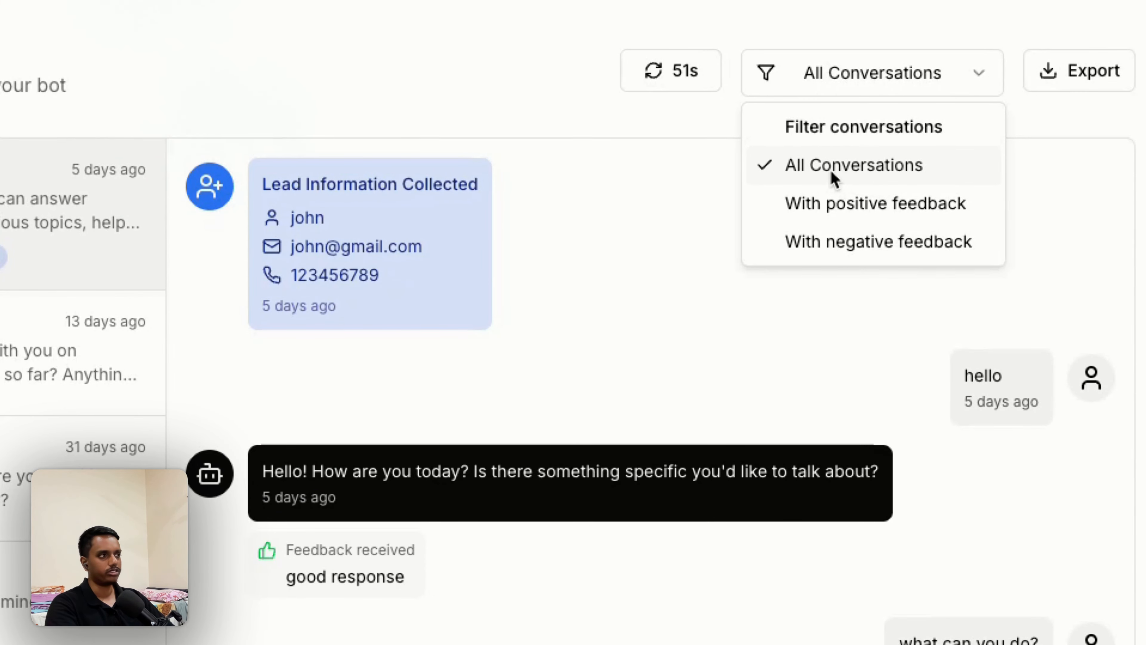
pyautogui.click(833, 207)
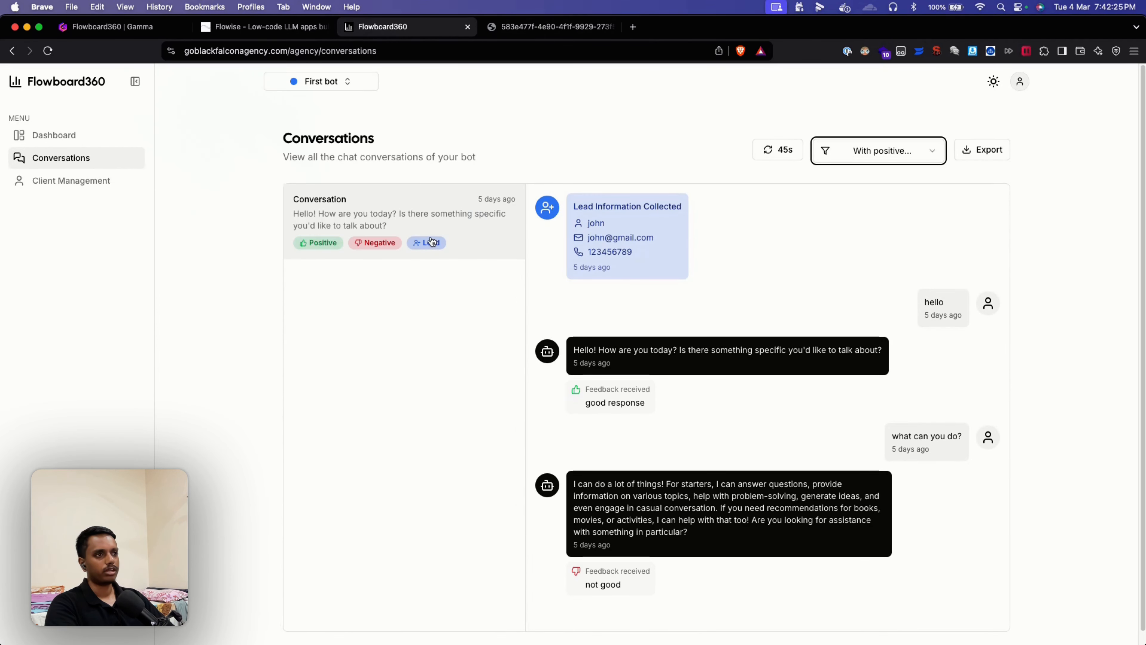
# Step: View the single positive-feedback conversation, keeping the positive-feedback filter
pyautogui.click(434, 229)
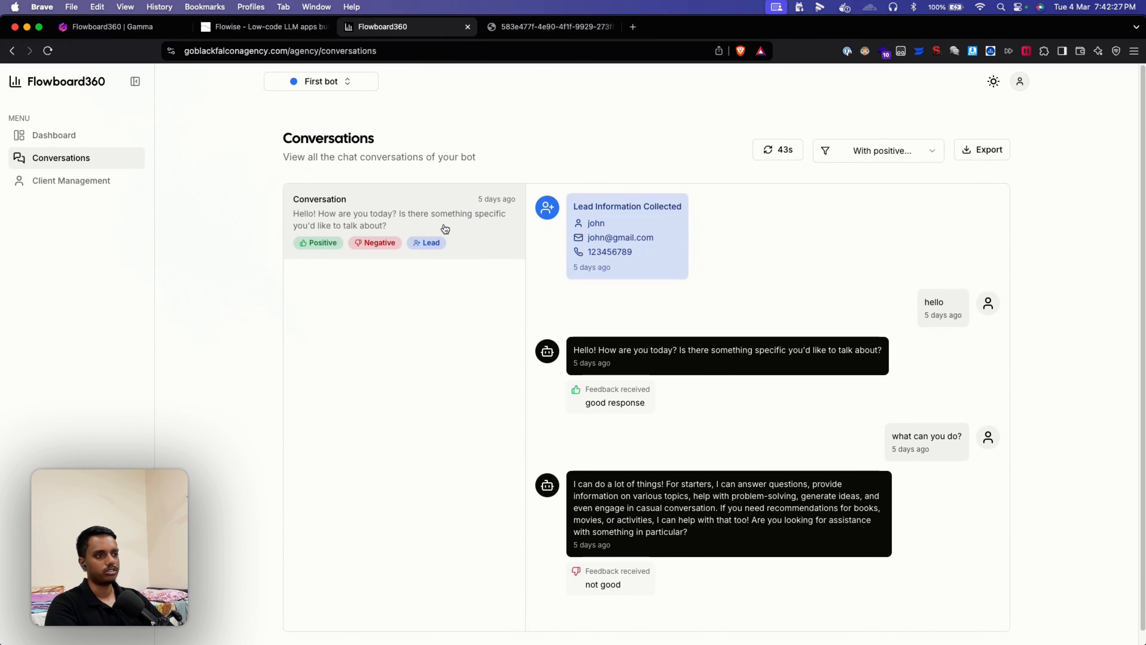
pyautogui.scroll(-1, 707, 415)
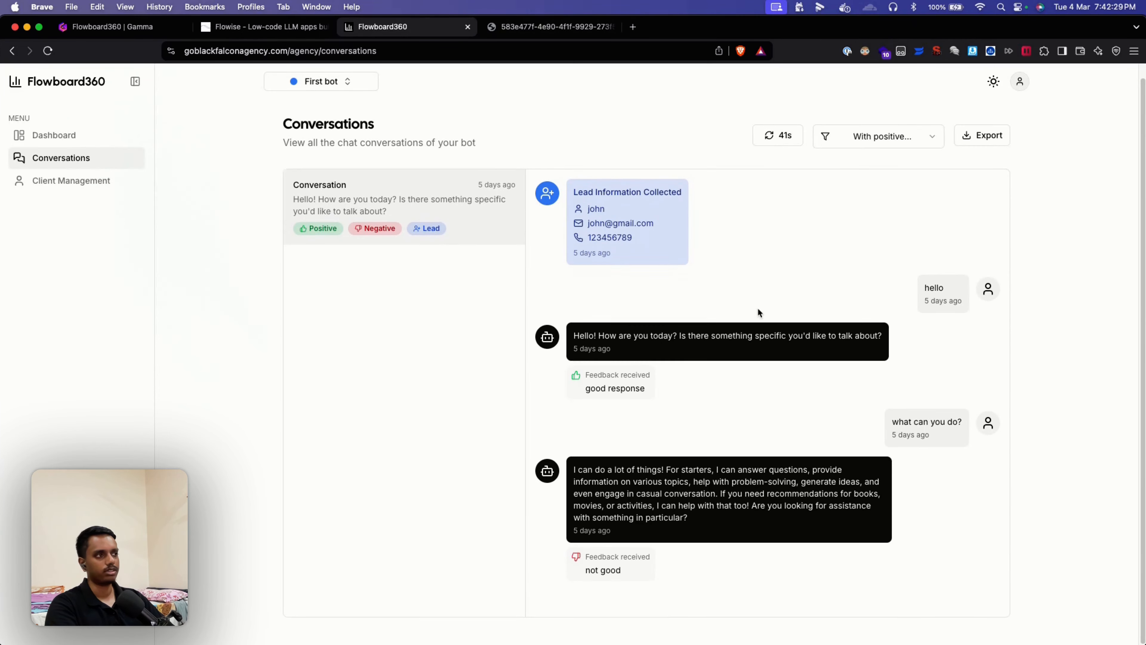
pyautogui.click(876, 139)
pyautogui.click(987, 243)
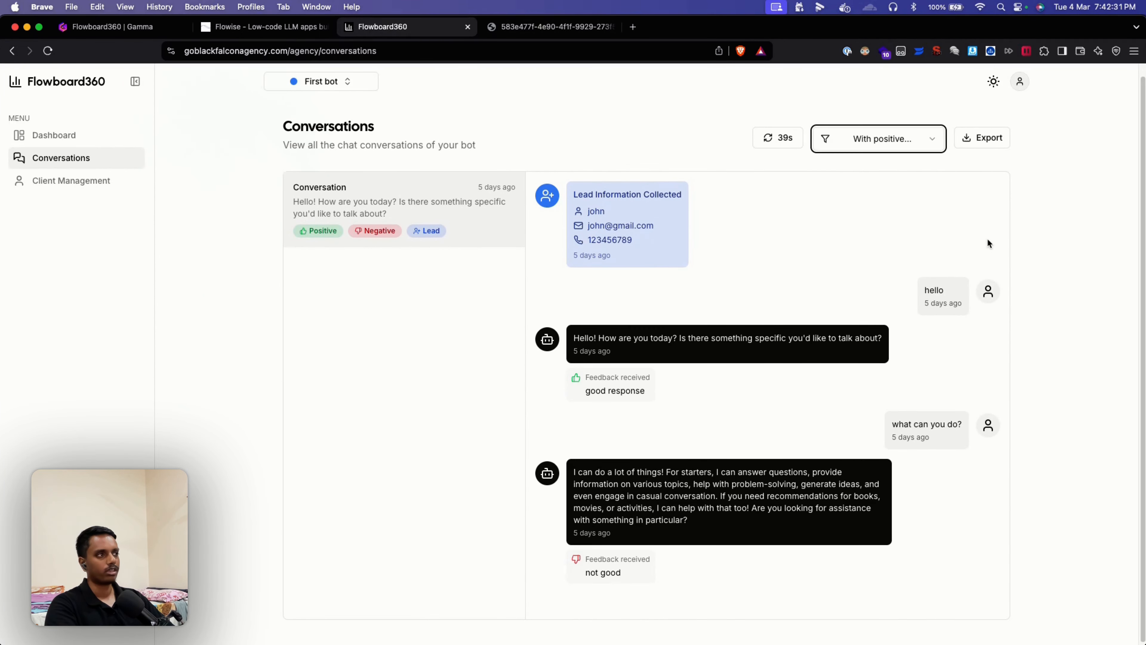
pyautogui.click(895, 148)
pyautogui.click(989, 155)
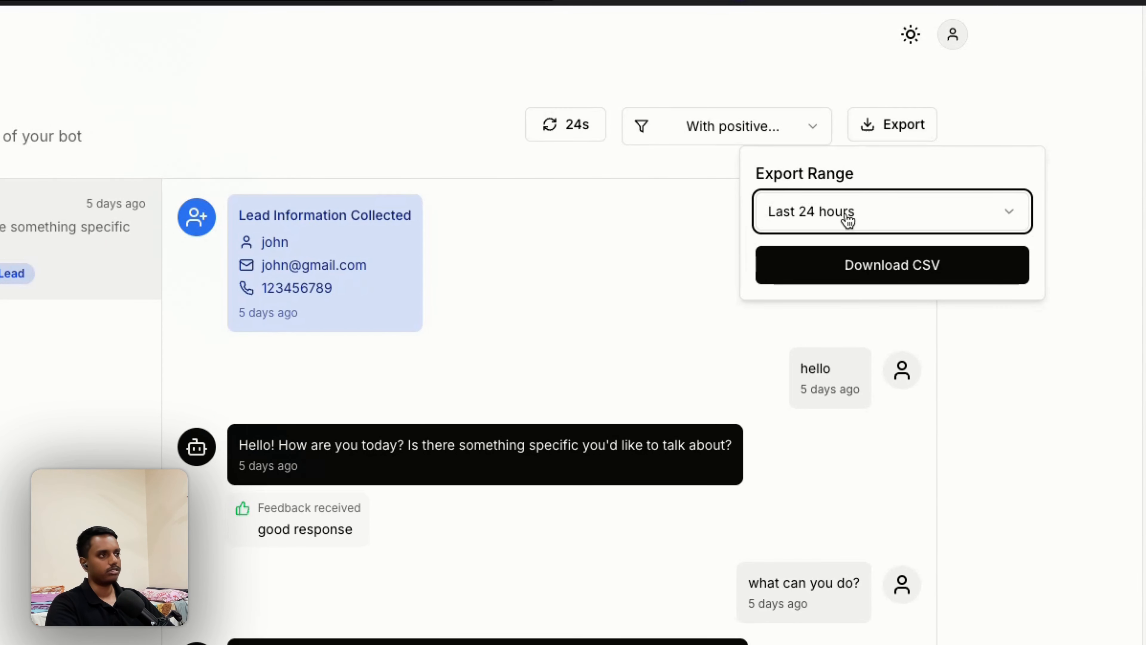
# Step: Set the export range to a custom Feb 1 – Mar 4, 2025 span
pyautogui.click(848, 220)
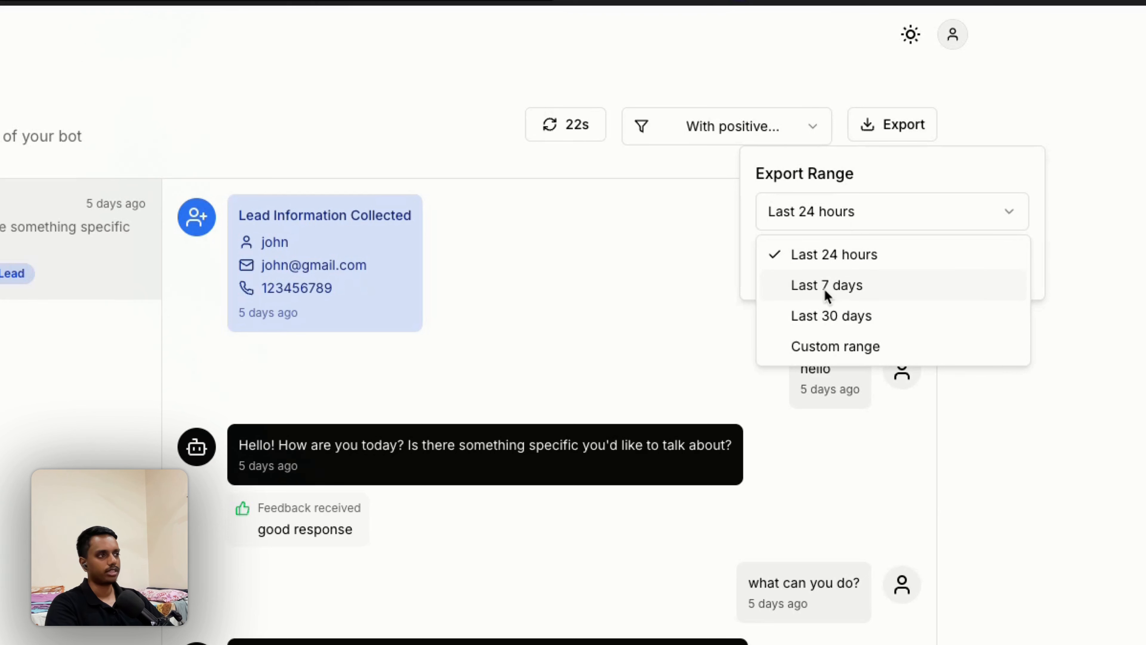
pyautogui.click(838, 348)
pyautogui.click(840, 312)
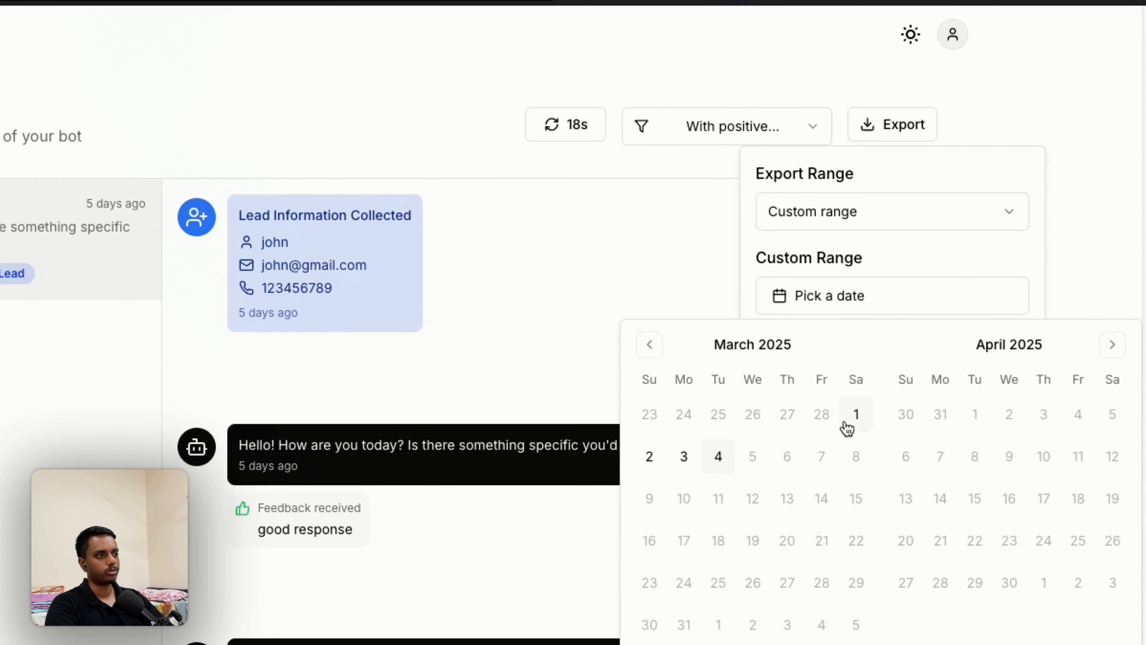
pyautogui.click(853, 416)
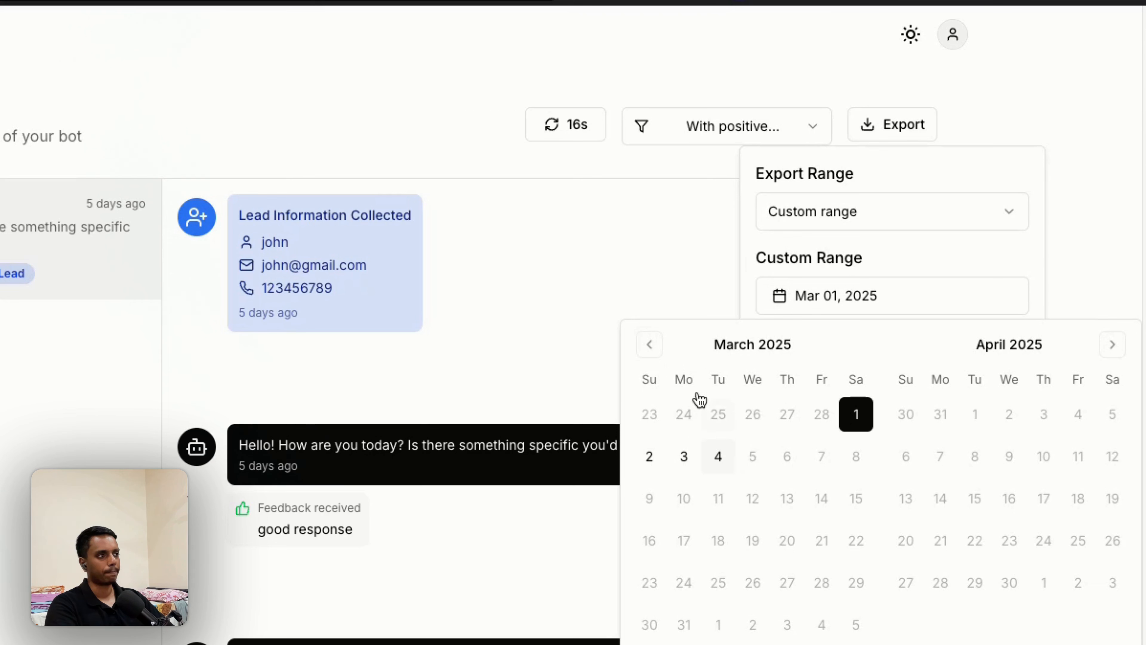
pyautogui.click(649, 344)
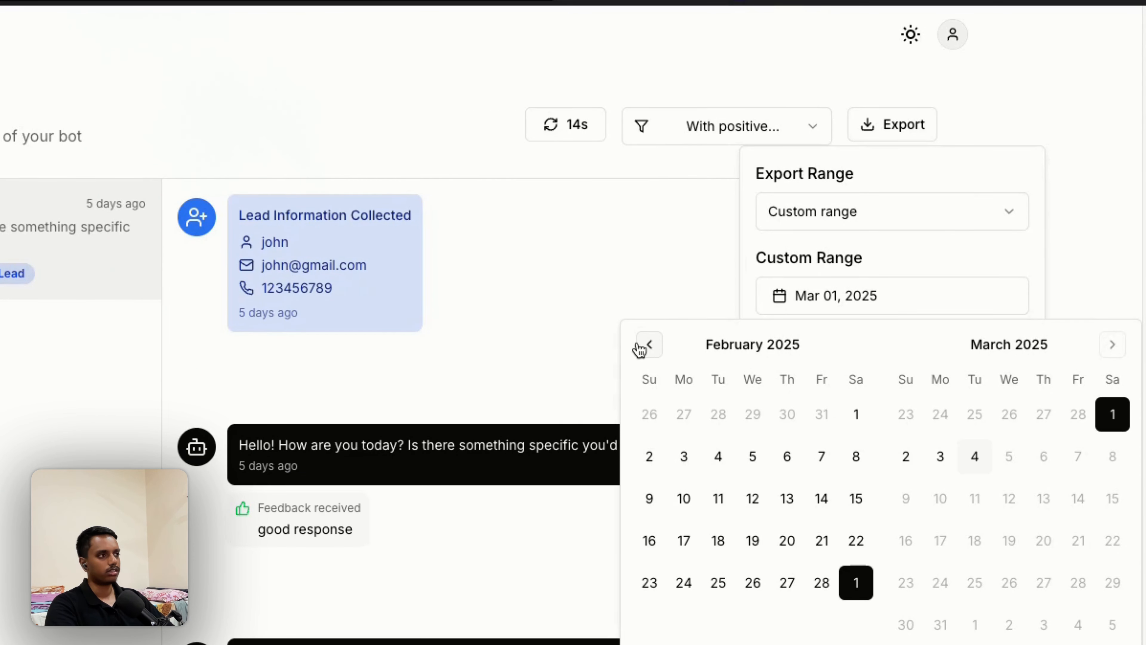
pyautogui.click(857, 419)
pyautogui.click(976, 459)
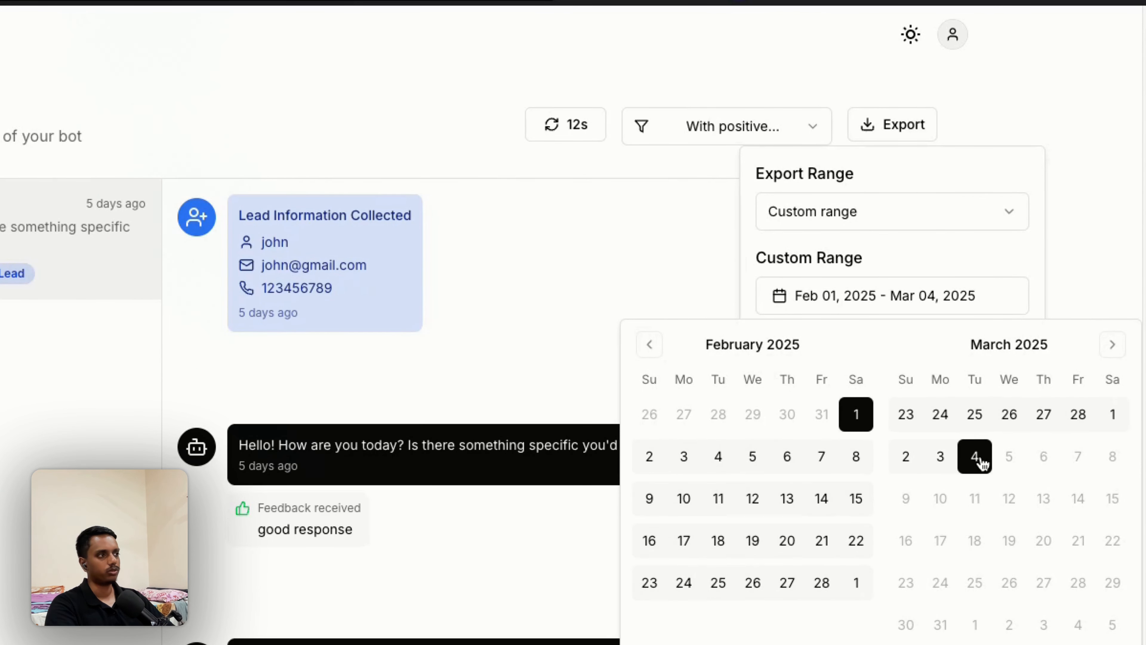
pyautogui.click(996, 266)
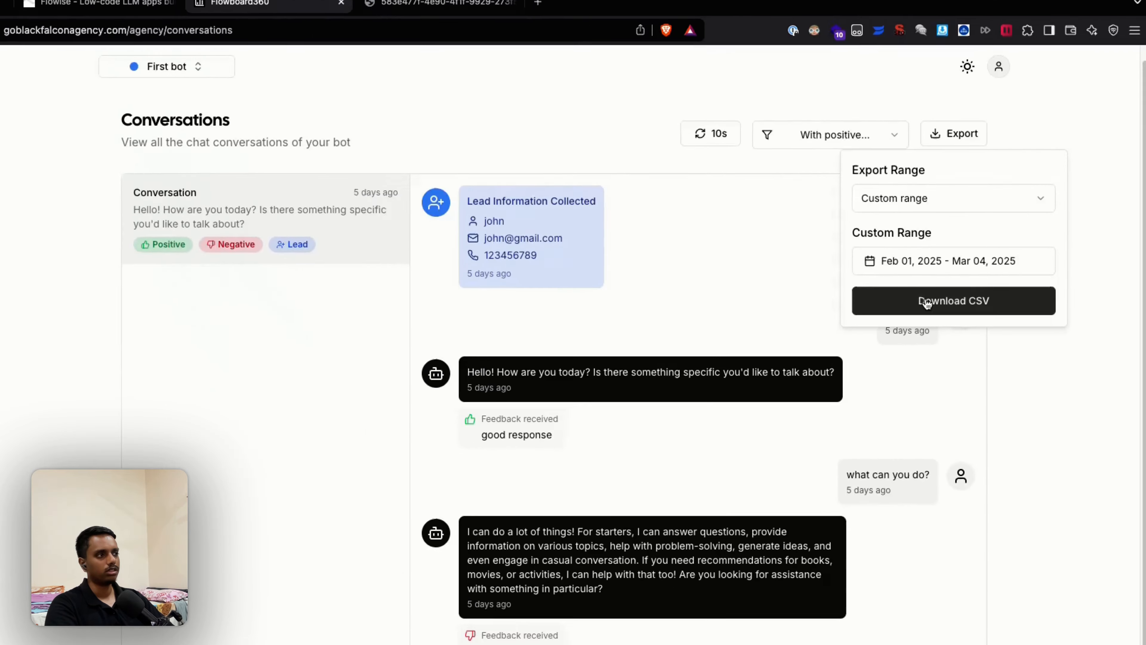
# Step: Start the CSV download of the filtered conversations, then cancel the save
pyautogui.click(860, 354)
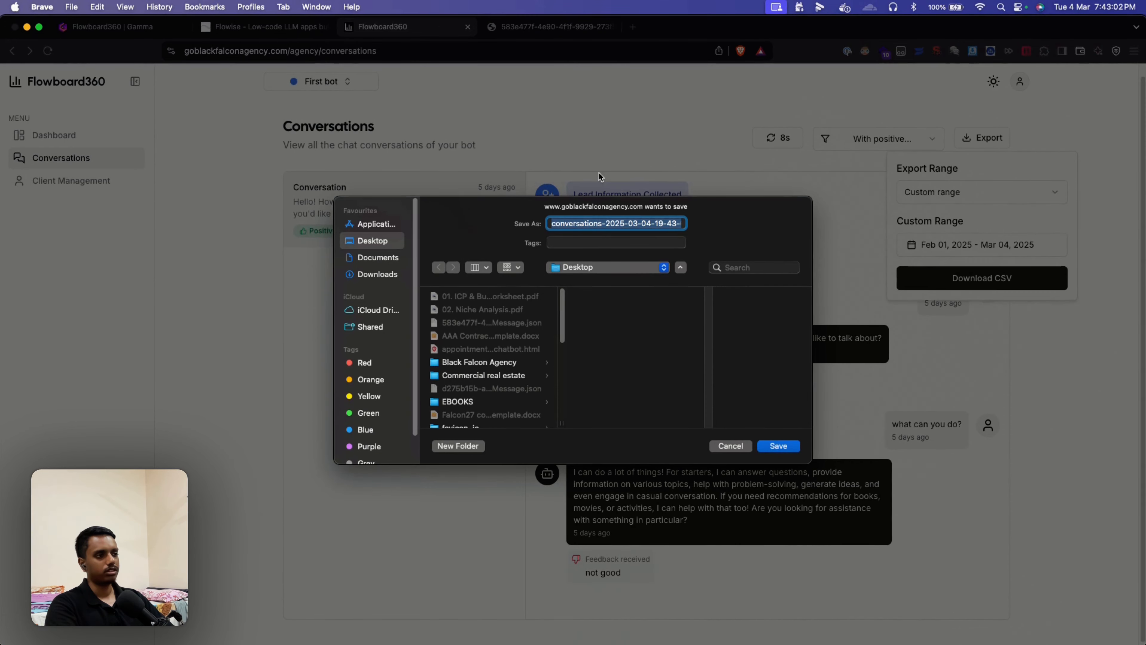
pyautogui.click(745, 446)
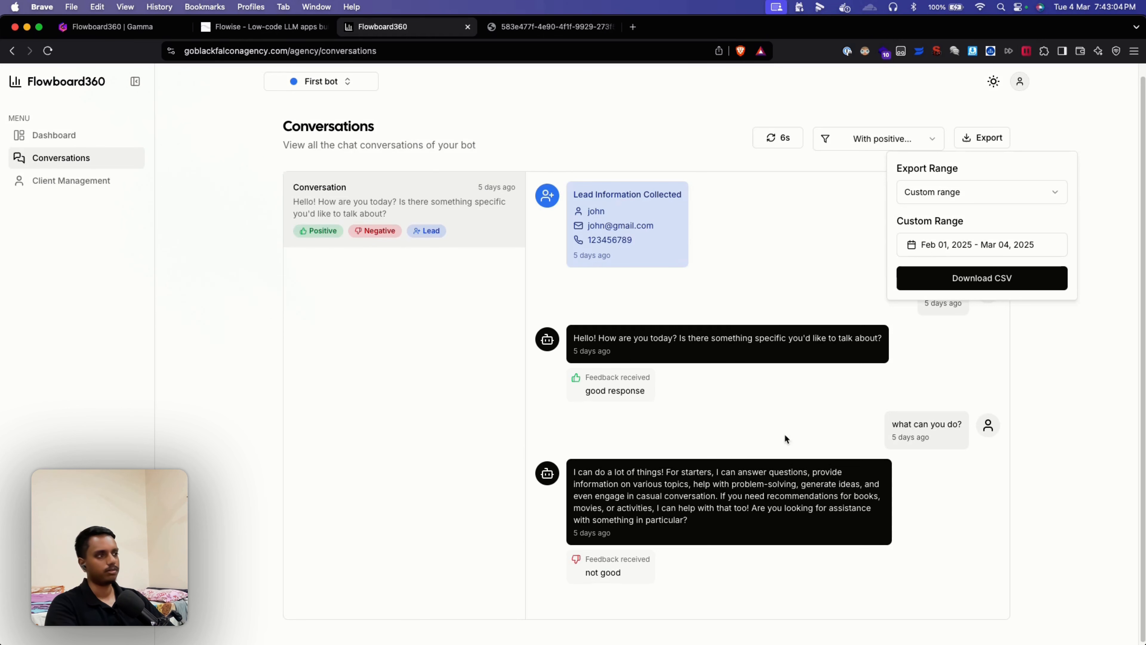
pyautogui.click(830, 422)
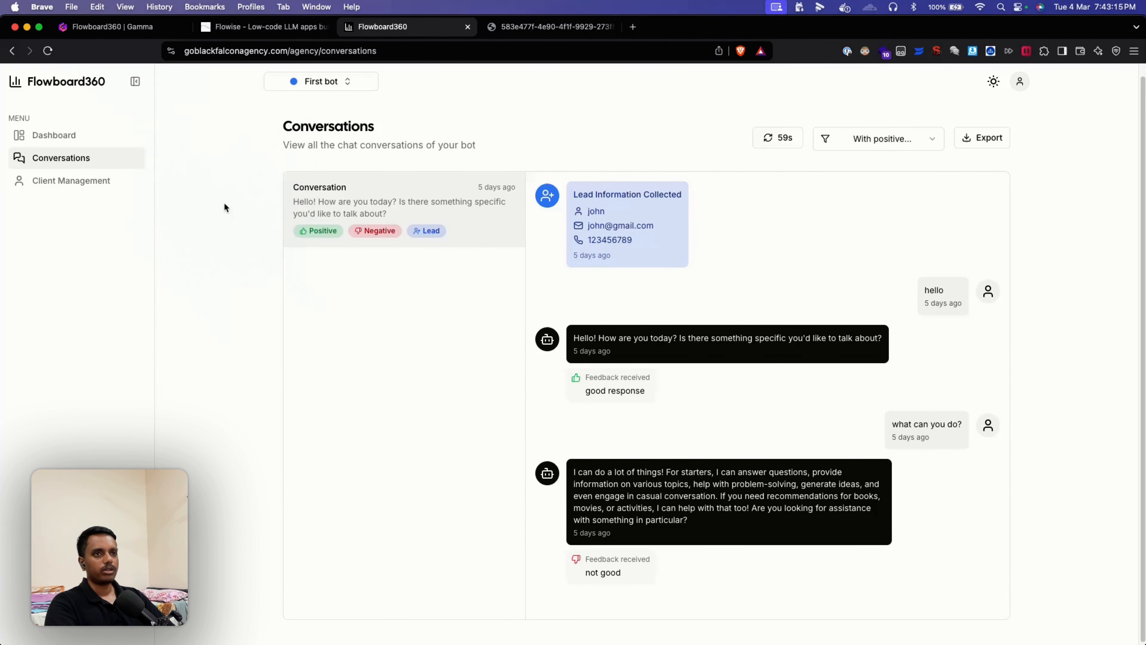
# Step: Open Client Management, open and dismiss the Add Client form, then go to Flowise
pyautogui.click(88, 185)
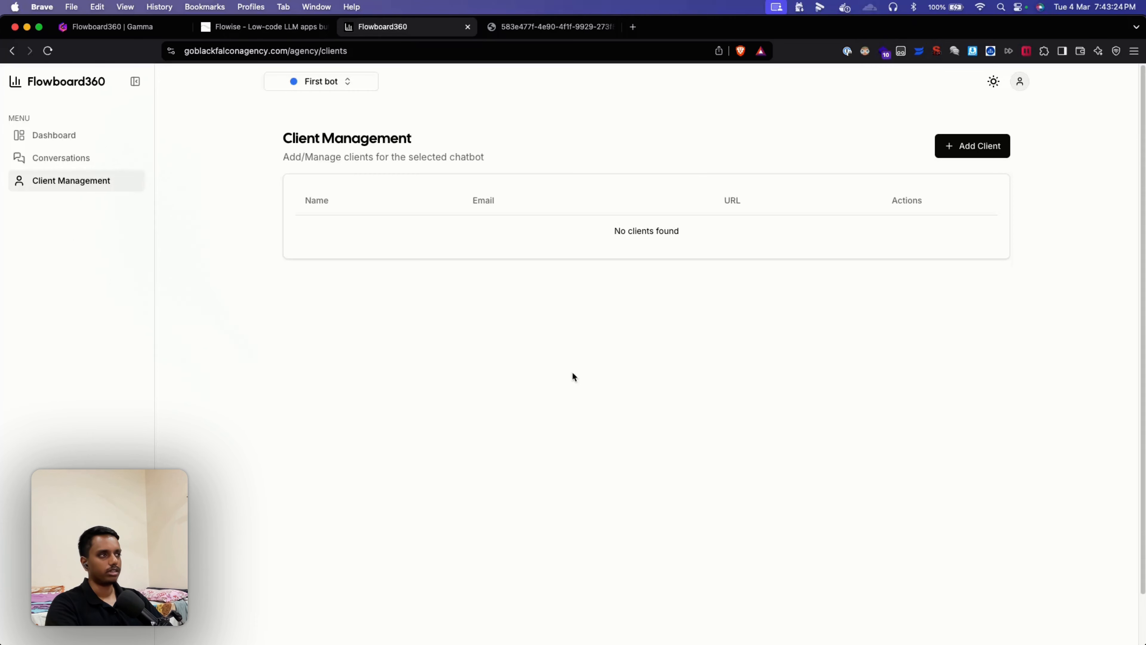
pyautogui.click(951, 147)
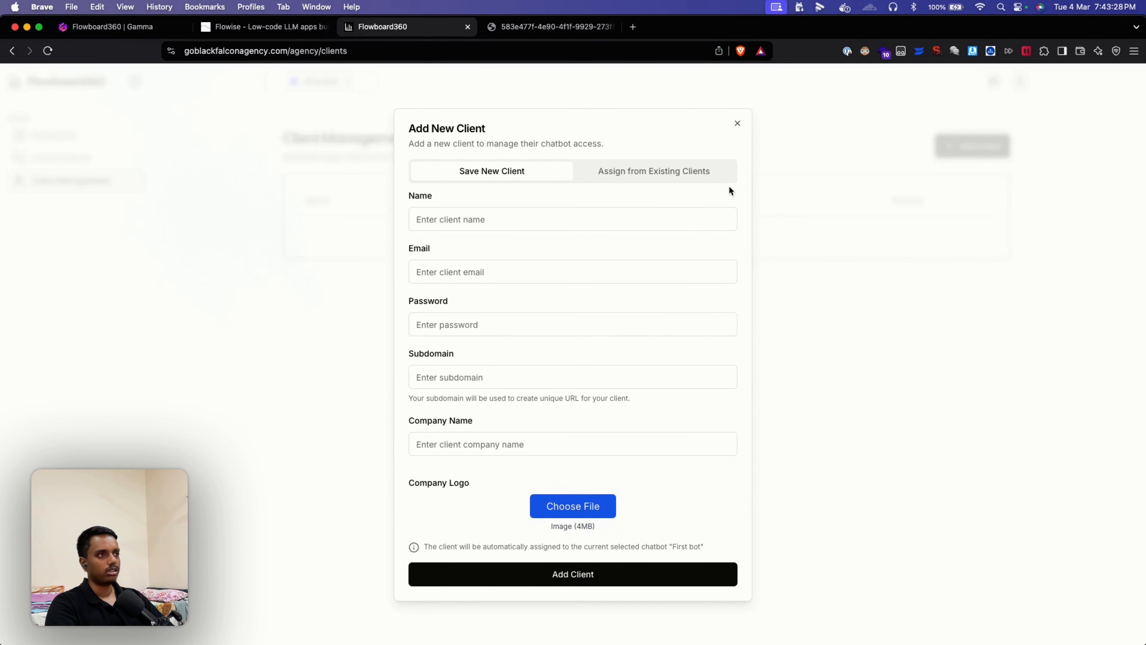
pyautogui.click(737, 125)
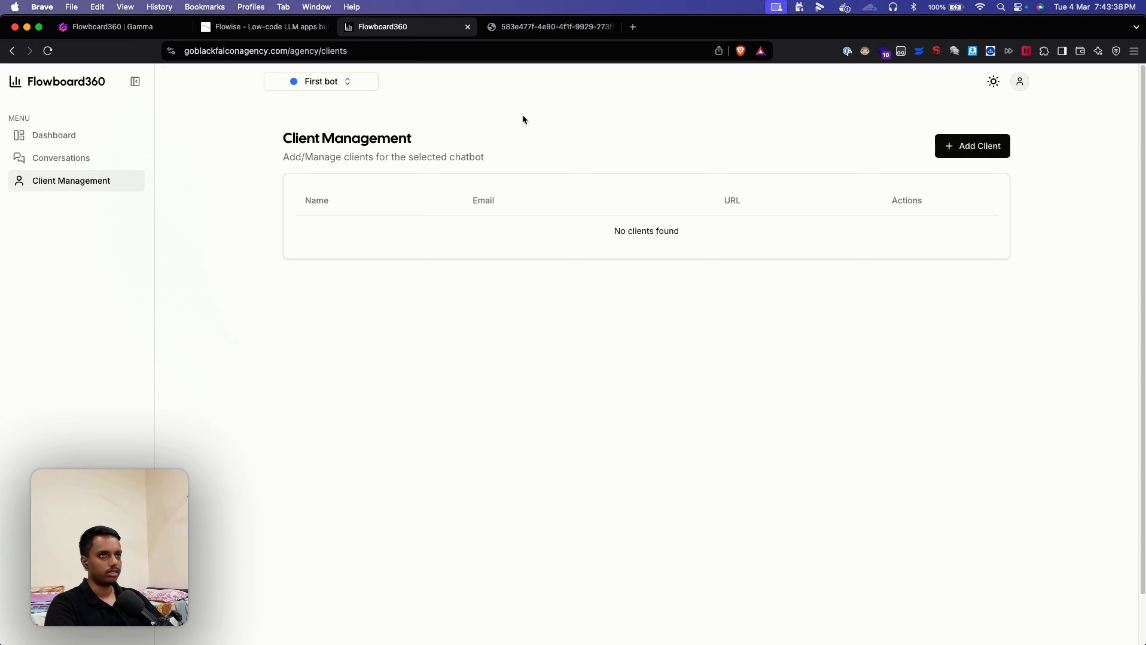
pyautogui.click(280, 28)
# Step: Create a new blank chatflow and place a Conversation Chain node on its canvas
pyautogui.click(966, 185)
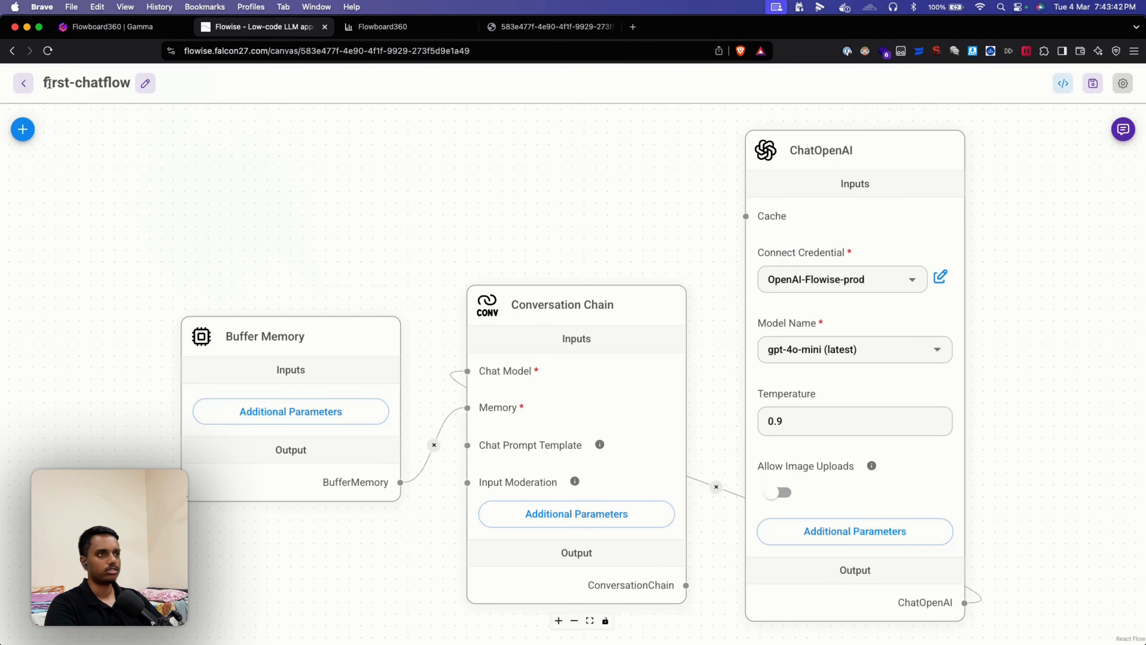
pyautogui.click(23, 83)
pyautogui.click(979, 141)
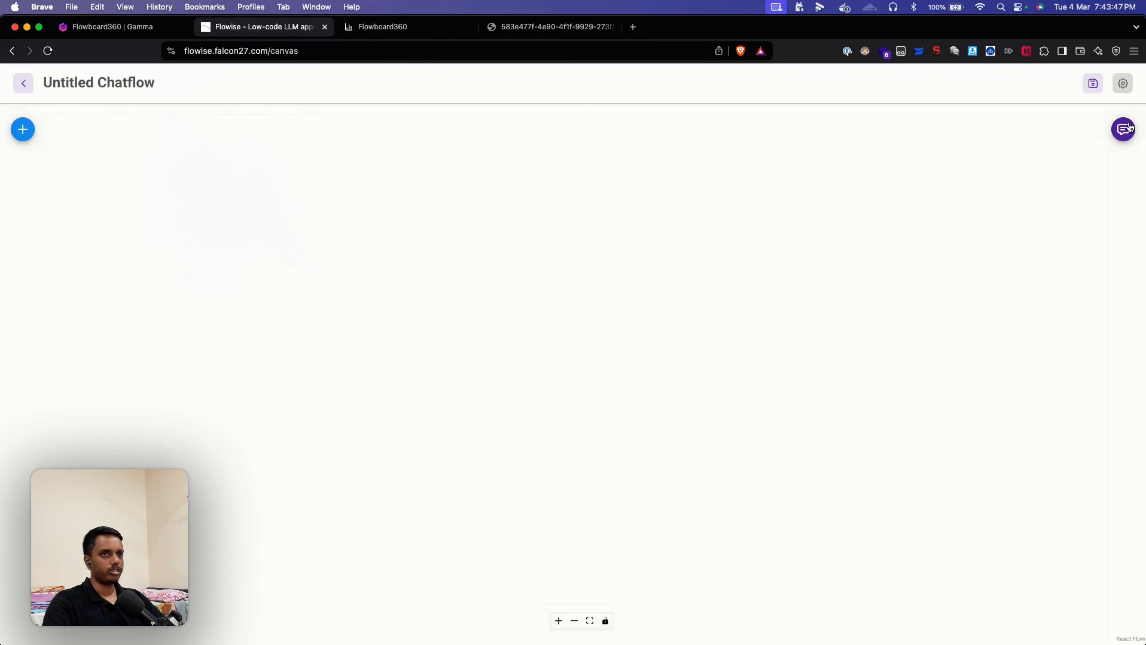
pyautogui.click(23, 129)
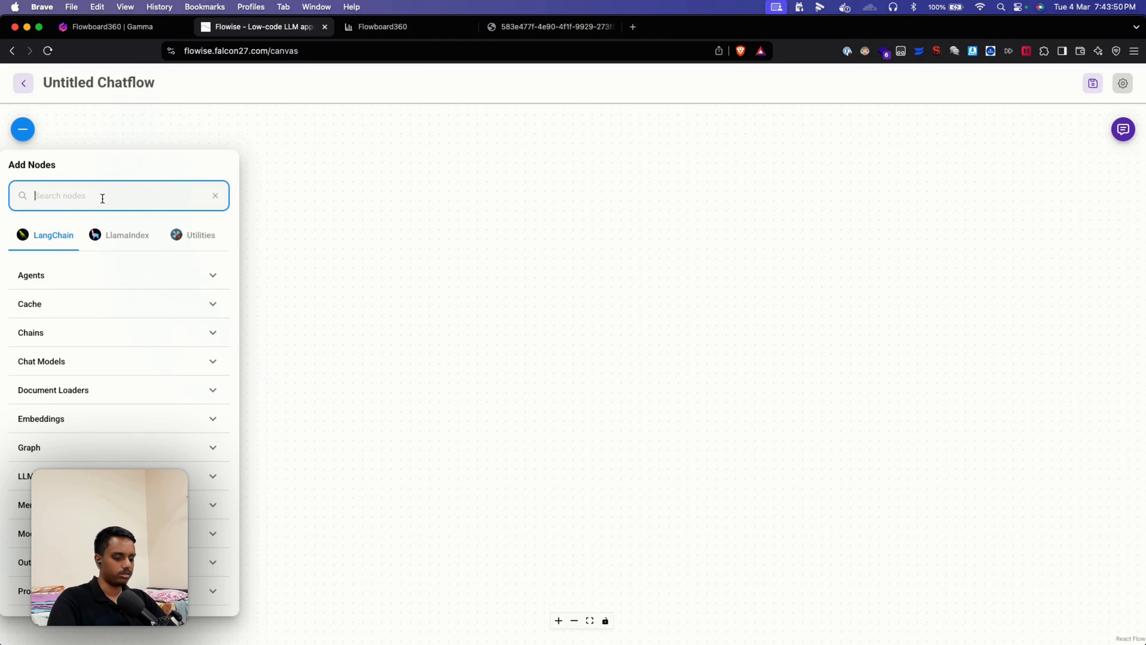
pyautogui.write('c')
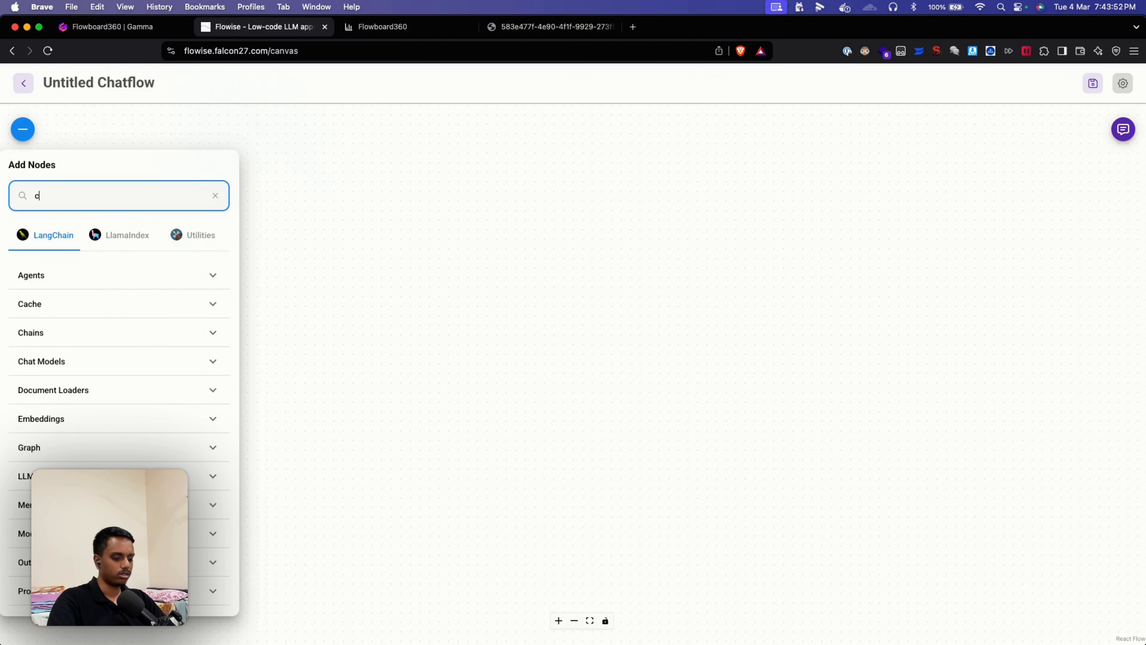
pyautogui.write('onvers')
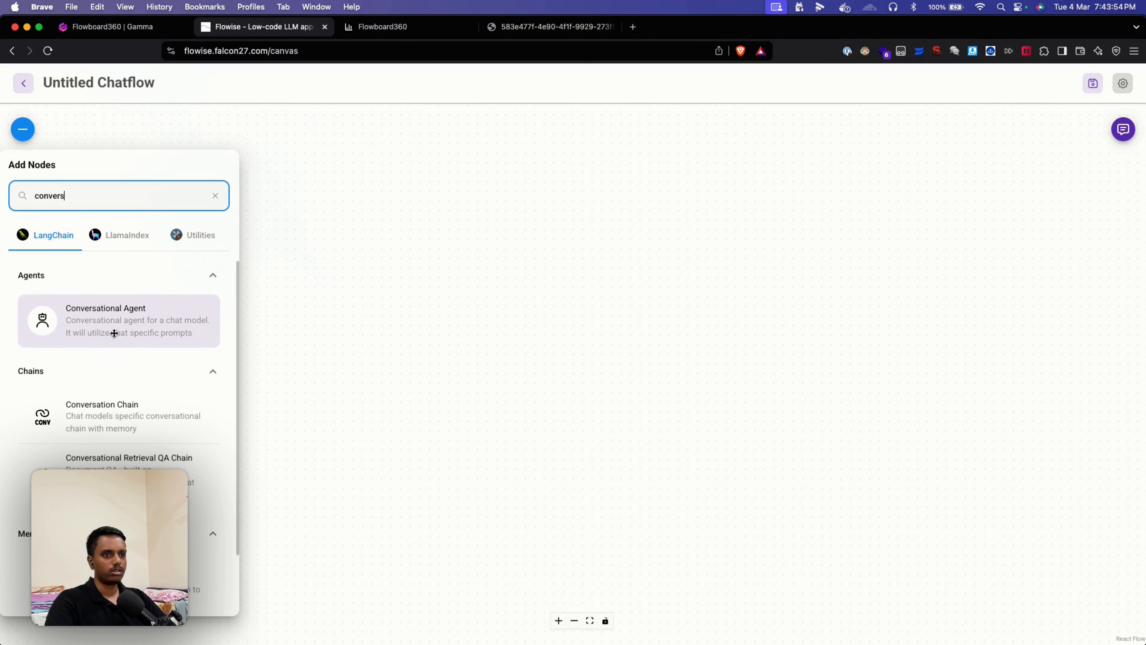
pyautogui.scroll(-2, 128, 404)
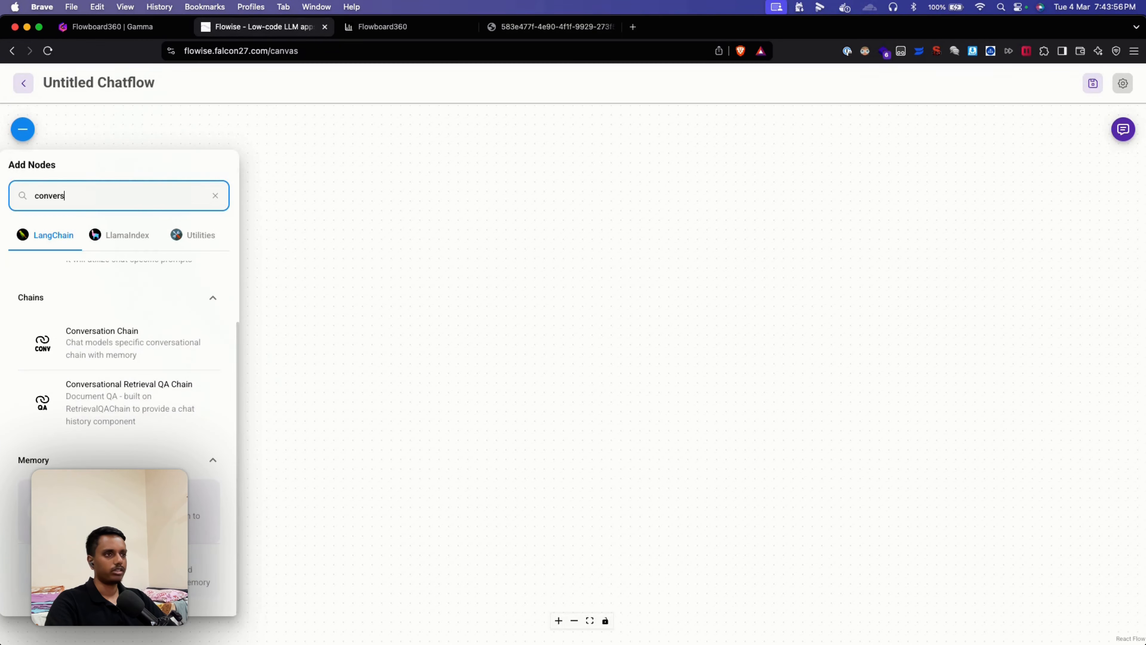
pyautogui.moveTo(122, 345); pyautogui.dragTo(556, 289)
# Step: Add a ChatOpenAI node with the OpenAI-Flowise-prod credential, wired to the chain's Chat Model
pyautogui.scroll(-3, 471, 361)
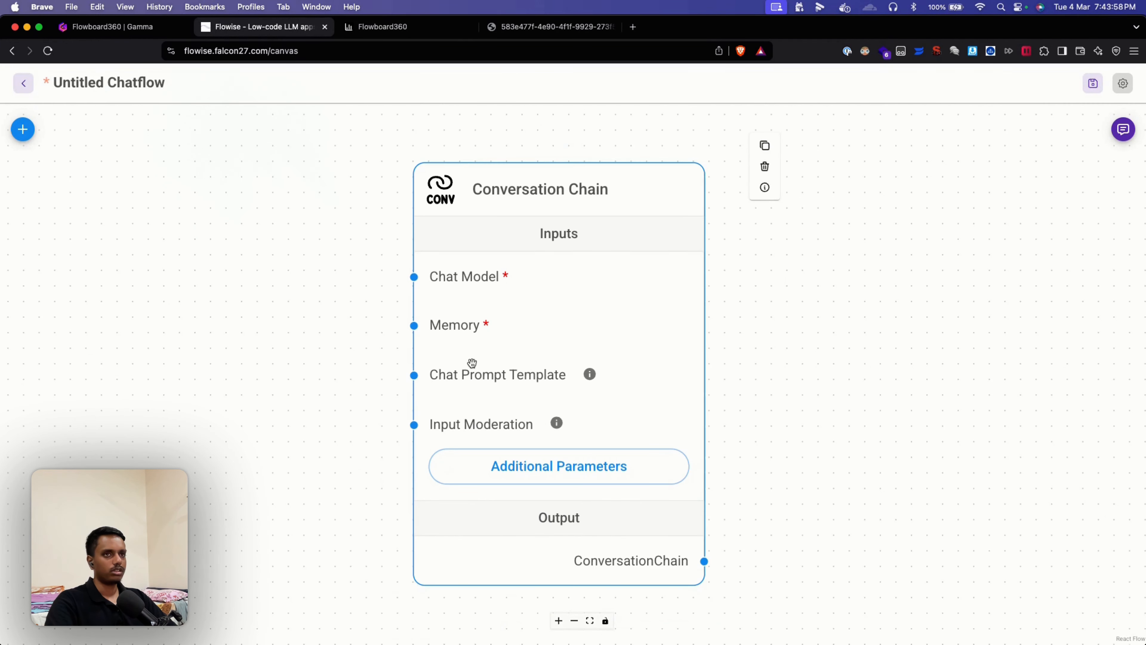
pyautogui.click(21, 128)
pyautogui.doubleClick(72, 190)
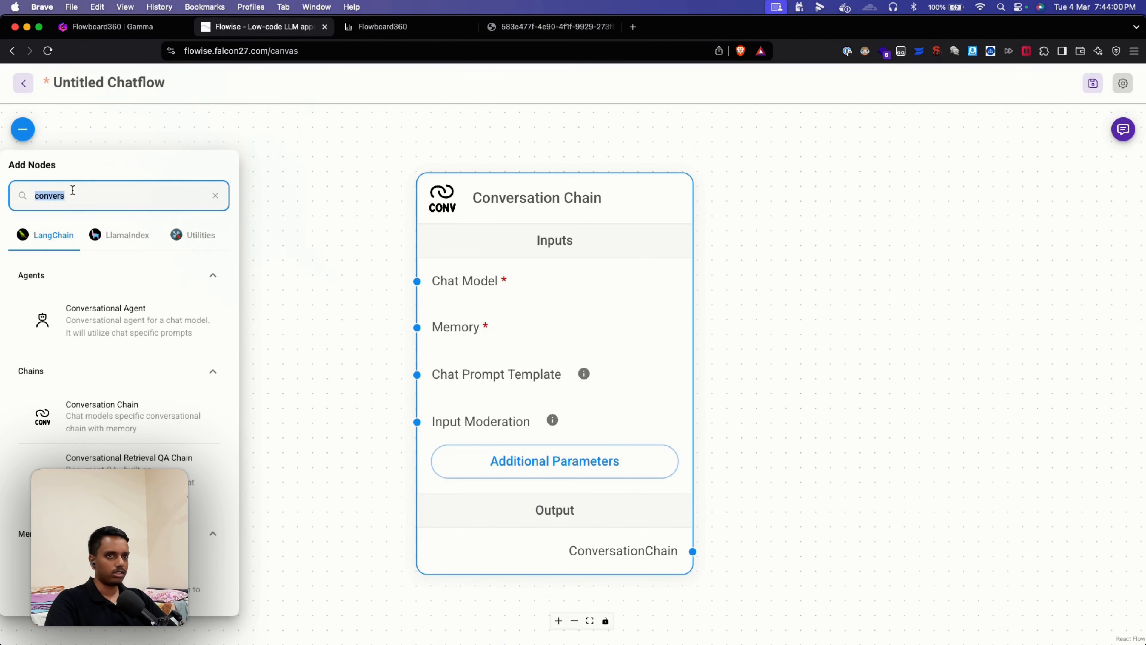
pyautogui.write('c')
pyautogui.write('pen')
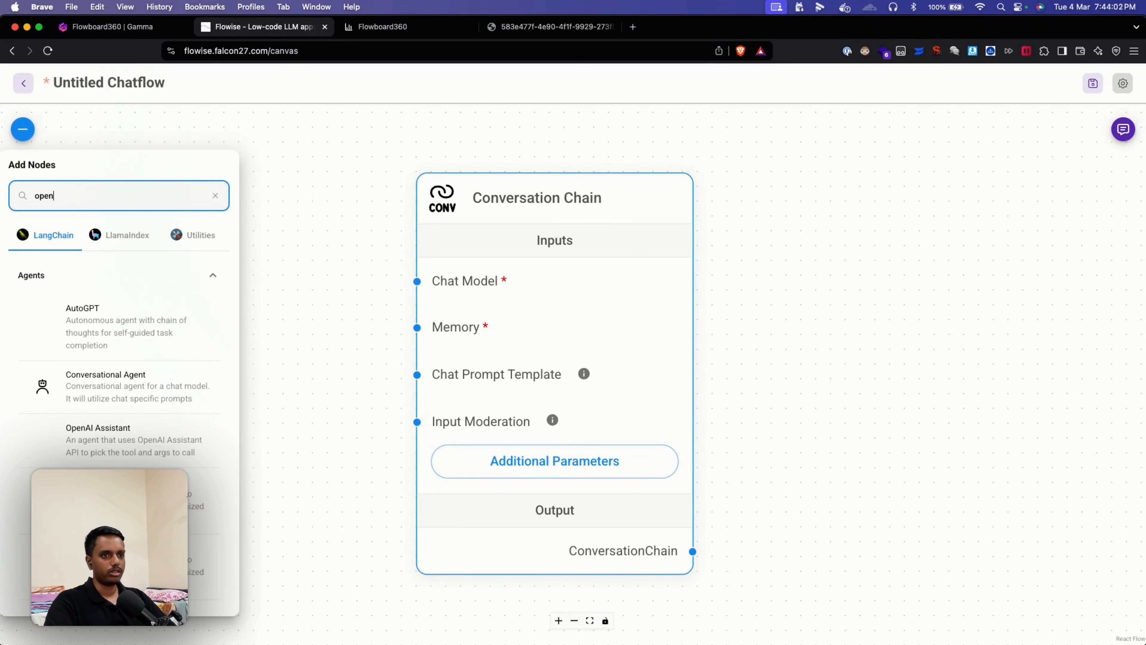
pyautogui.scroll(-3, 117, 425)
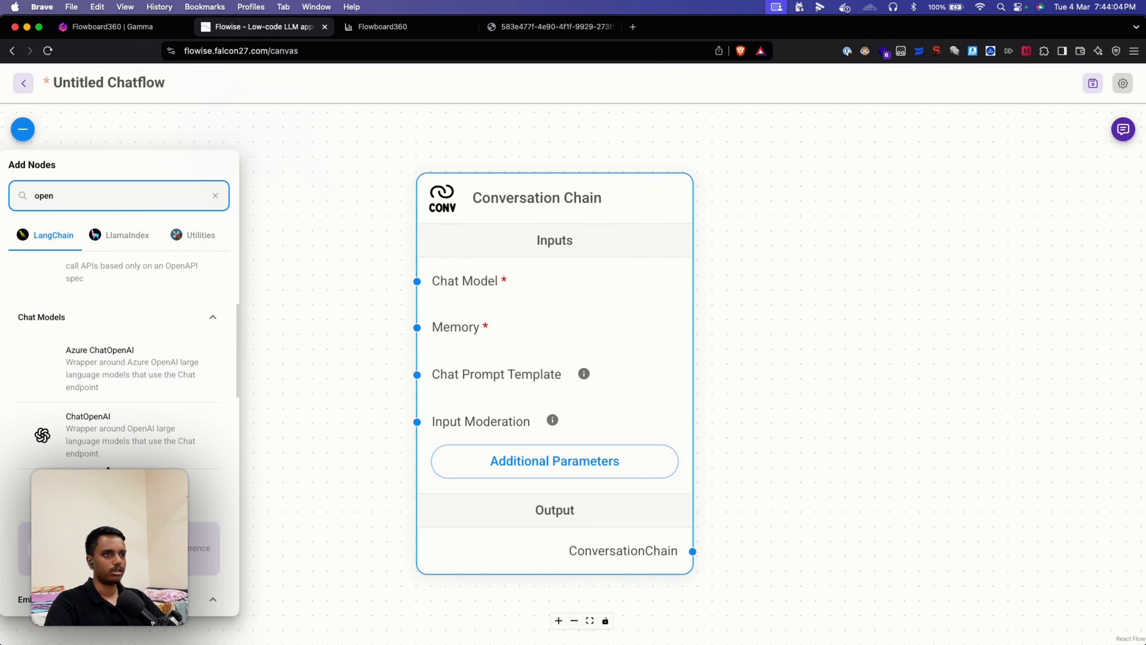
pyautogui.moveTo(104, 455); pyautogui.dragTo(211, 139)
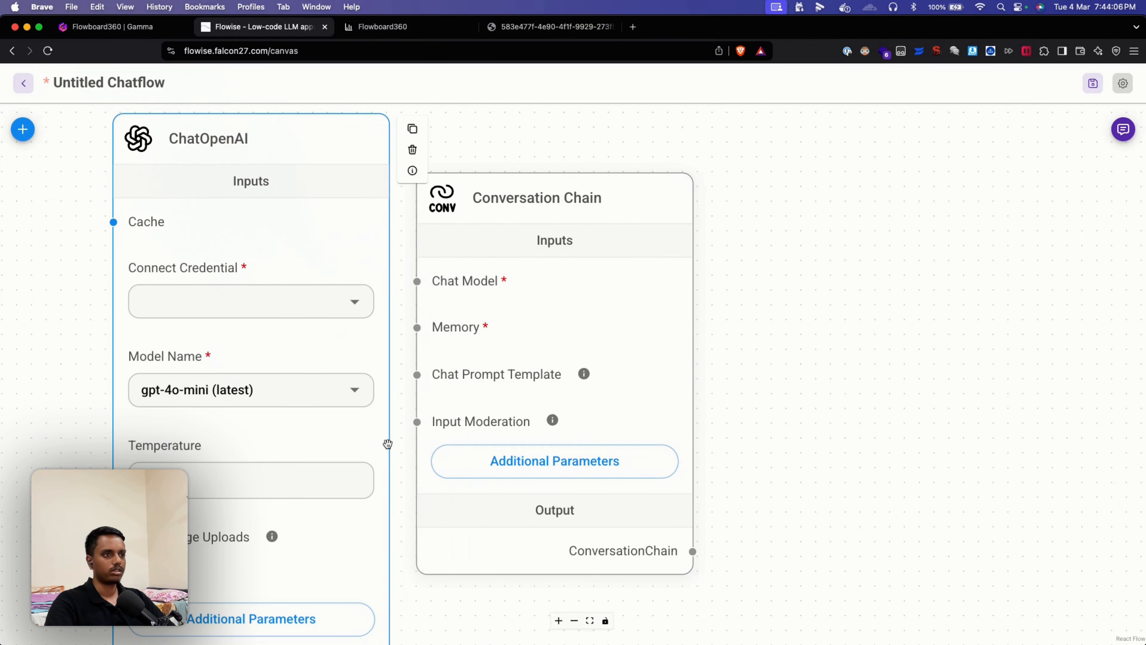
pyautogui.scroll(-3, 388, 443)
pyautogui.scroll(-2, 608, 576)
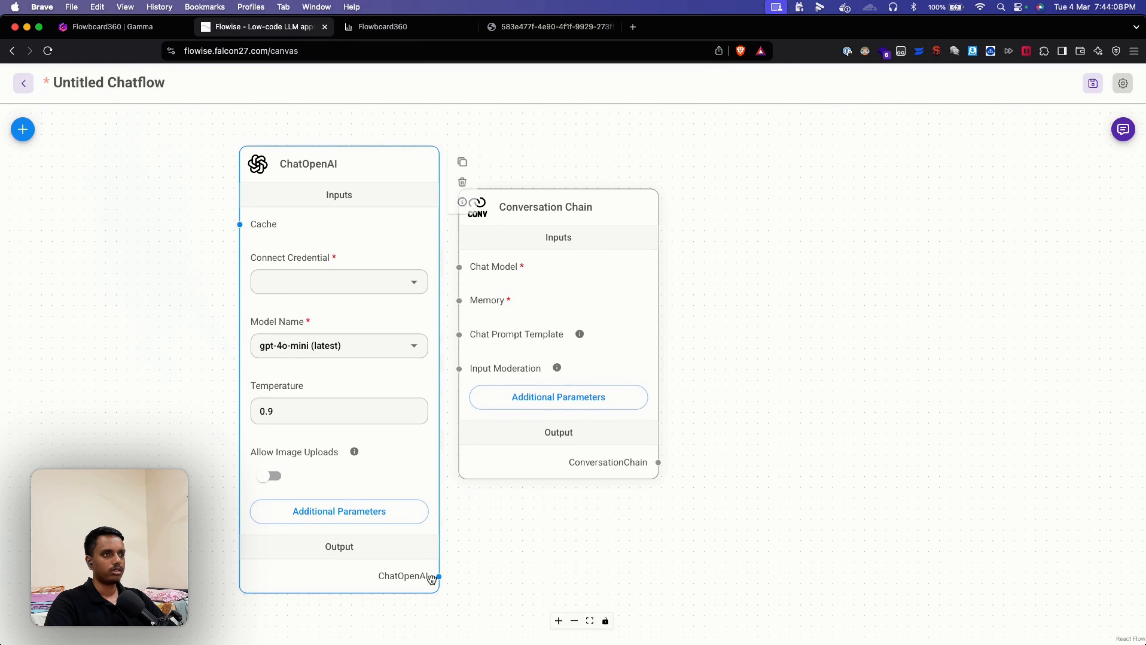
pyautogui.moveTo(436, 576); pyautogui.dragTo(459, 268)
pyautogui.click(395, 285)
pyautogui.click(307, 307)
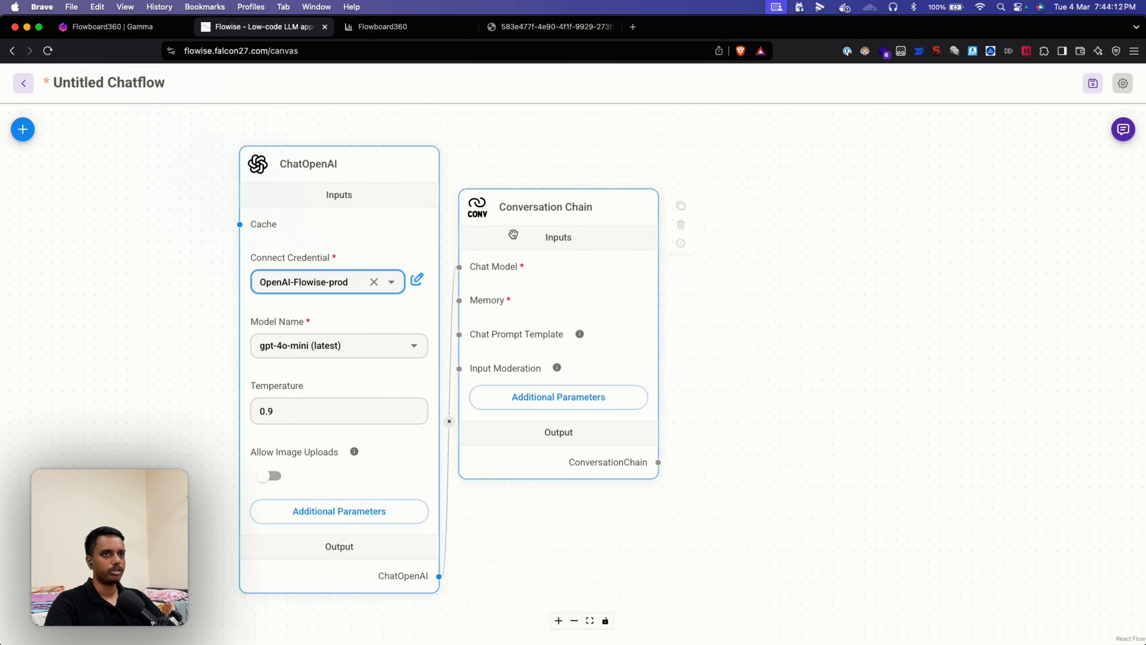
# Step: Add a Buffer Memory node and connect it to the chain's Memory input
pyautogui.click(22, 129)
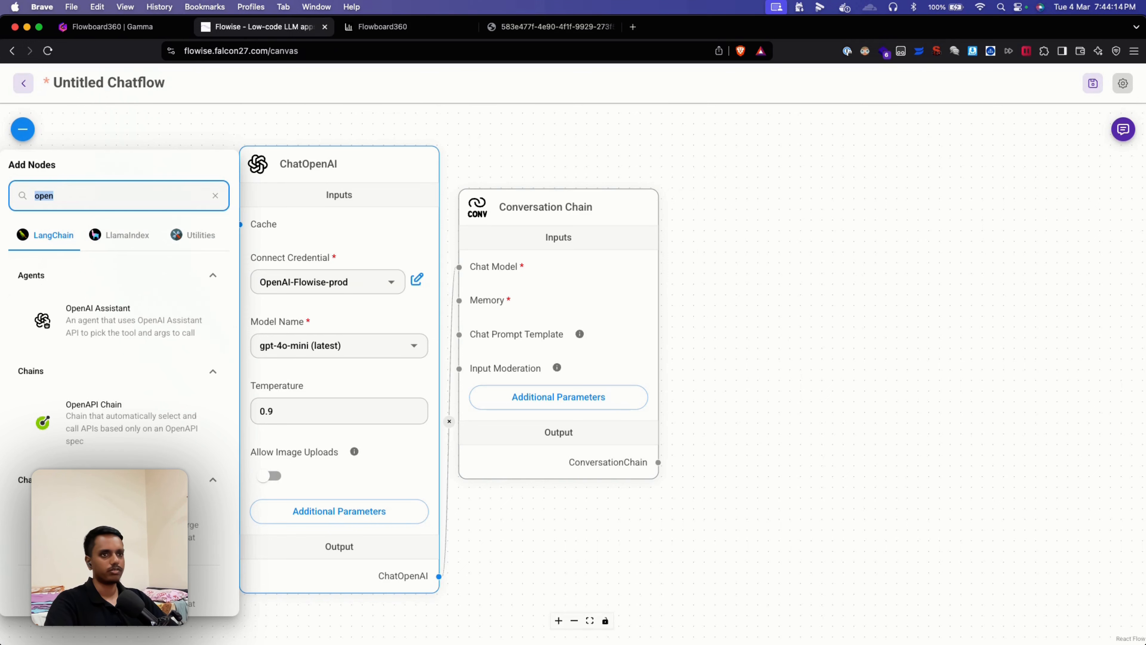
pyautogui.write('buff')
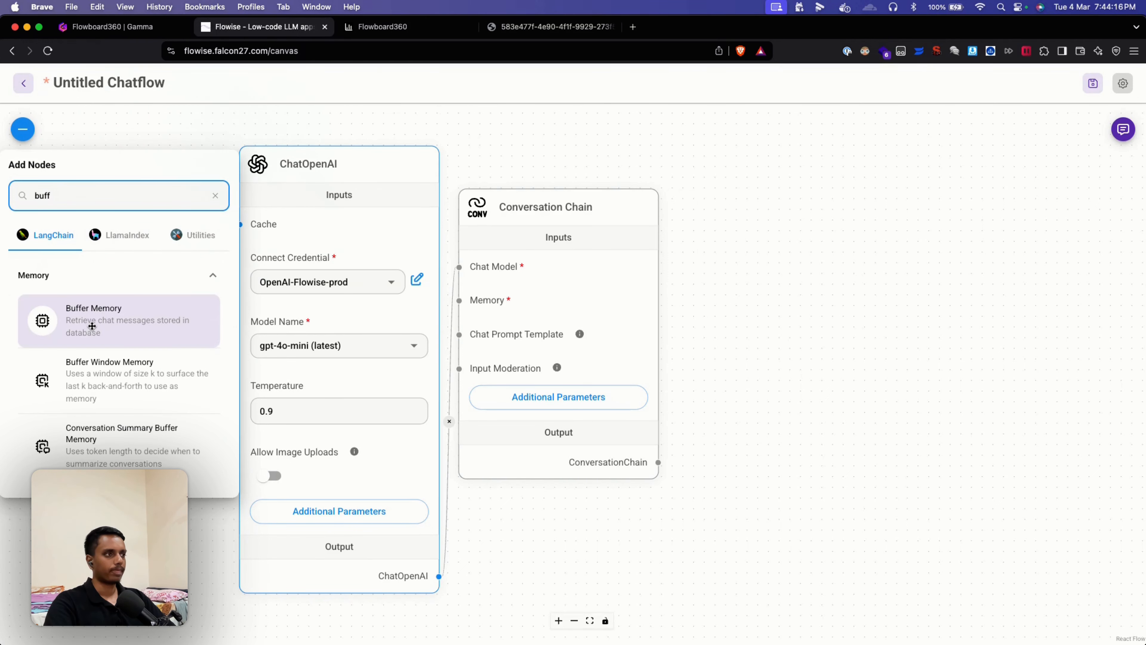
pyautogui.moveTo(93, 327); pyautogui.dragTo(717, 215)
pyautogui.moveTo(865, 339); pyautogui.dragTo(460, 301)
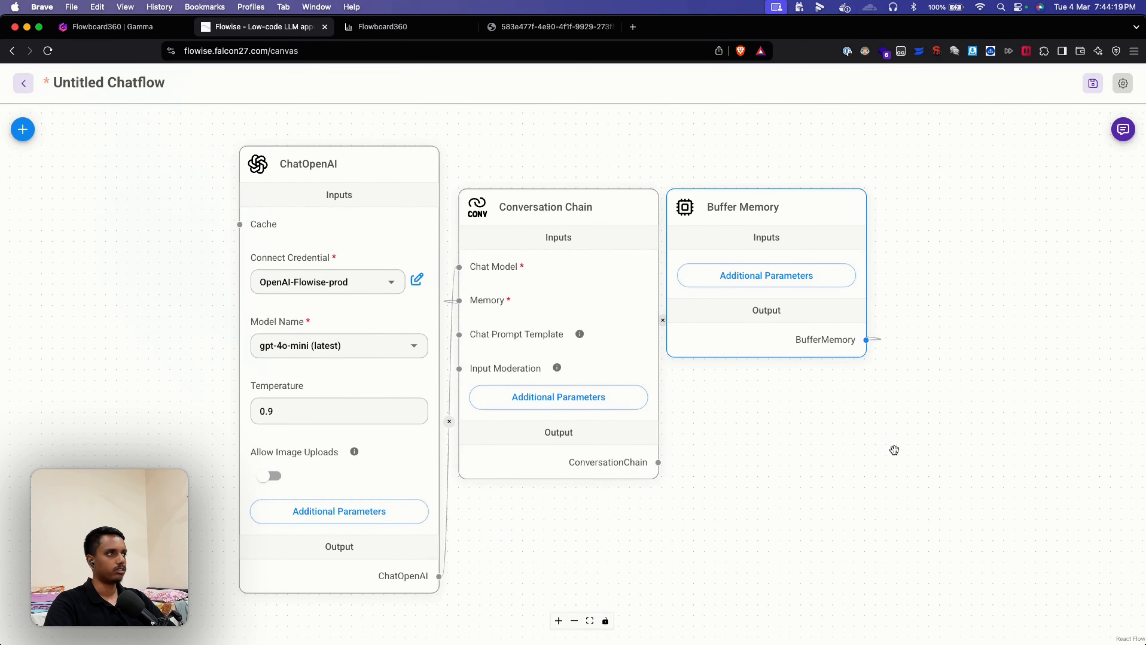
# Step: Save the new chatflow as Demo bot
pyautogui.click(1093, 83)
pyautogui.write('Demo bot')
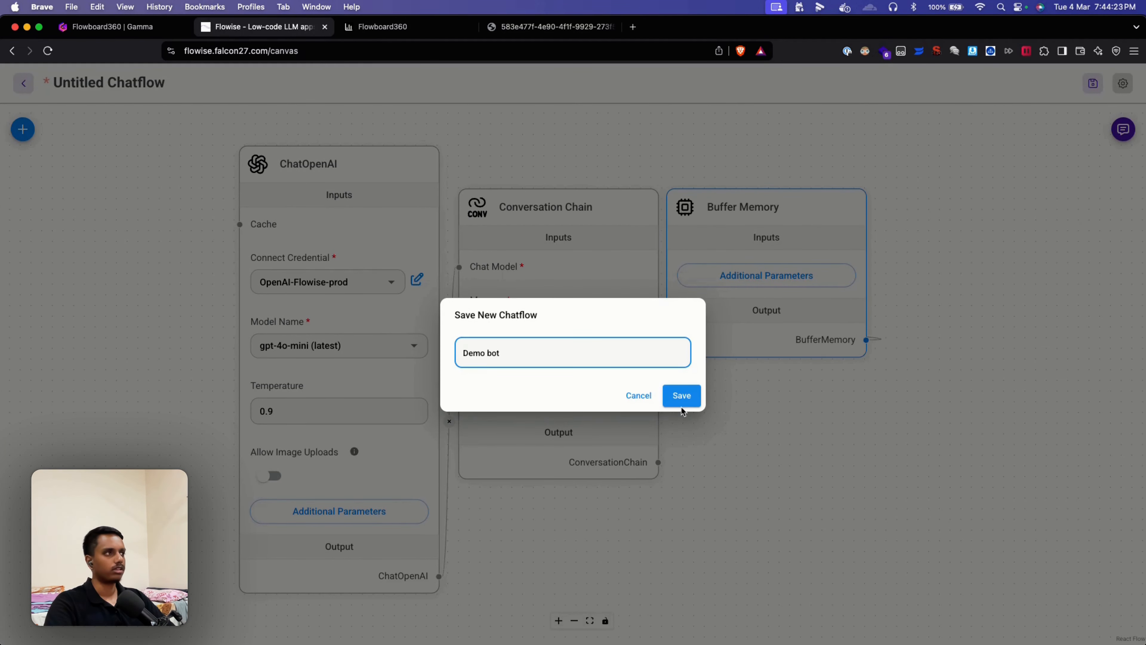
pyautogui.click(681, 407)
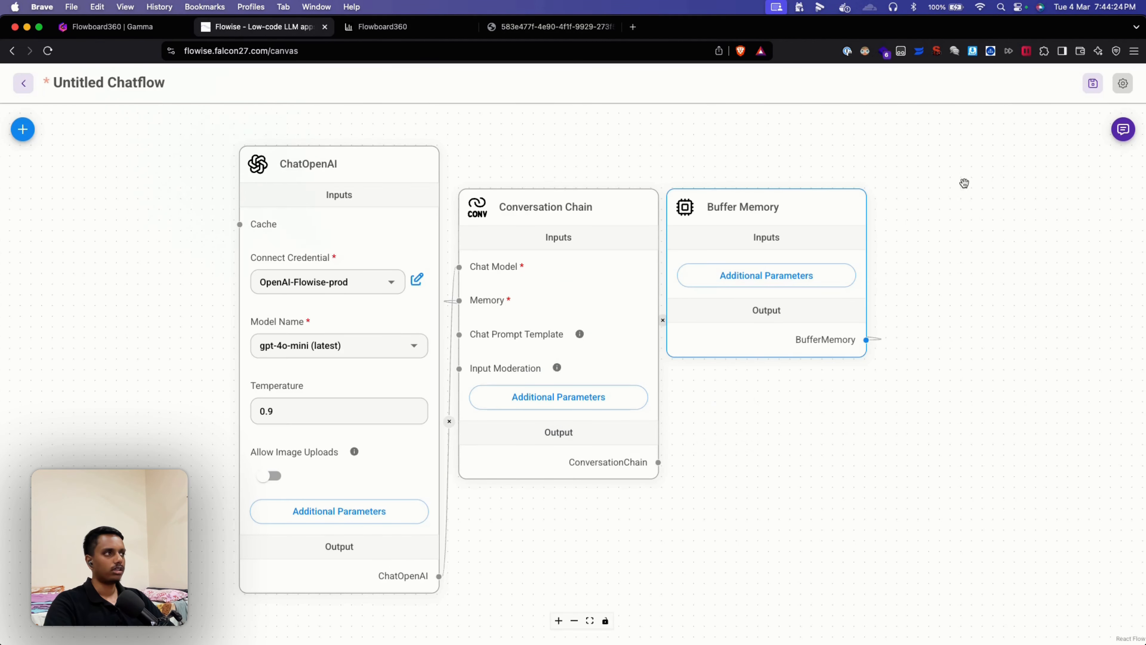
# Step: Turn on chat feedback in the chatflow configuration and save it
pyautogui.click(1122, 83)
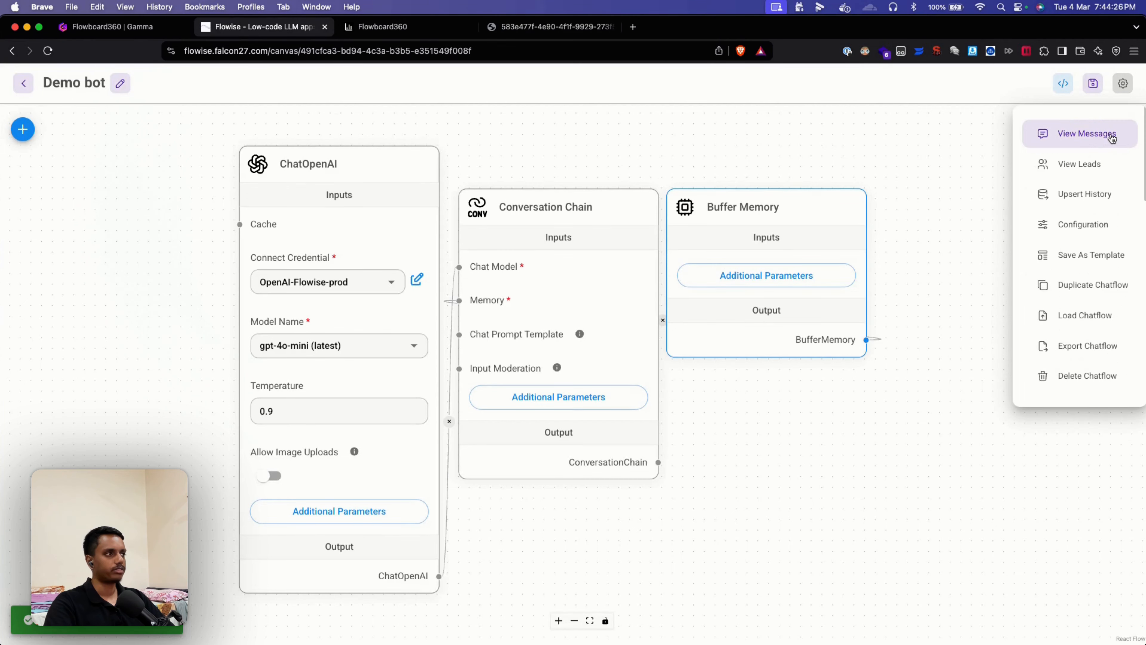
pyautogui.click(1092, 224)
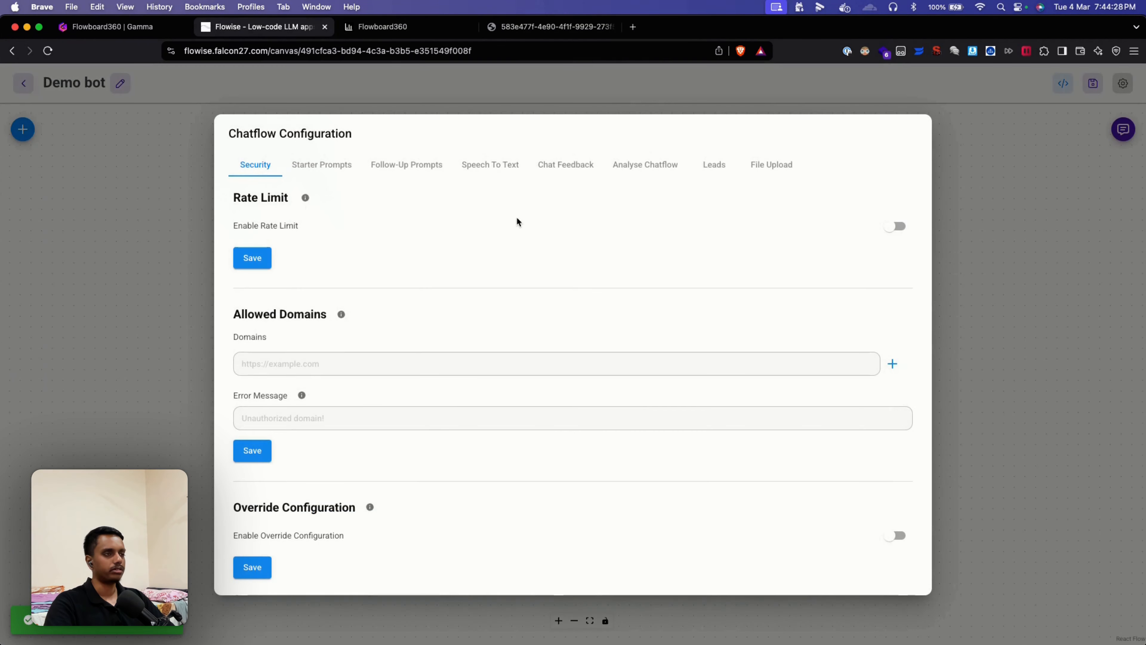
pyautogui.click(595, 168)
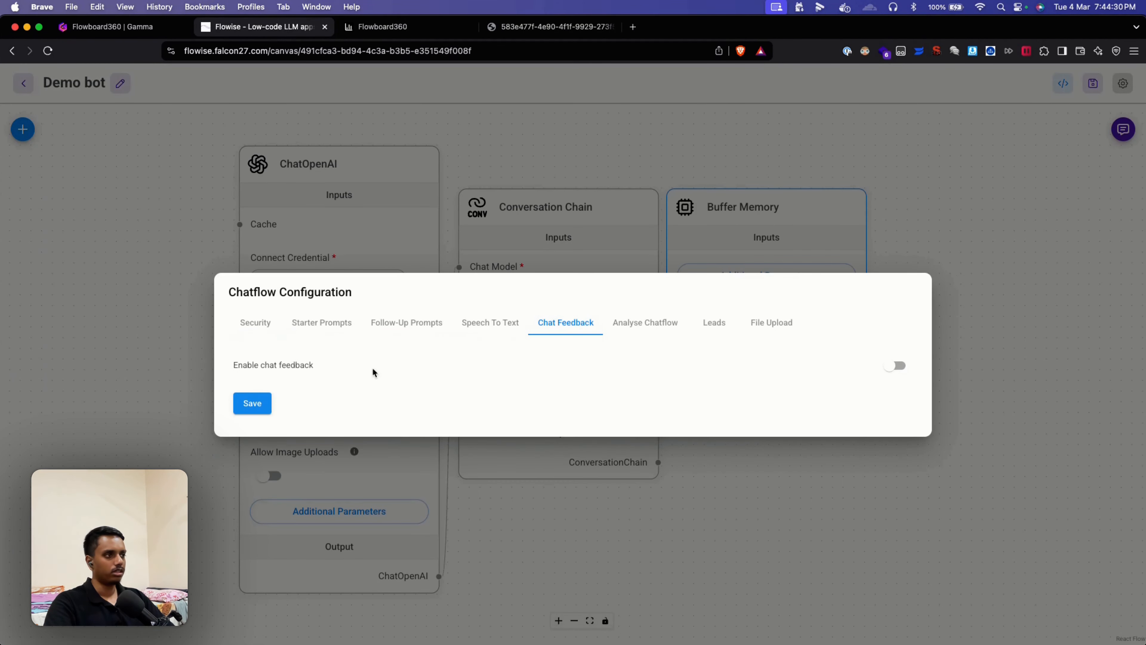
pyautogui.click(896, 365)
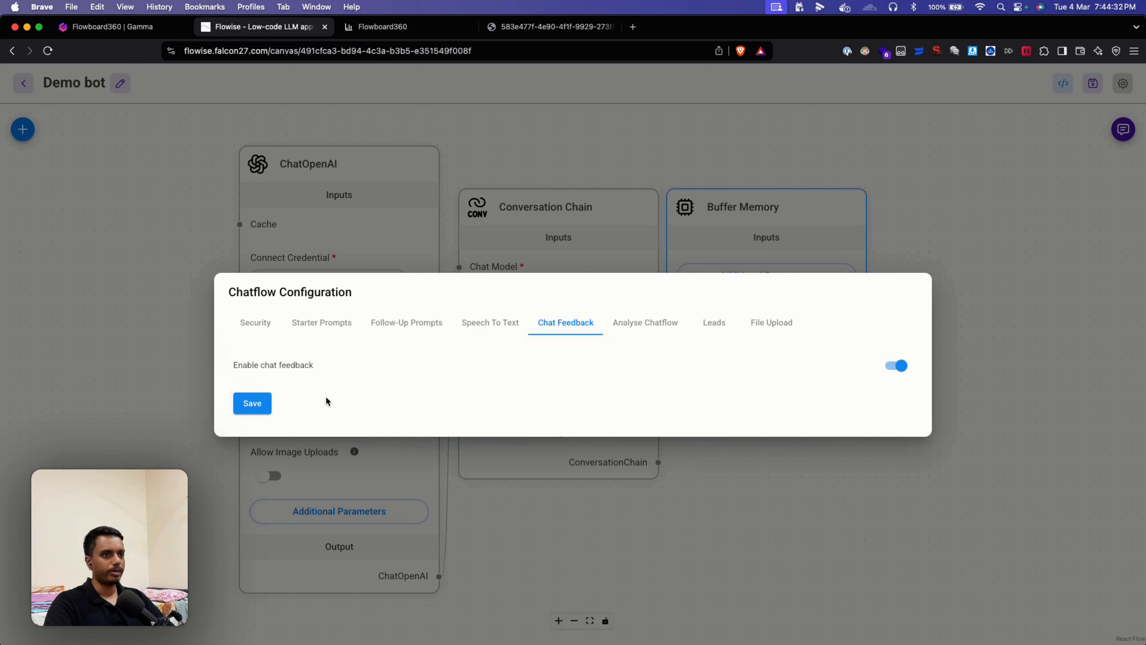
pyautogui.click(252, 403)
# Step: Enable lead capture titled 'Fill out theses', message 'Thanks!', collecting name, email and phone
pyautogui.click(718, 324)
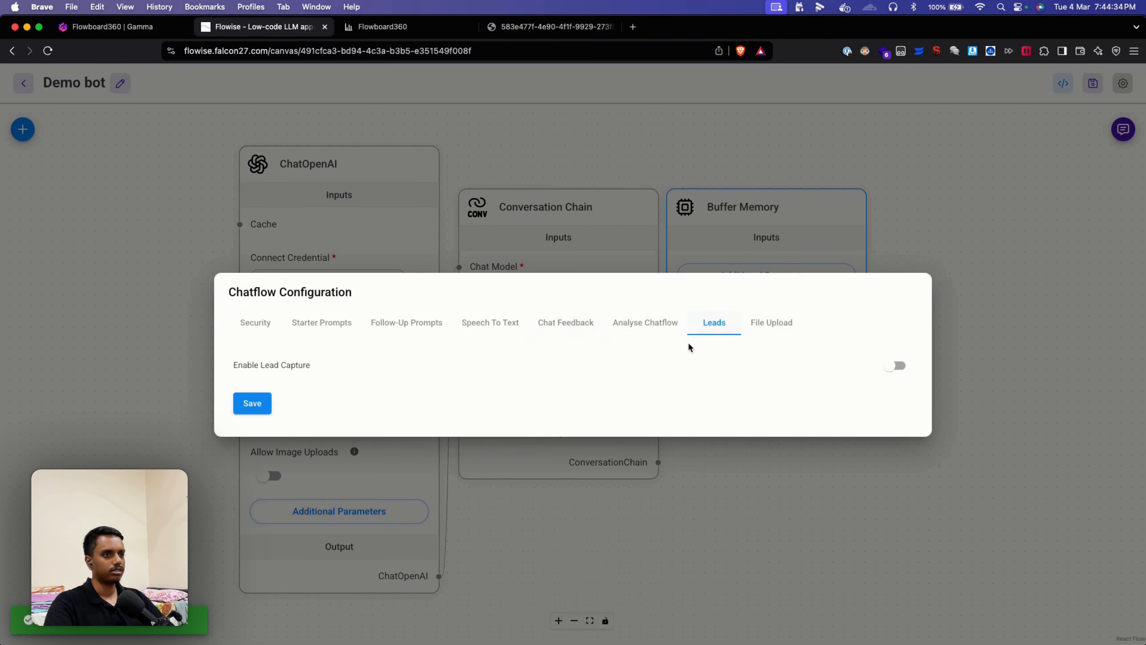
pyautogui.click(895, 365)
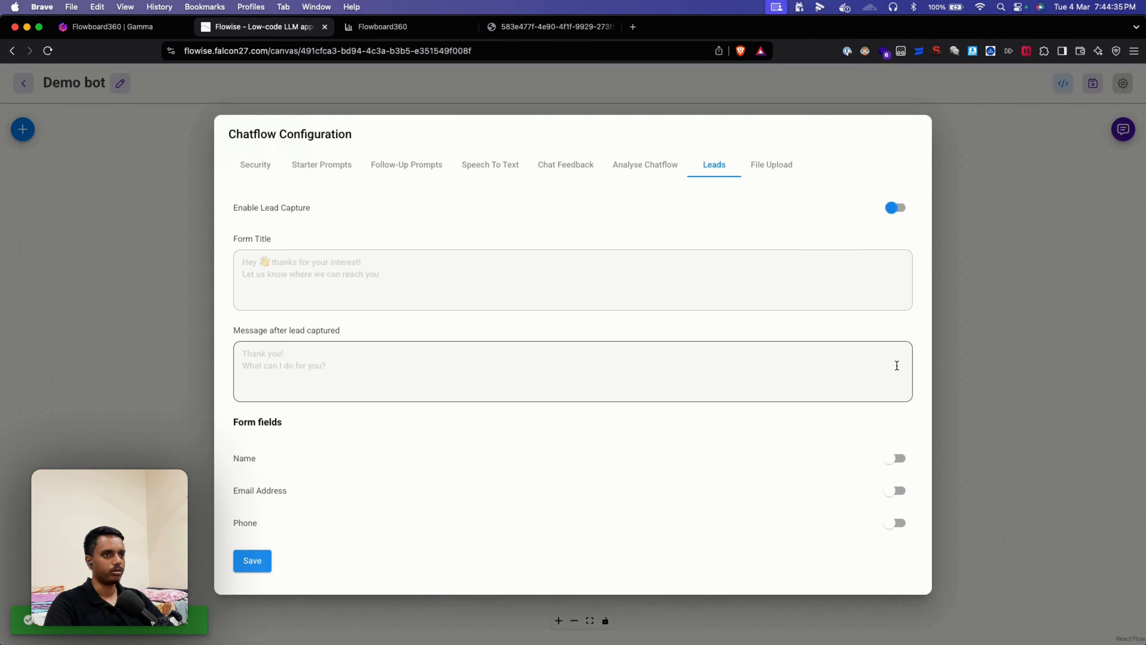
pyautogui.click(384, 295)
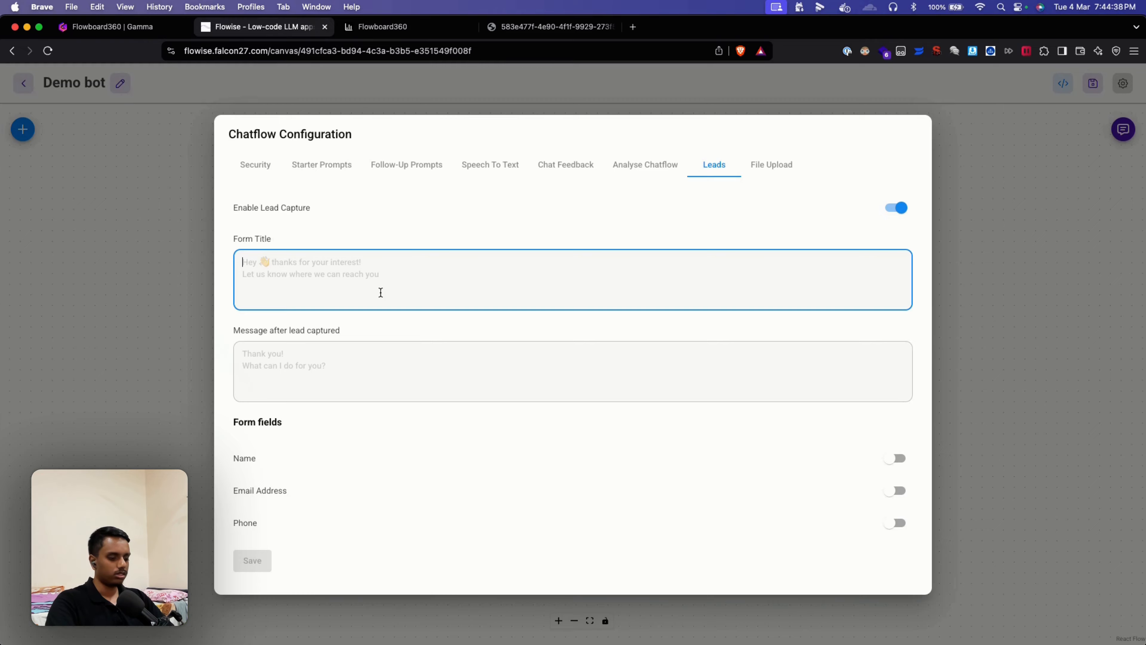
pyautogui.write('Fill out theses')
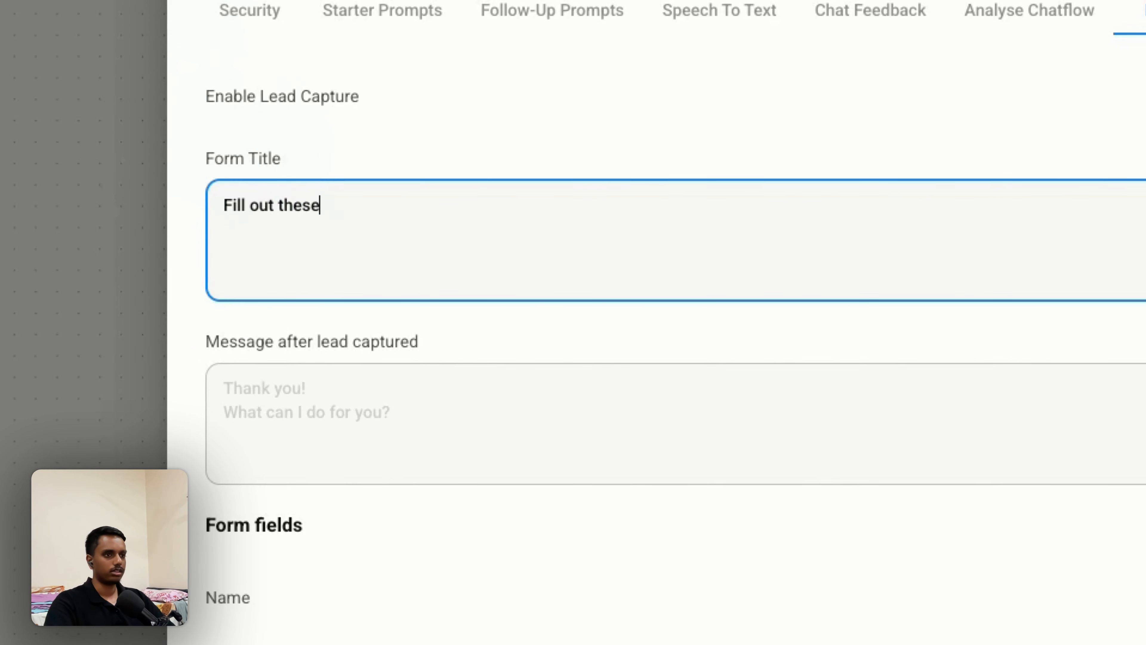
pyautogui.click(479, 384)
pyautogui.write('Thanks!')
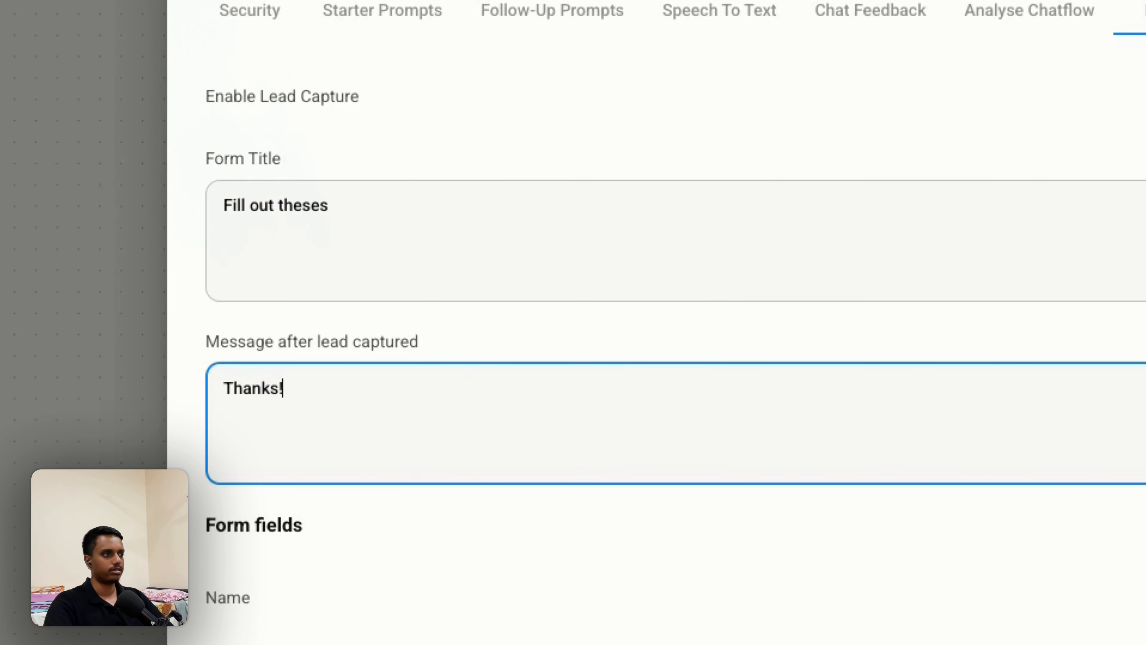
pyautogui.click(896, 458)
pyautogui.click(896, 491)
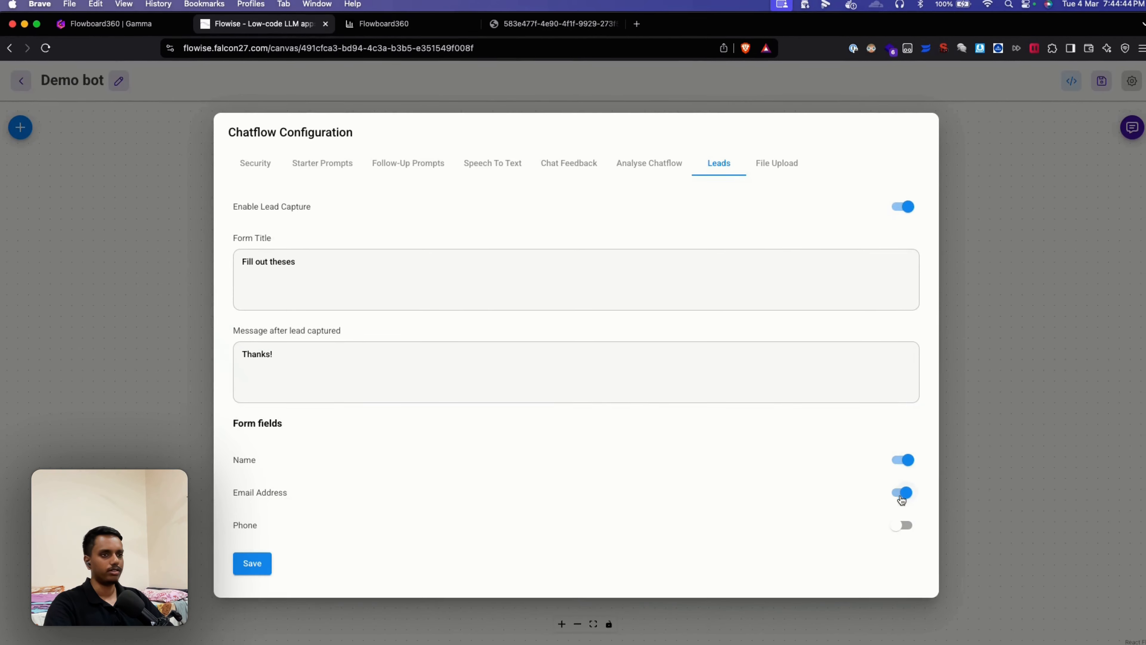
pyautogui.click(896, 522)
pyautogui.click(255, 559)
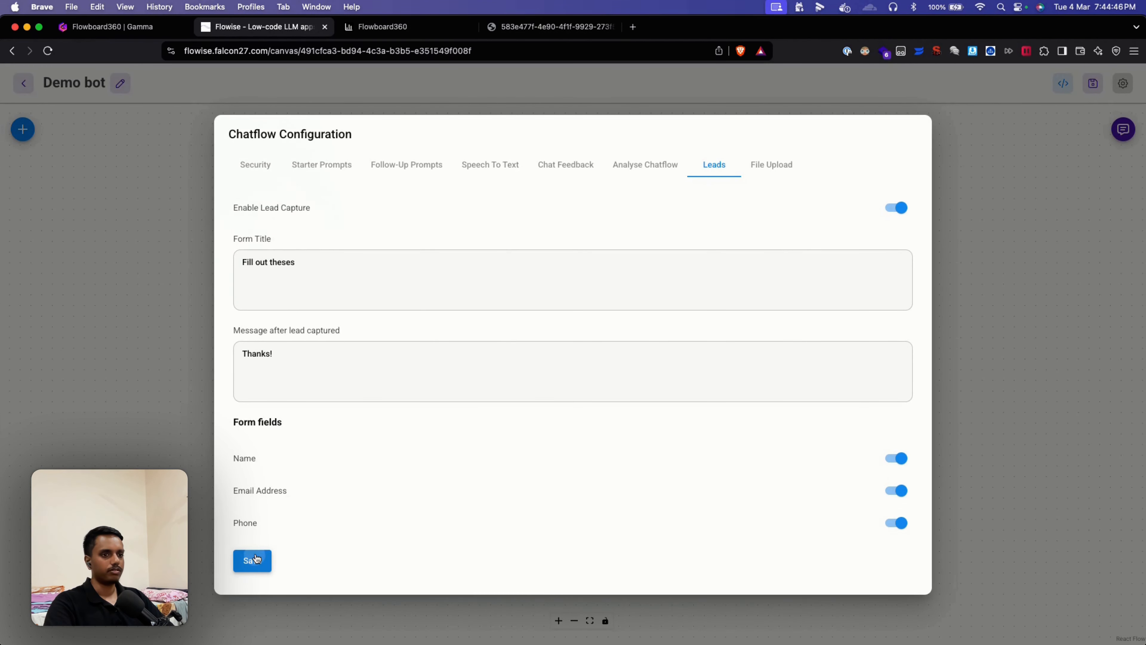
pyautogui.click(552, 170)
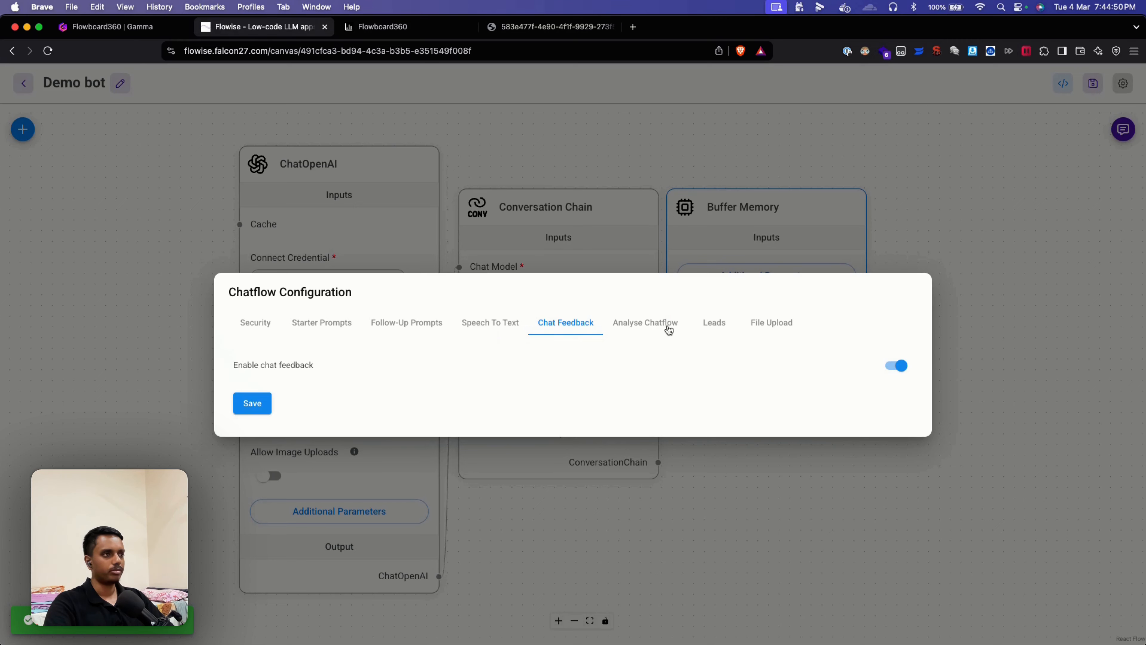
# Step: Copy Demo bot's shareable chatbot link and make the chatbot public
pyautogui.click(720, 328)
pyautogui.click(1083, 158)
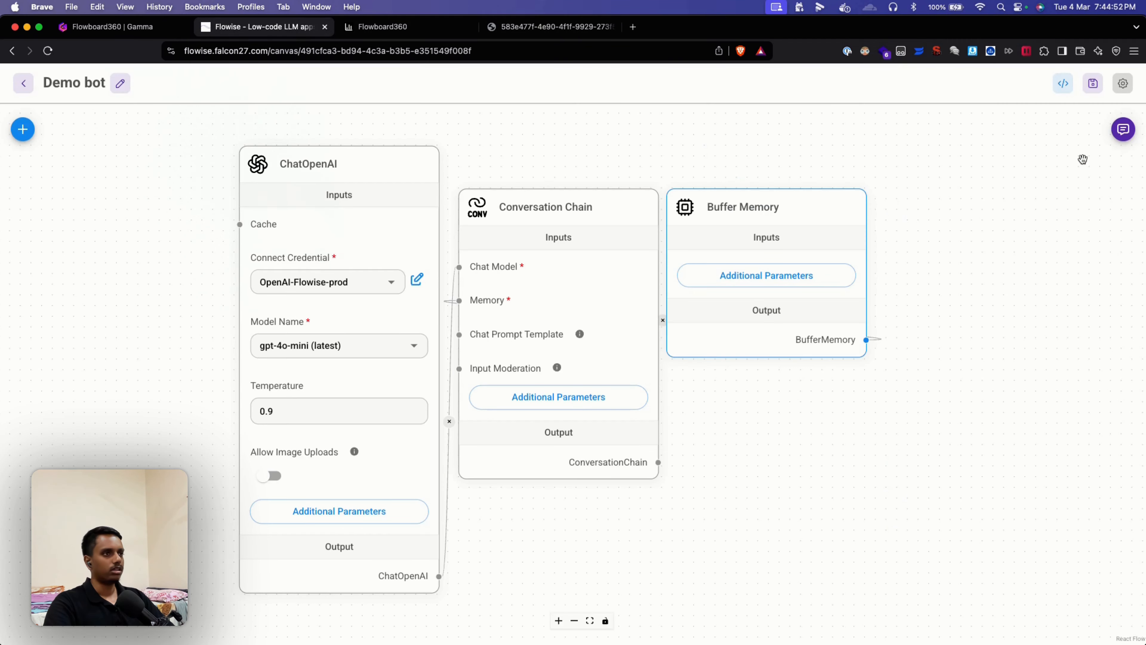
pyautogui.click(1063, 83)
pyautogui.click(602, 254)
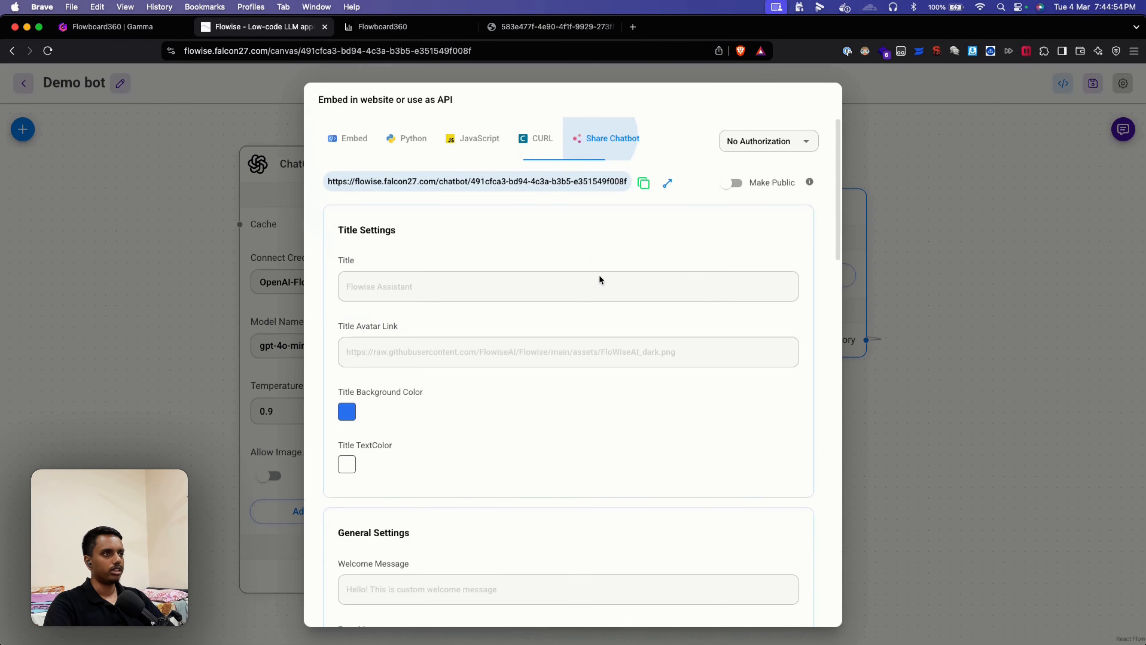
pyautogui.click(644, 183)
pyautogui.click(732, 183)
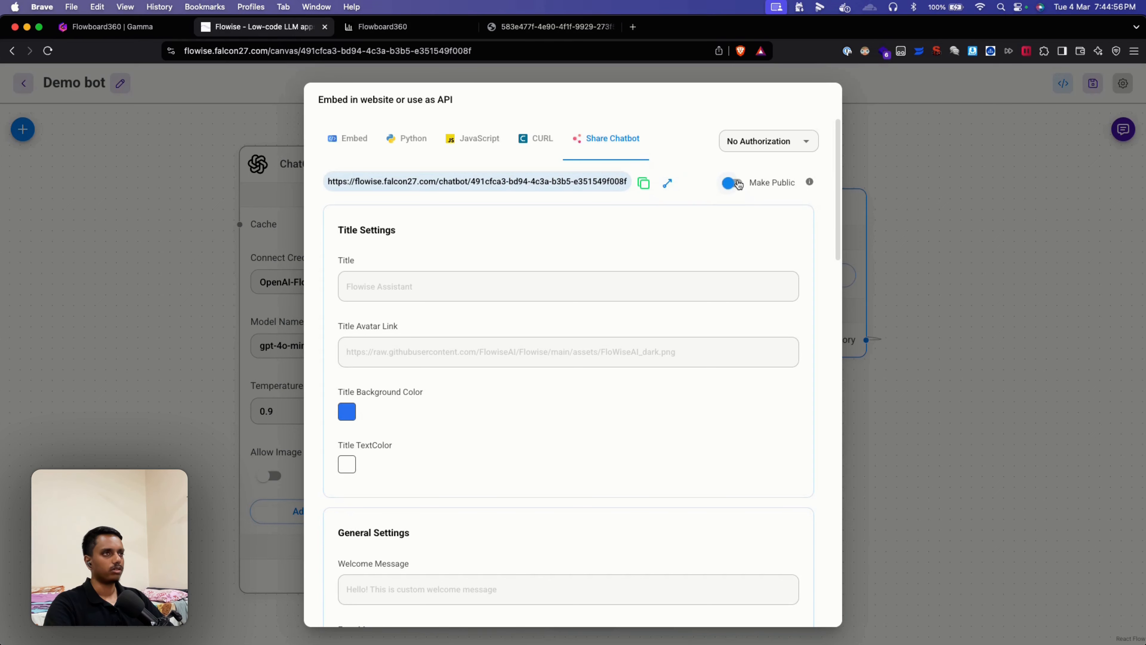
pyautogui.click(936, 249)
# Step: Load the copied chatbot link in a new browser tab
pyautogui.click(633, 27)
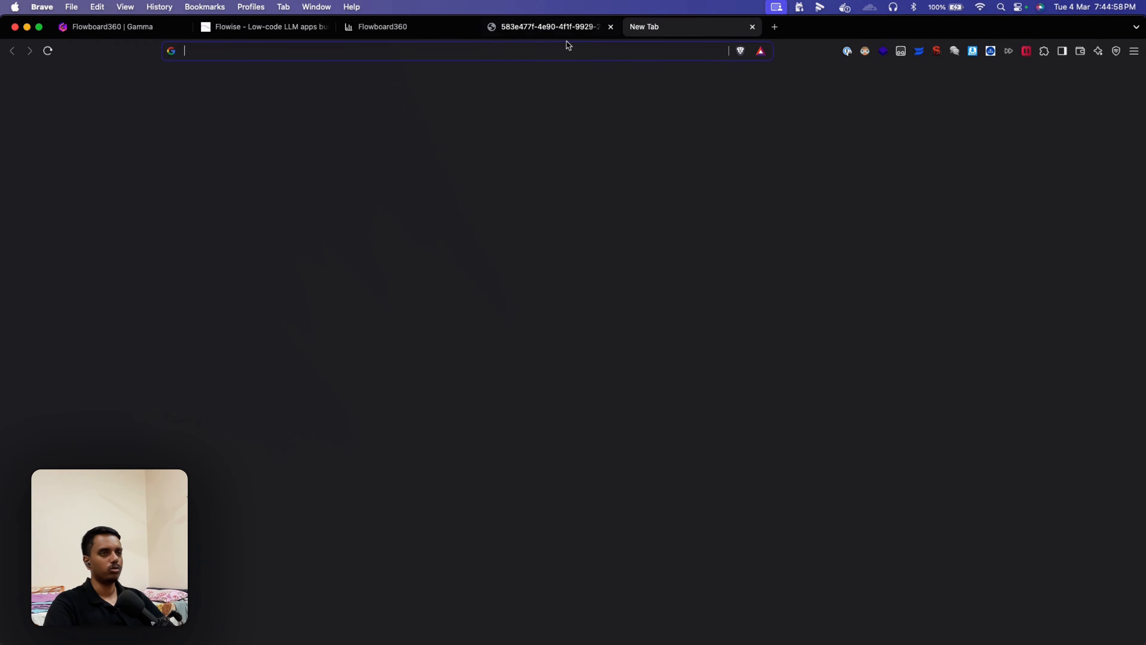
pyautogui.press('super+v')
pyautogui.press('Return')
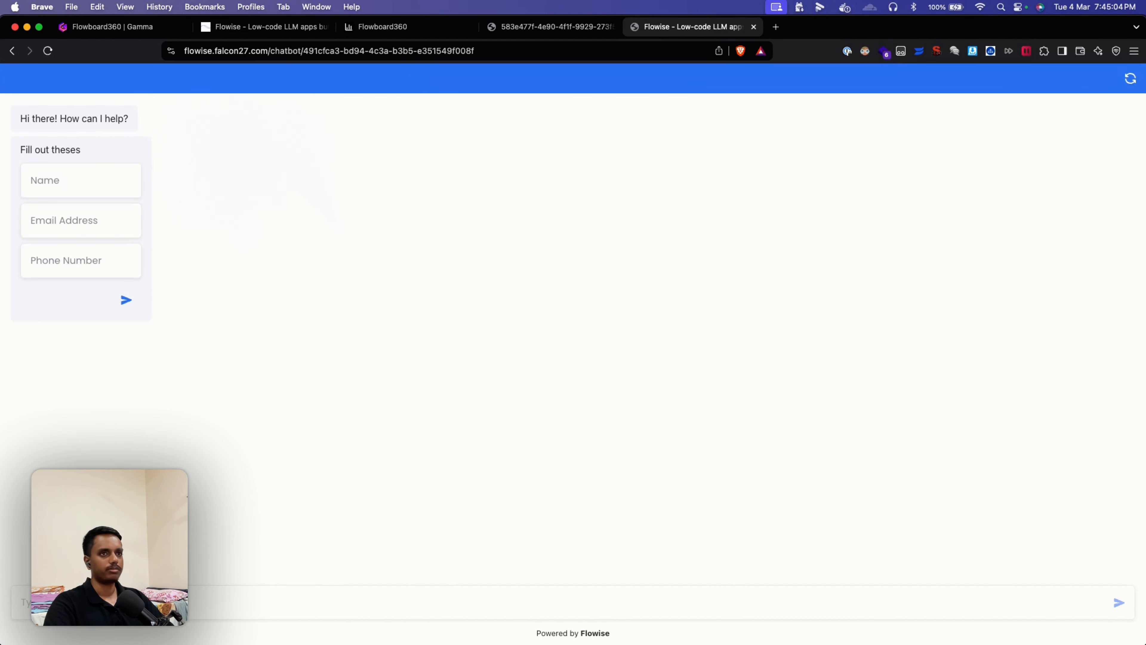
# Step: Fill the lead form with the visitor's name, e-mail address and phone number, and submit
pyautogui.click(75, 175)
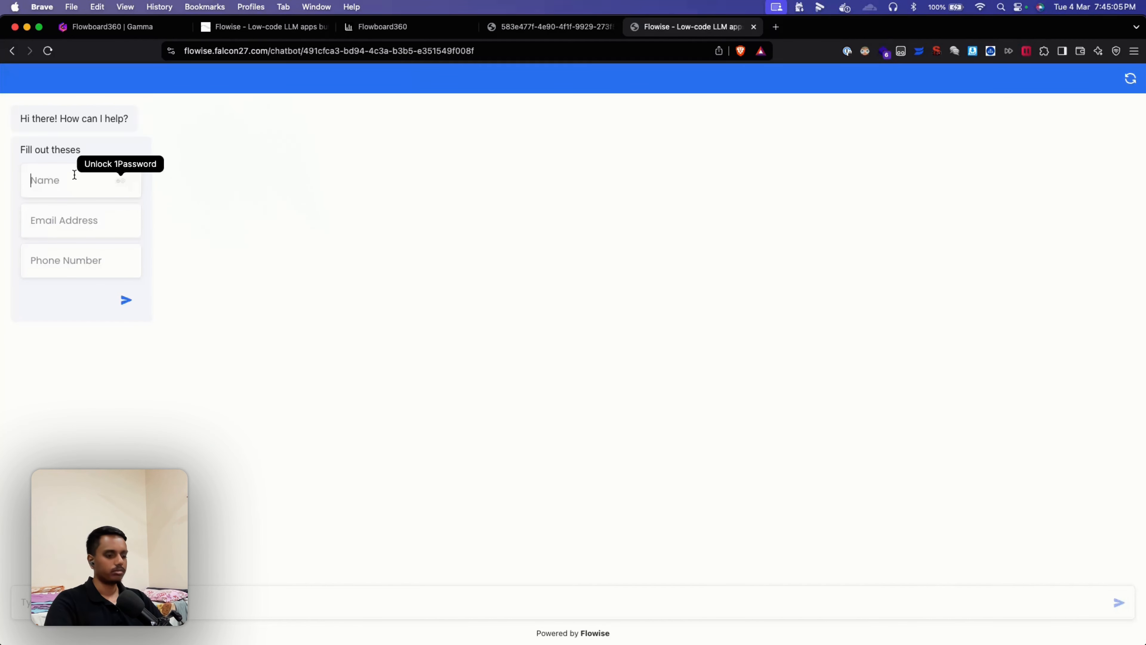
pyautogui.write('mano')
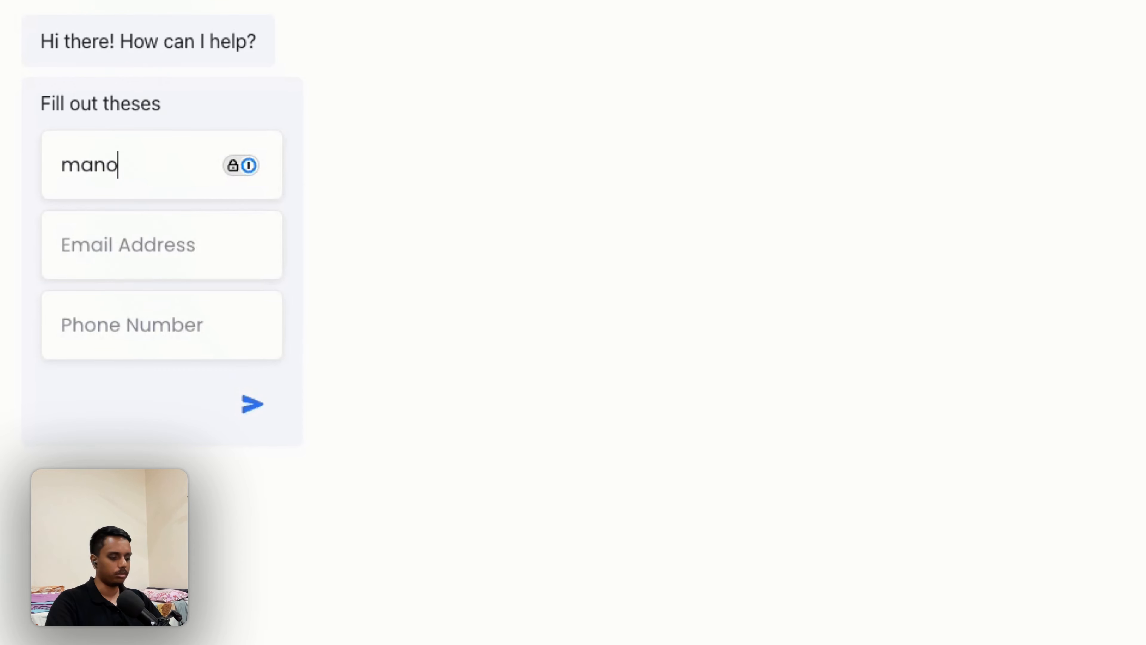
pyautogui.write('j')
pyautogui.press('Tab')
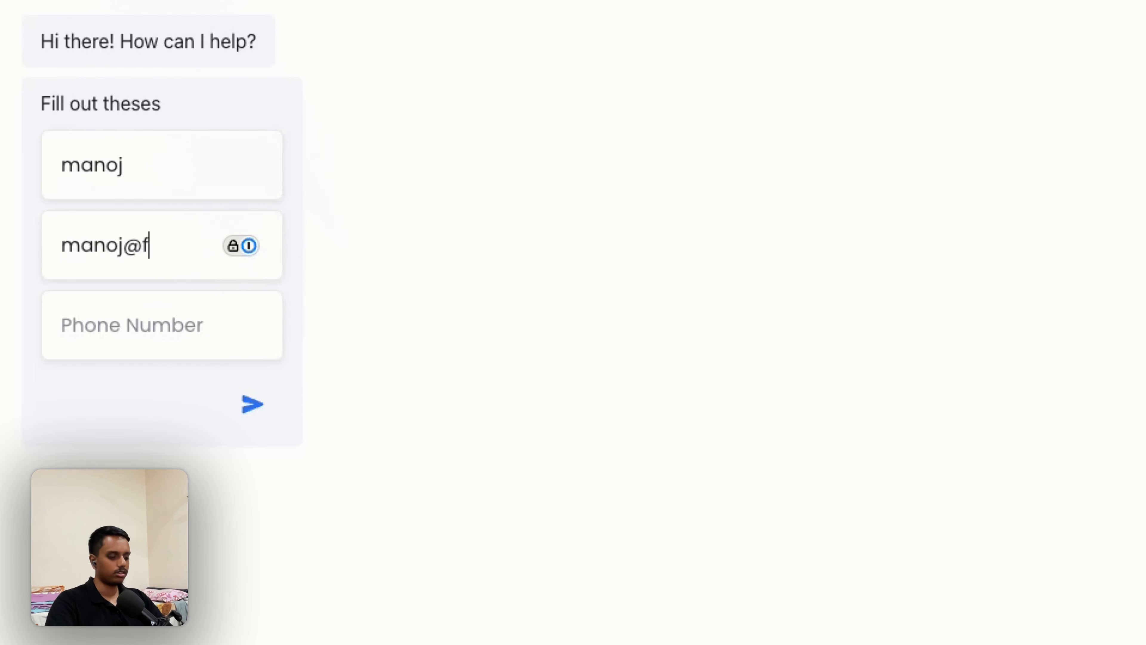
pyautogui.press('Tab')
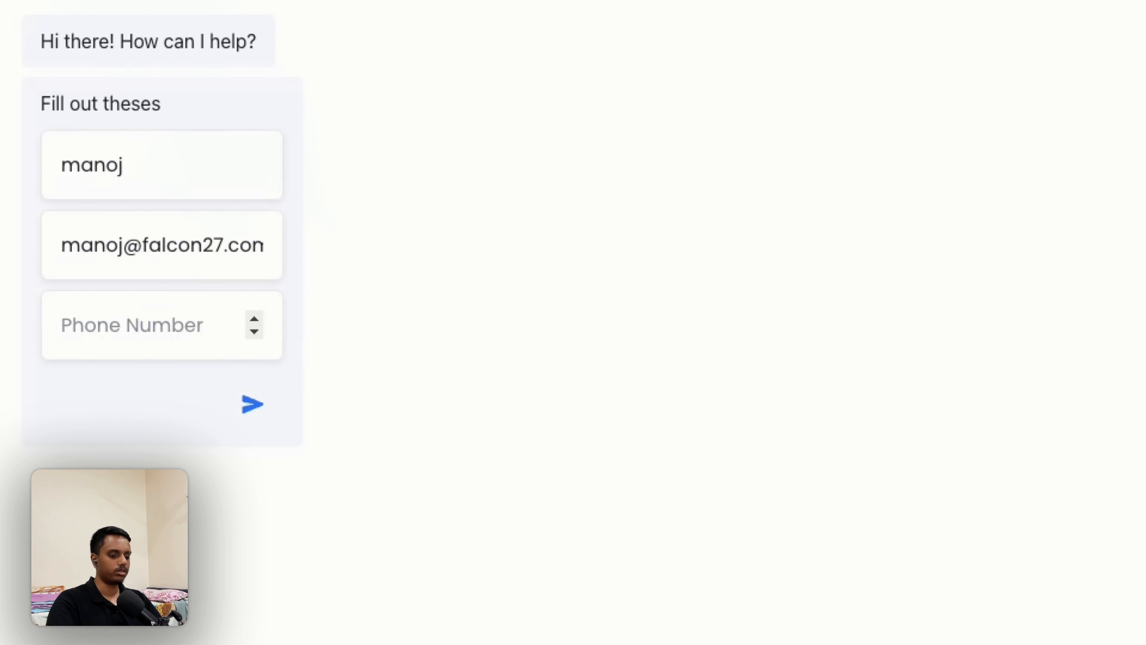
pyautogui.write('1234567')
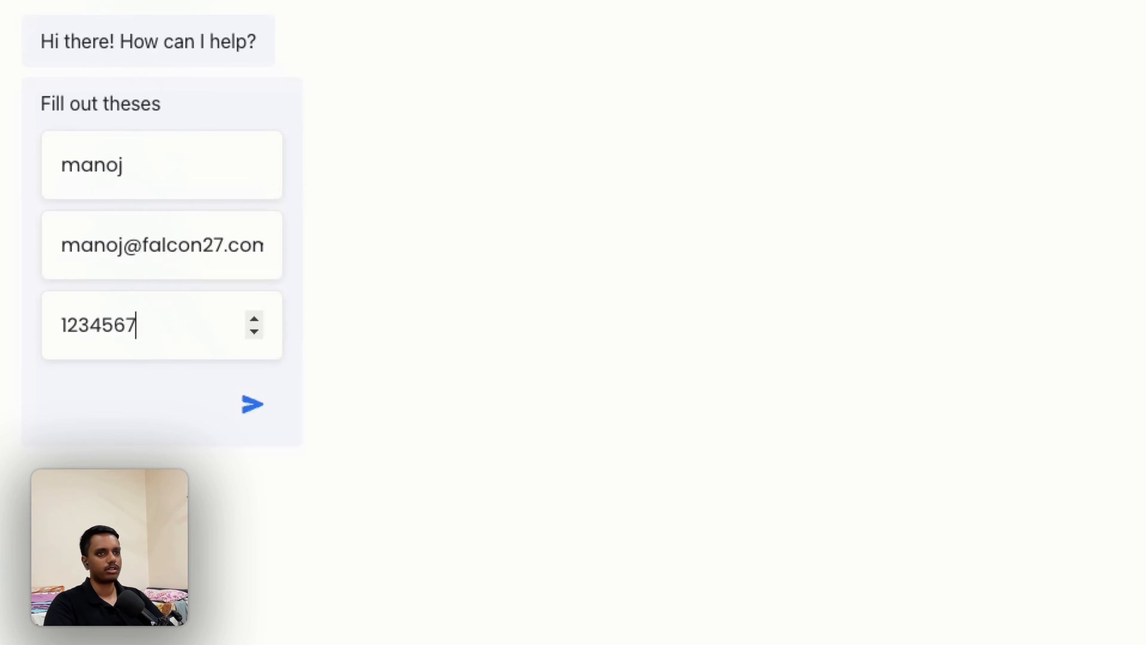
pyautogui.write('89')
pyautogui.click(248, 404)
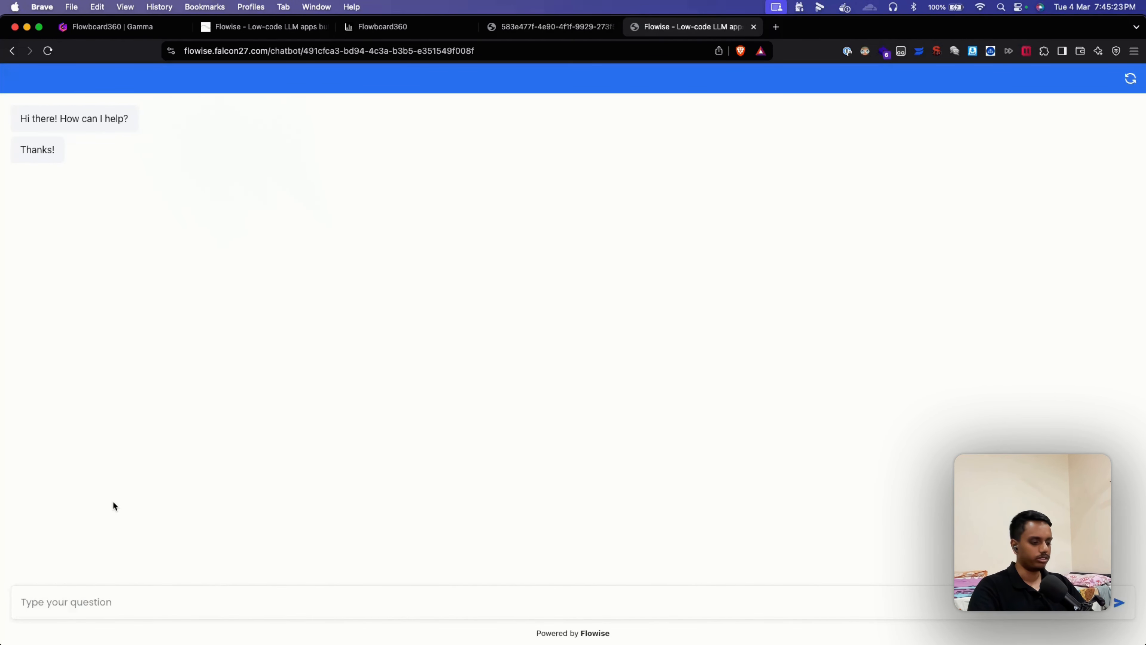
# Step: Send 'hi' to the bot and rate its reply positively with the comment 'noce'
pyautogui.write('hi')
pyautogui.press('Return')
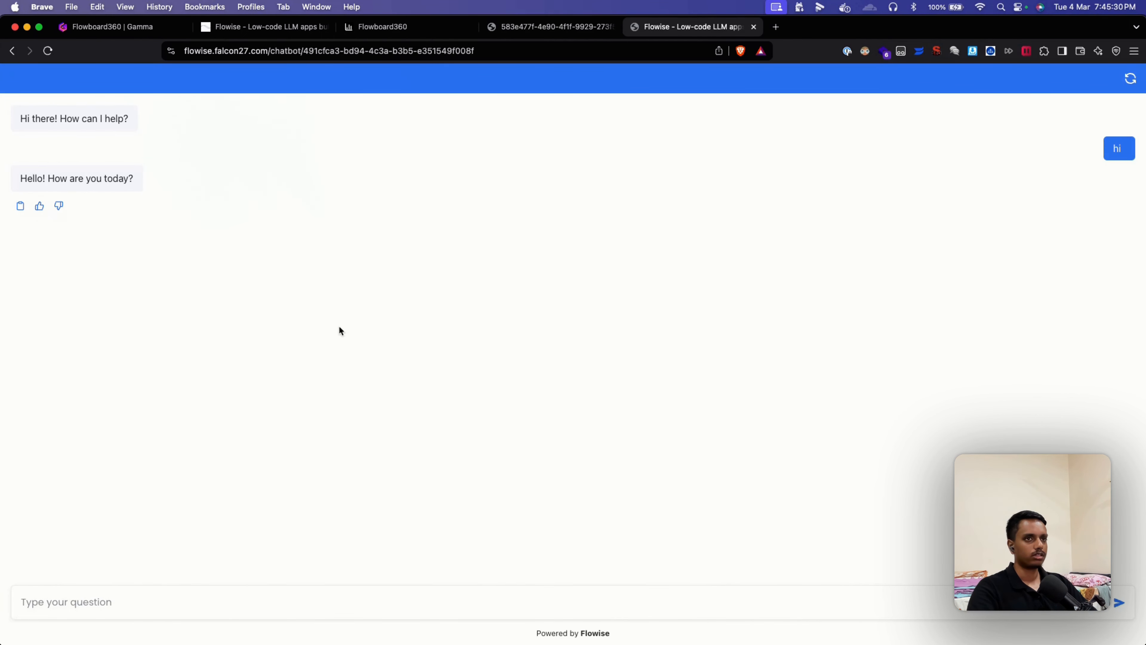
pyautogui.click(40, 206)
pyautogui.click(569, 353)
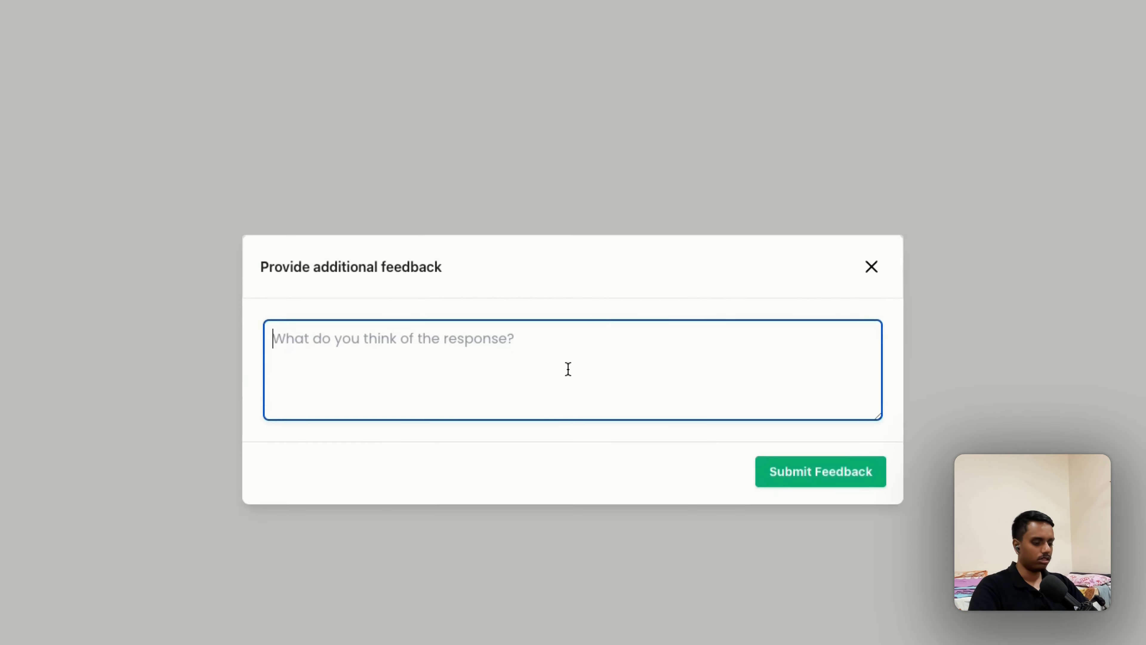
pyautogui.write('niV')
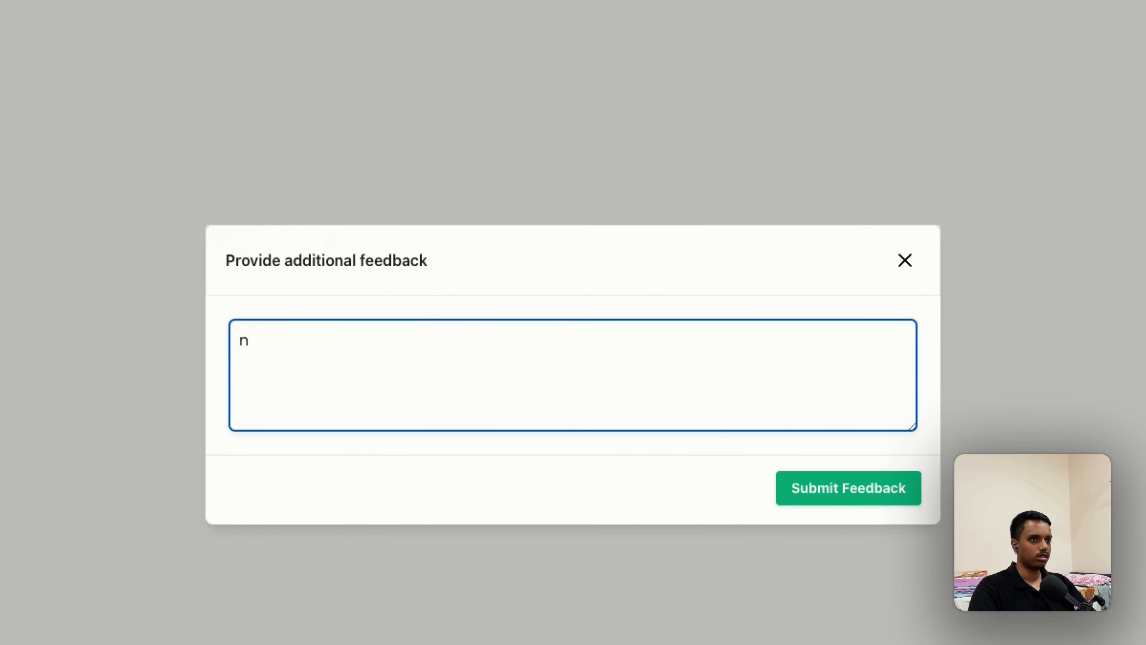
pyautogui.press('BackSpace')
pyautogui.write('noce')
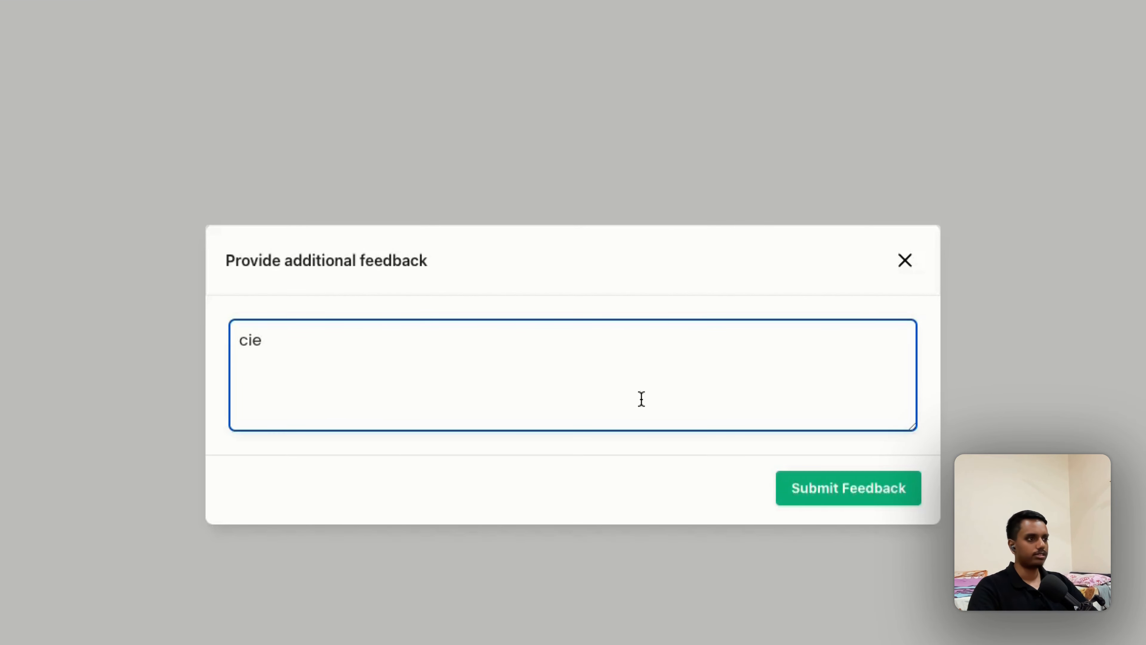
pyautogui.click(844, 489)
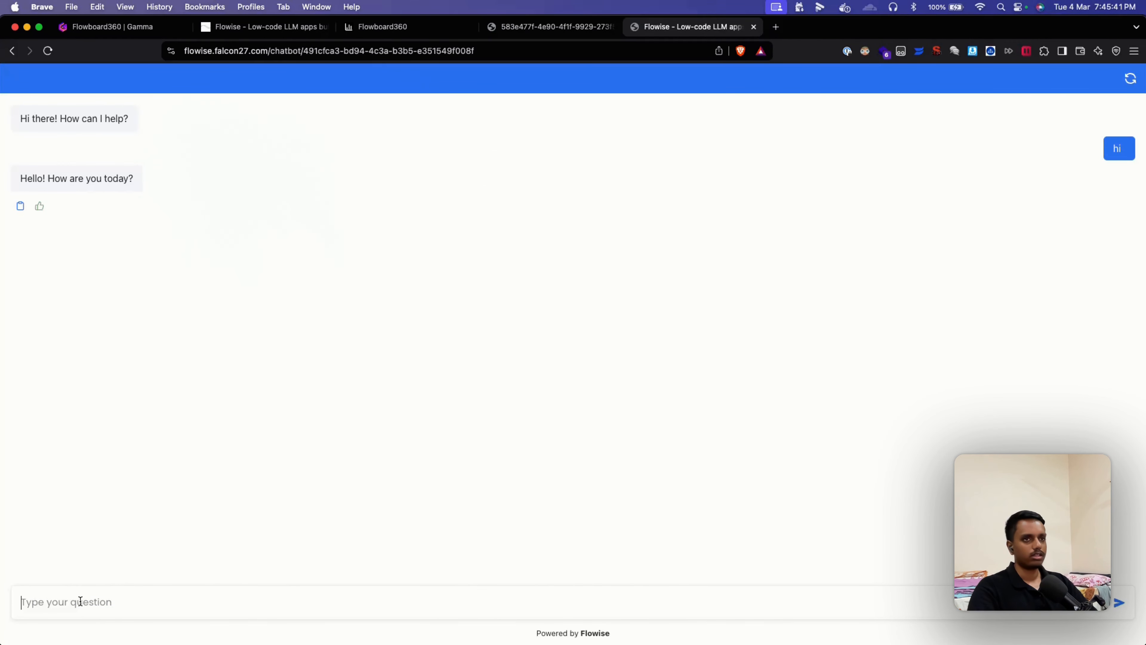
# Step: Send 'hello' and rate the bot's reply negatively with the comment 'nope'
pyautogui.write('hello')
pyautogui.press('Return')
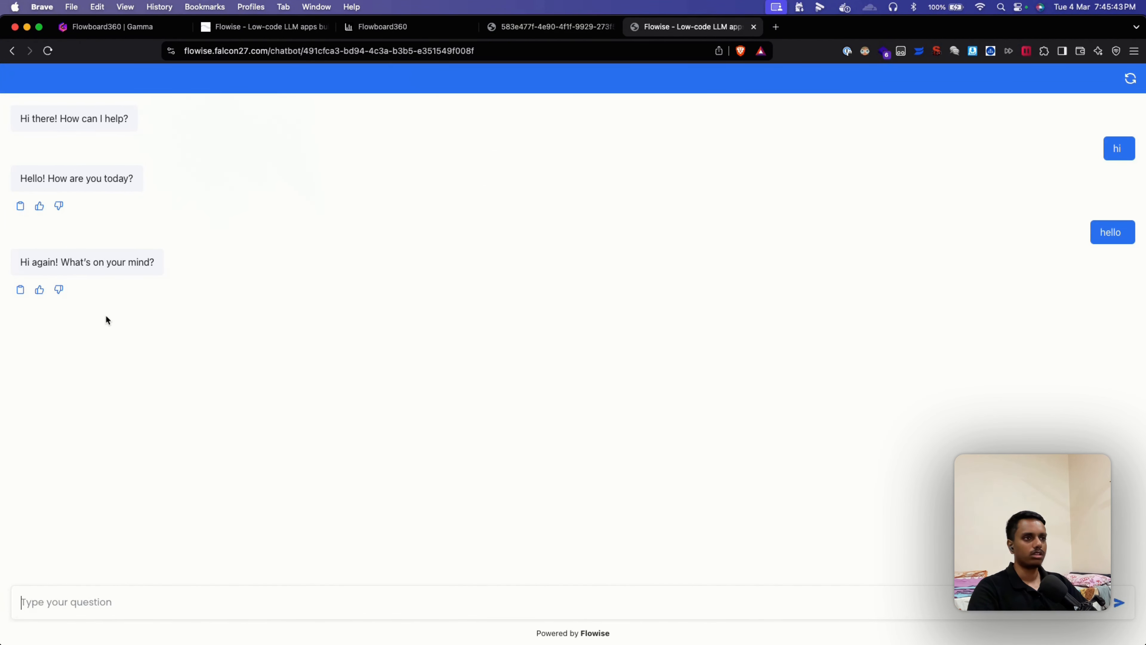
pyautogui.click(60, 293)
pyautogui.write('nope')
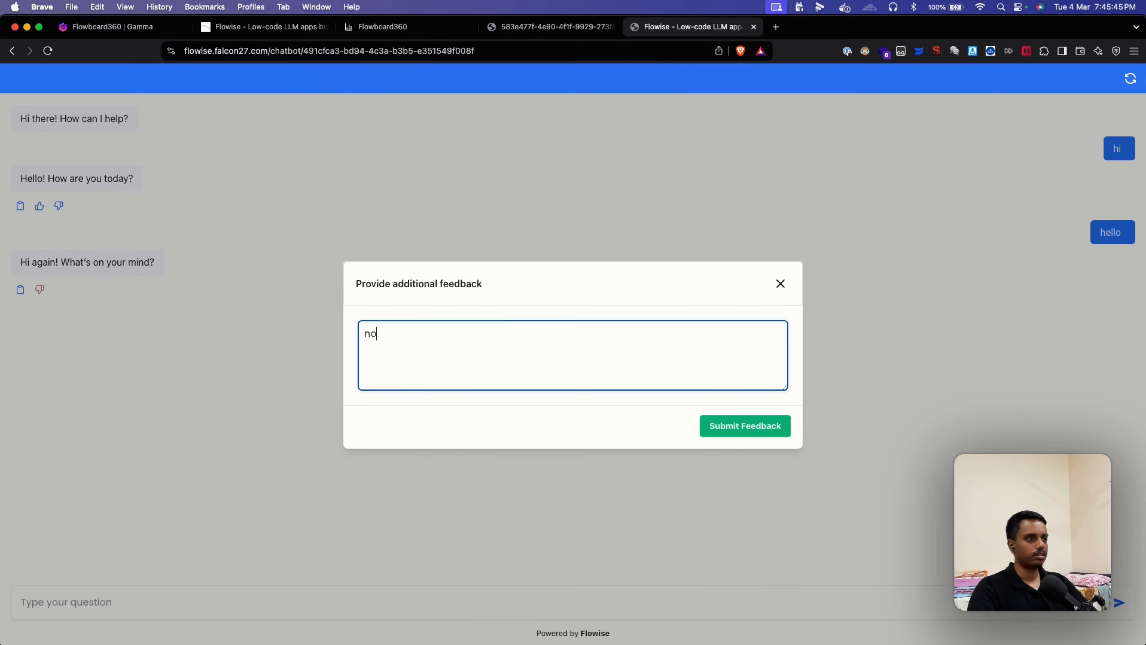
pyautogui.click(739, 424)
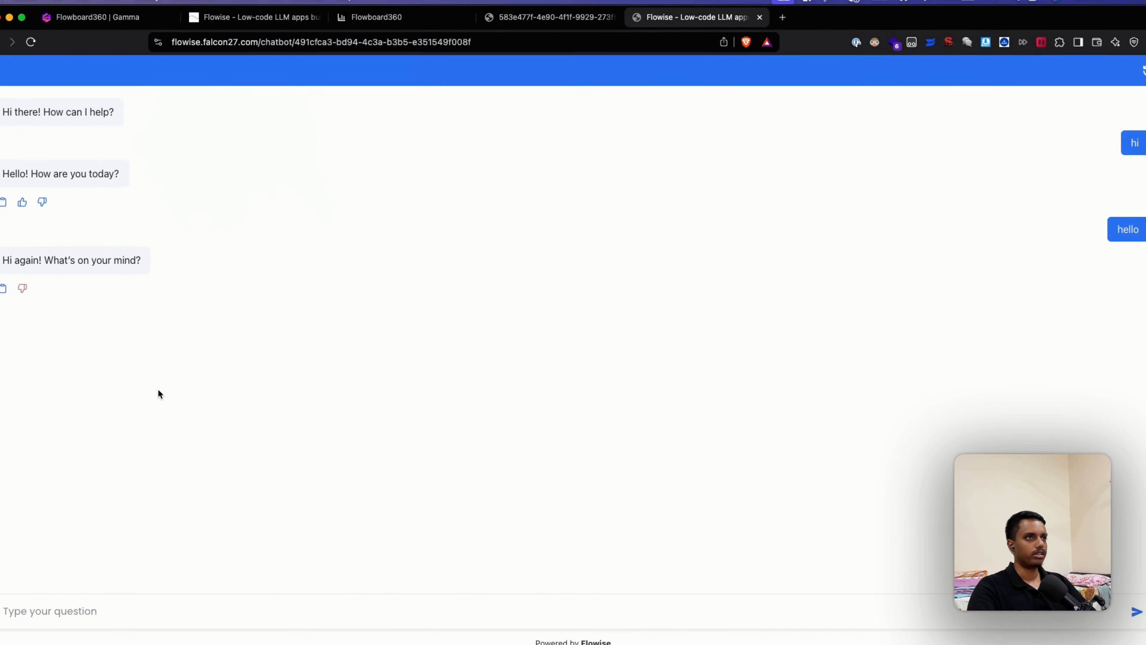
# Step: Open the Flowboard360 analytics dashboard, glancing back at the Demo bot flow in Flowise
pyautogui.click(391, 32)
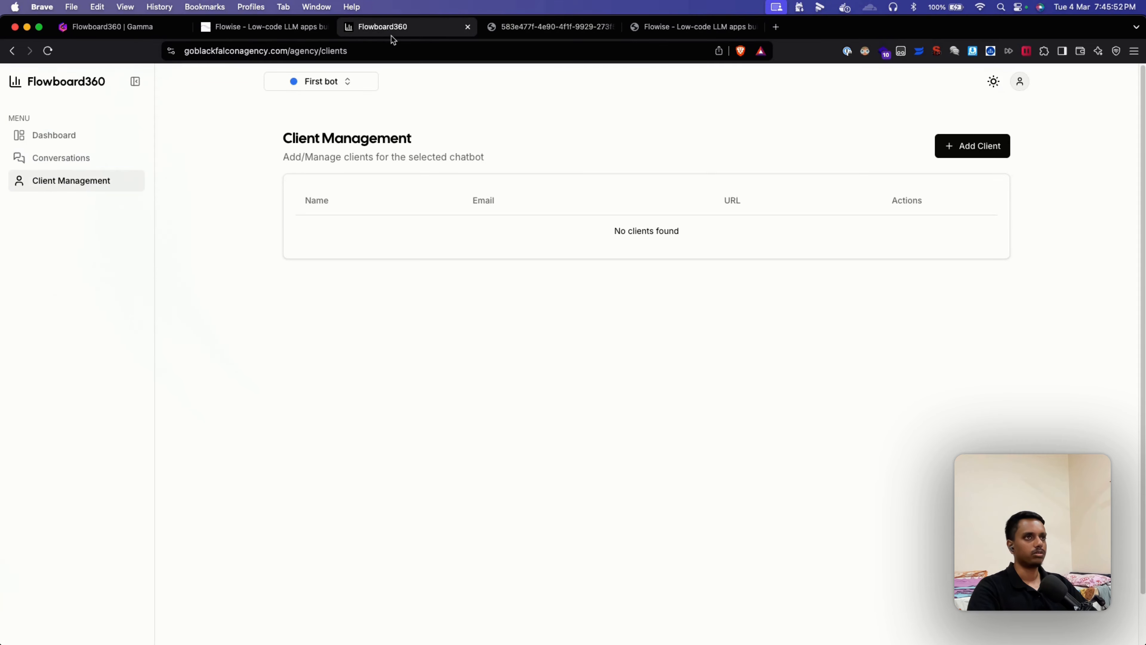
pyautogui.click(260, 33)
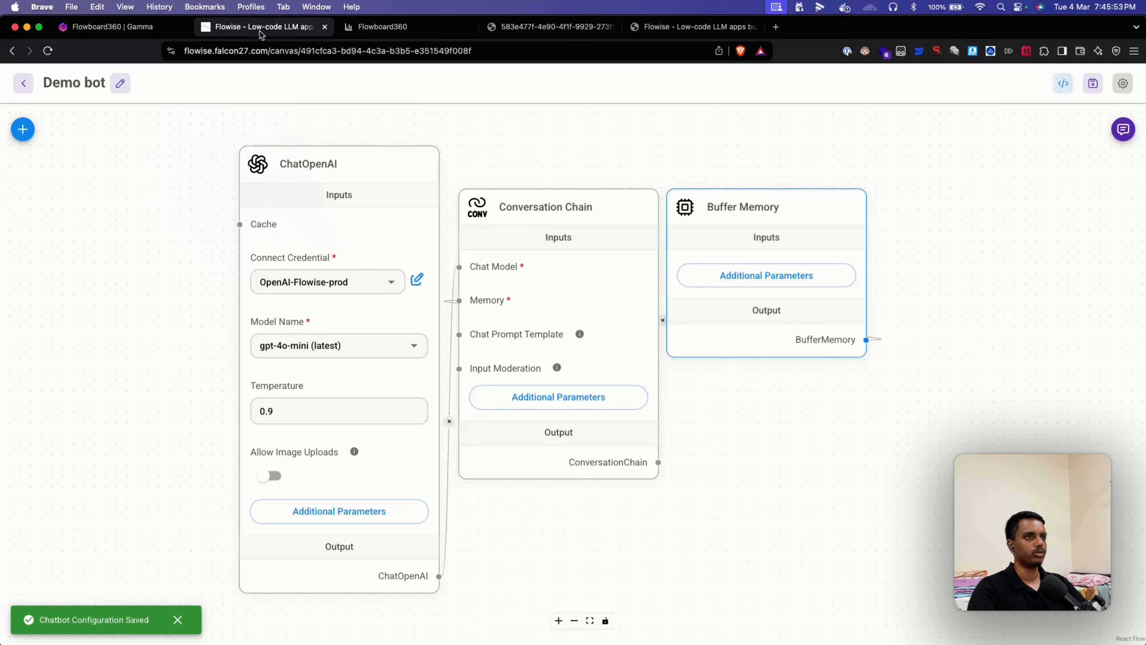
pyautogui.click(385, 32)
pyautogui.click(67, 135)
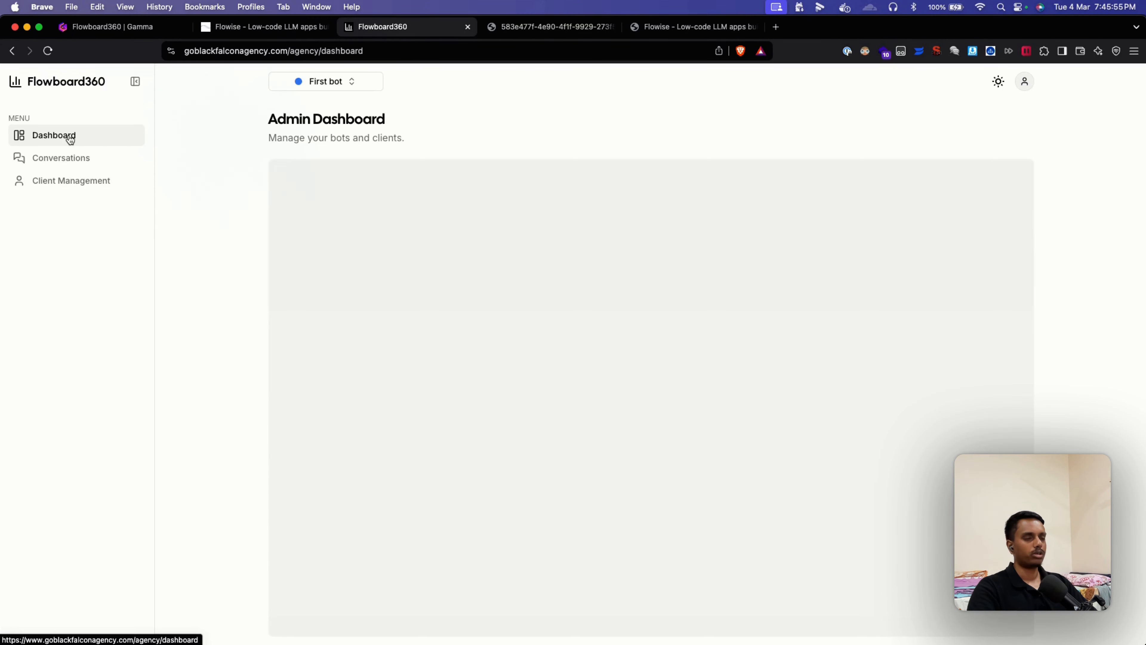
pyautogui.click(260, 27)
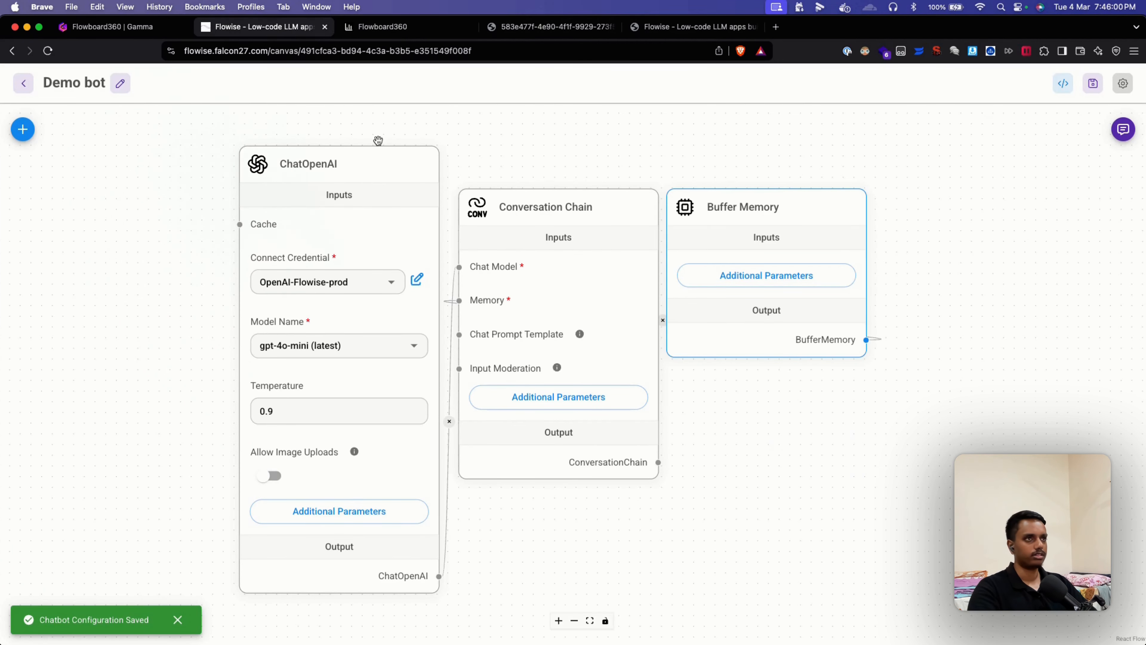
pyautogui.click(418, 27)
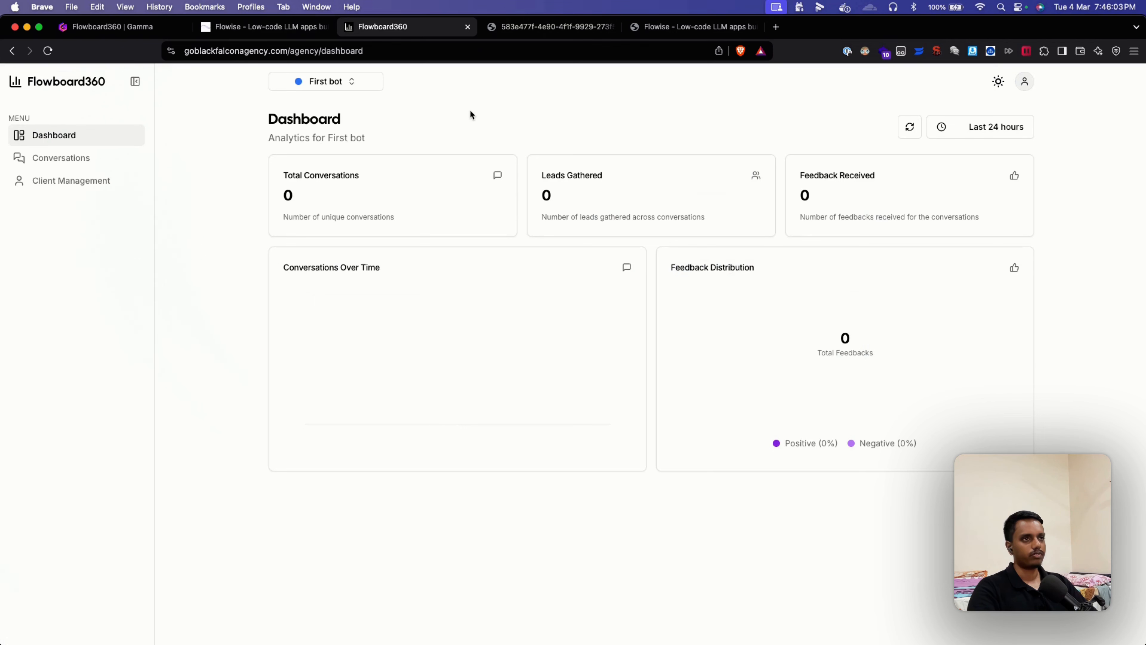
# Step: Open the First bot selector and choose New Bot to add a bot
pyautogui.click(353, 83)
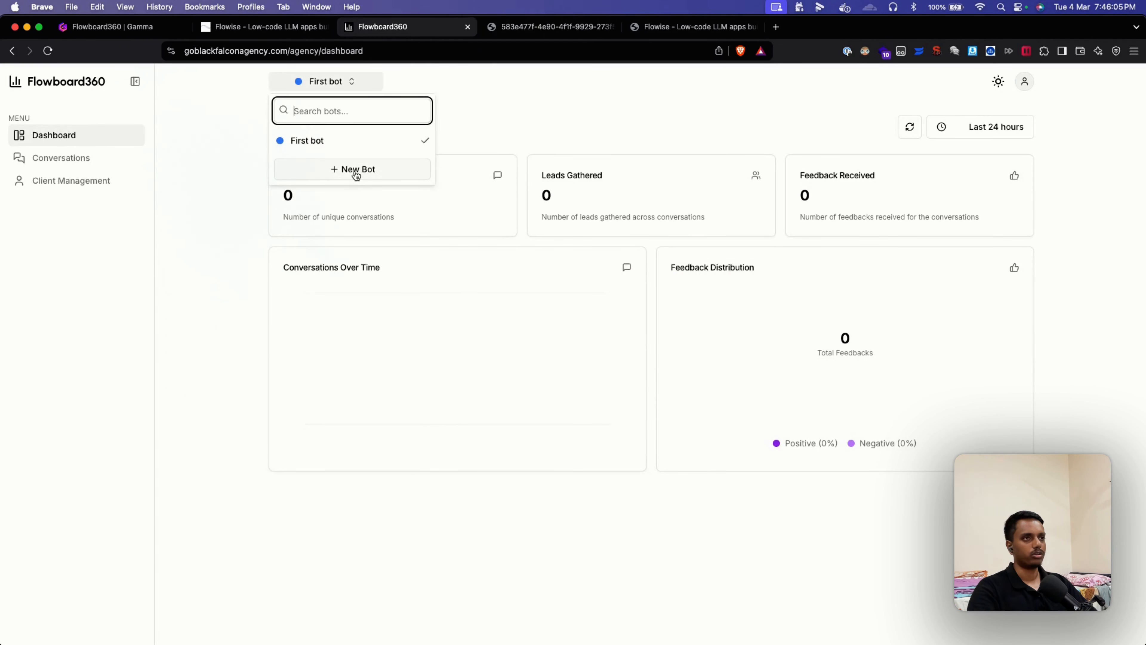
pyautogui.click(516, 122)
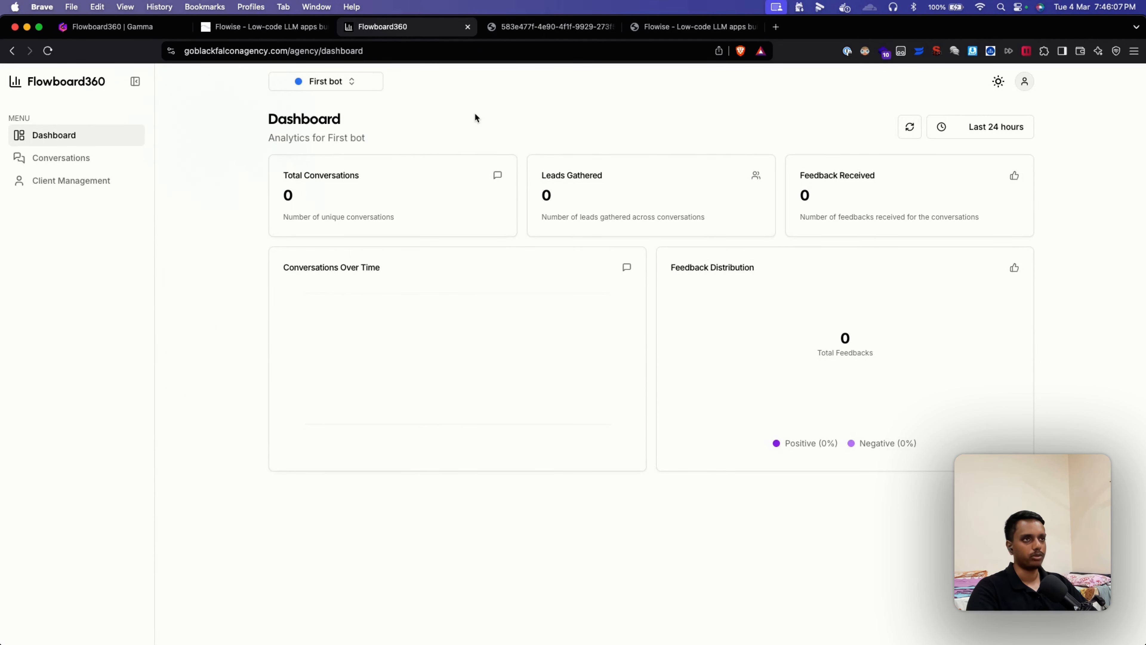
pyautogui.click(351, 83)
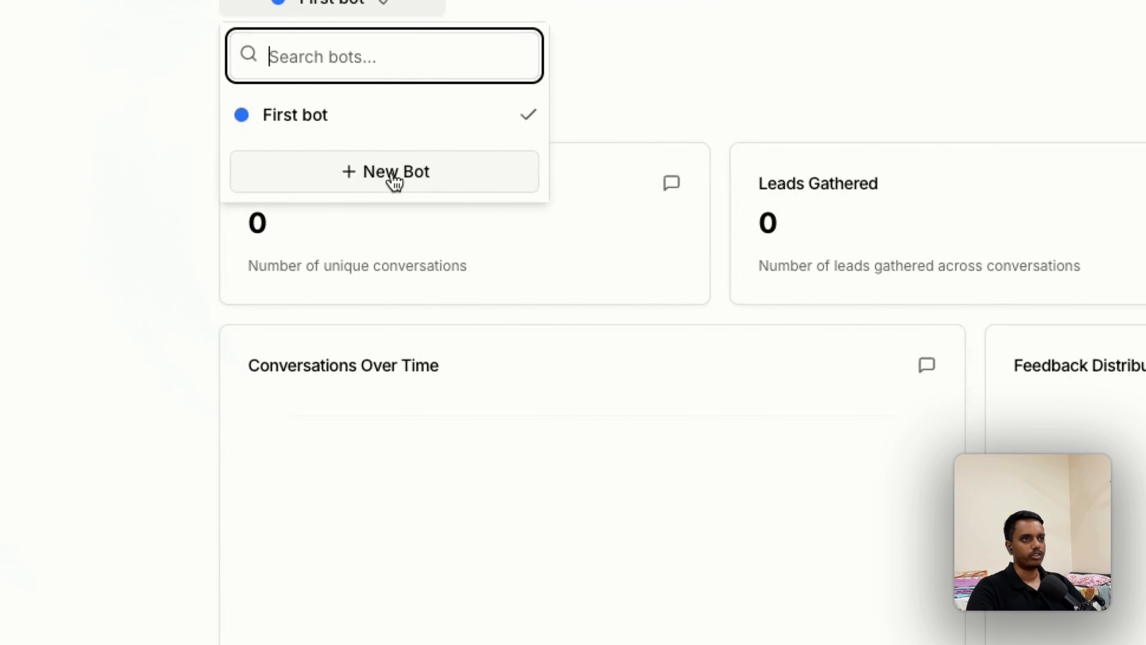
pyautogui.click(392, 177)
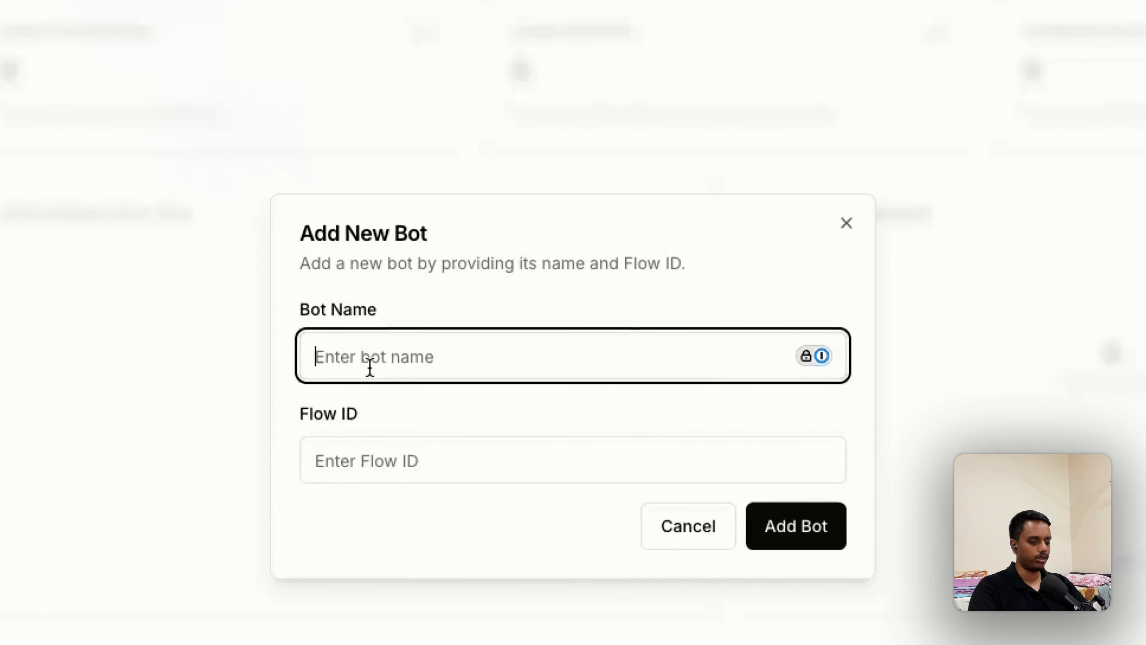
# Step: Register 'Demo bot' with the flow ID copied from the Flowise canvas URL
pyautogui.write('Demo bot')
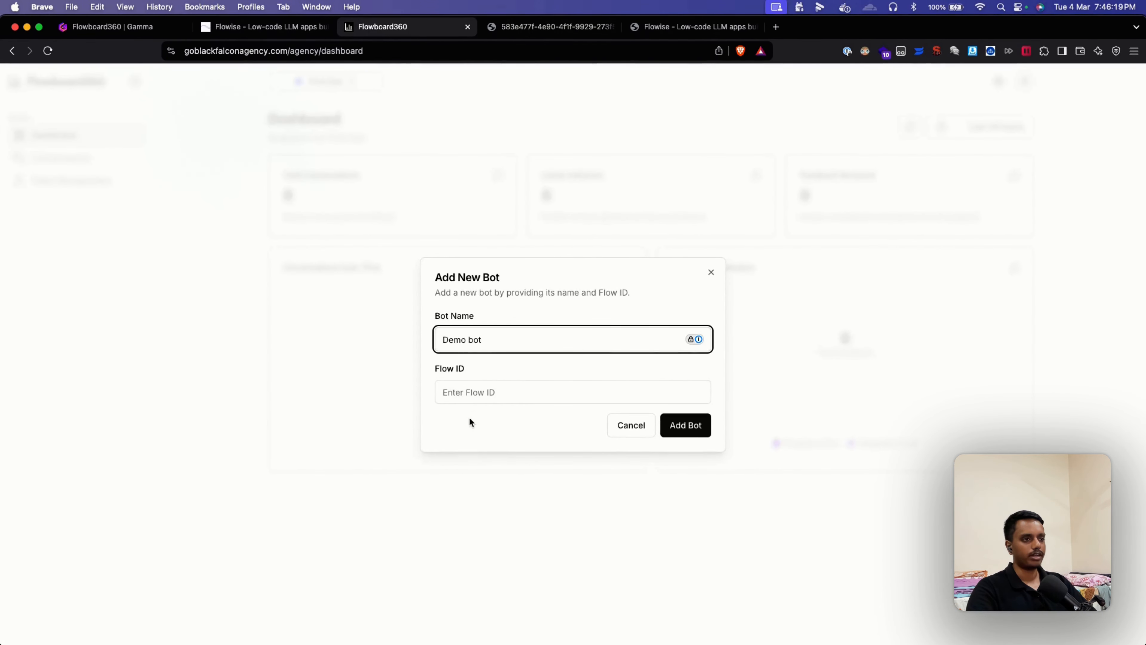
pyautogui.click(280, 28)
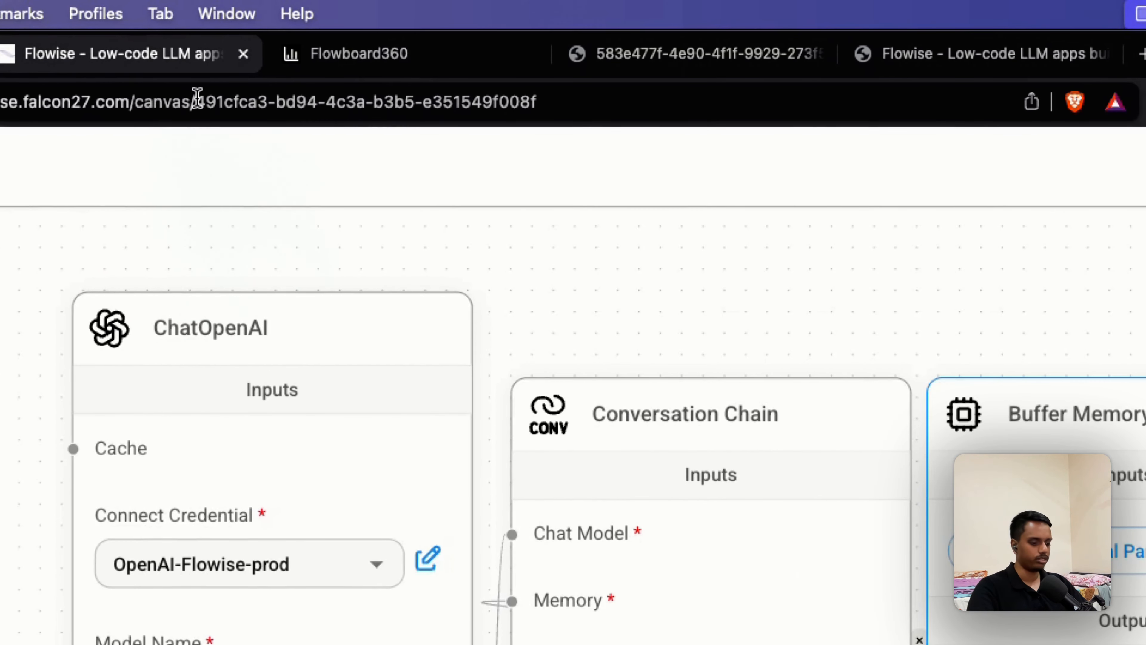
pyautogui.moveTo(197, 101); pyautogui.dragTo(570, 112)
pyautogui.press('super+c')
pyautogui.click(364, 53)
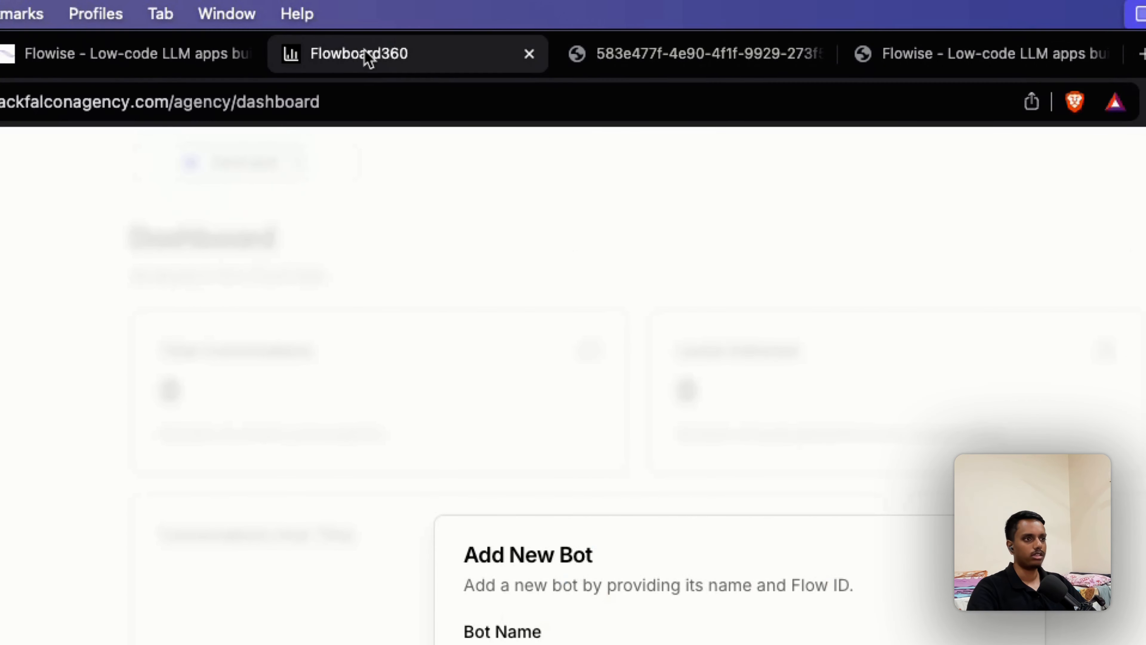
pyautogui.click(486, 396)
pyautogui.press('super+v')
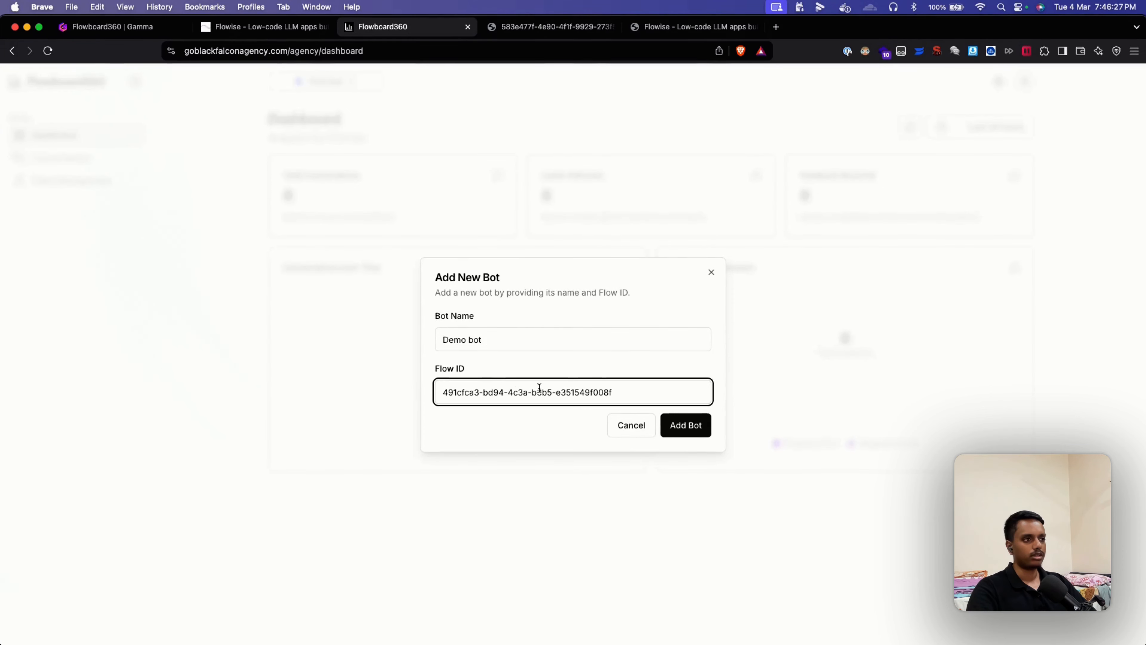
pyautogui.click(694, 445)
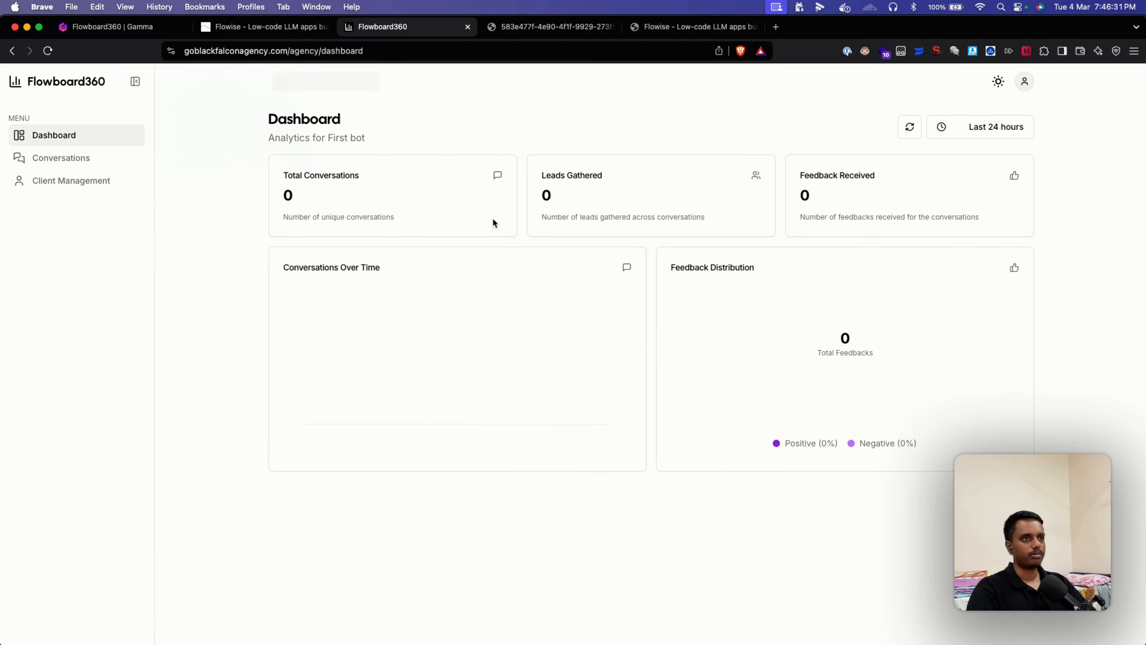
# Step: Switch the dashboard to Demo bot and review its cards: 1 conversation, 2 feedback received
pyautogui.click(348, 81)
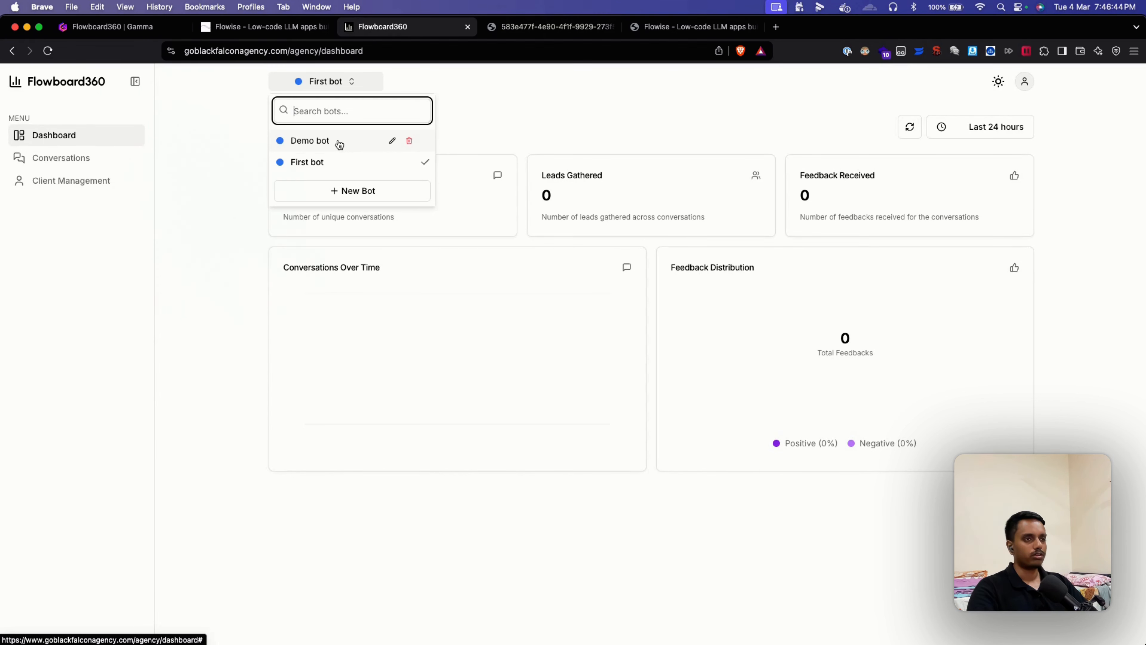
pyautogui.click(340, 145)
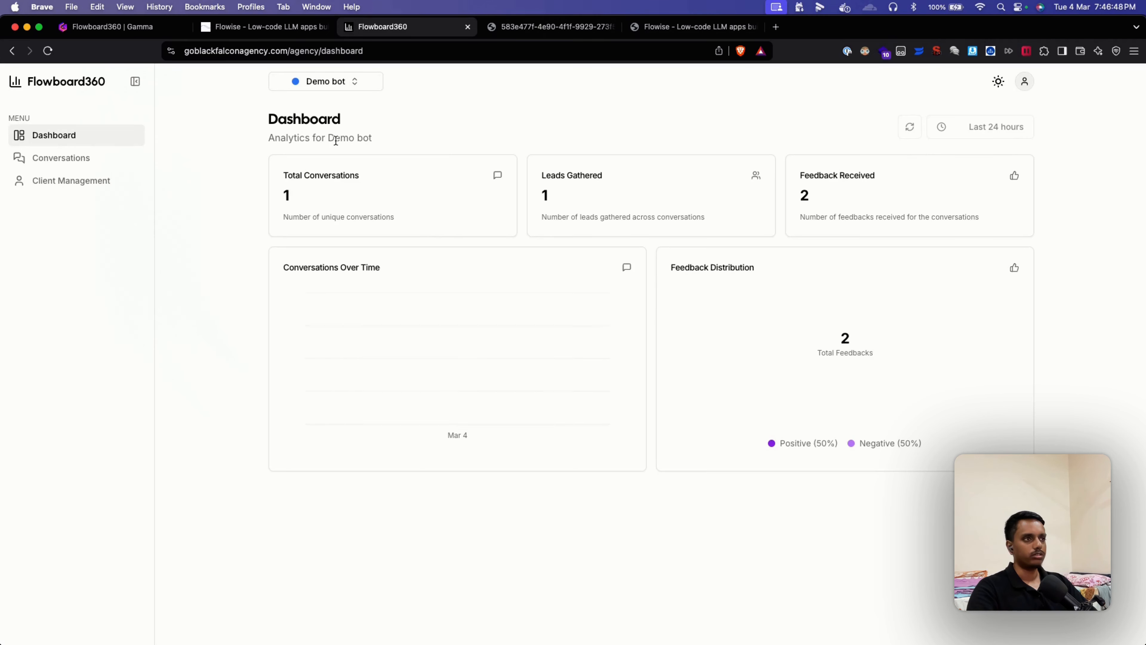
pyautogui.moveTo(298, 196); pyautogui.dragTo(274, 196)
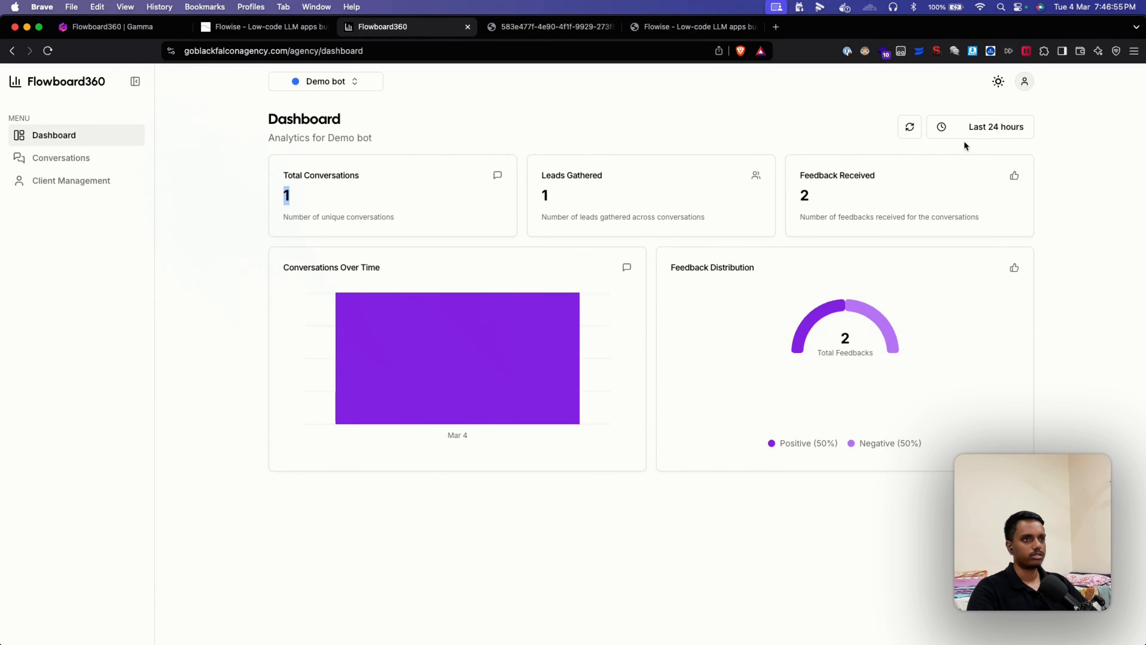
pyautogui.moveTo(352, 194); pyautogui.dragTo(253, 198)
pyautogui.moveTo(572, 201); pyautogui.dragTo(494, 207)
pyautogui.click(671, 205)
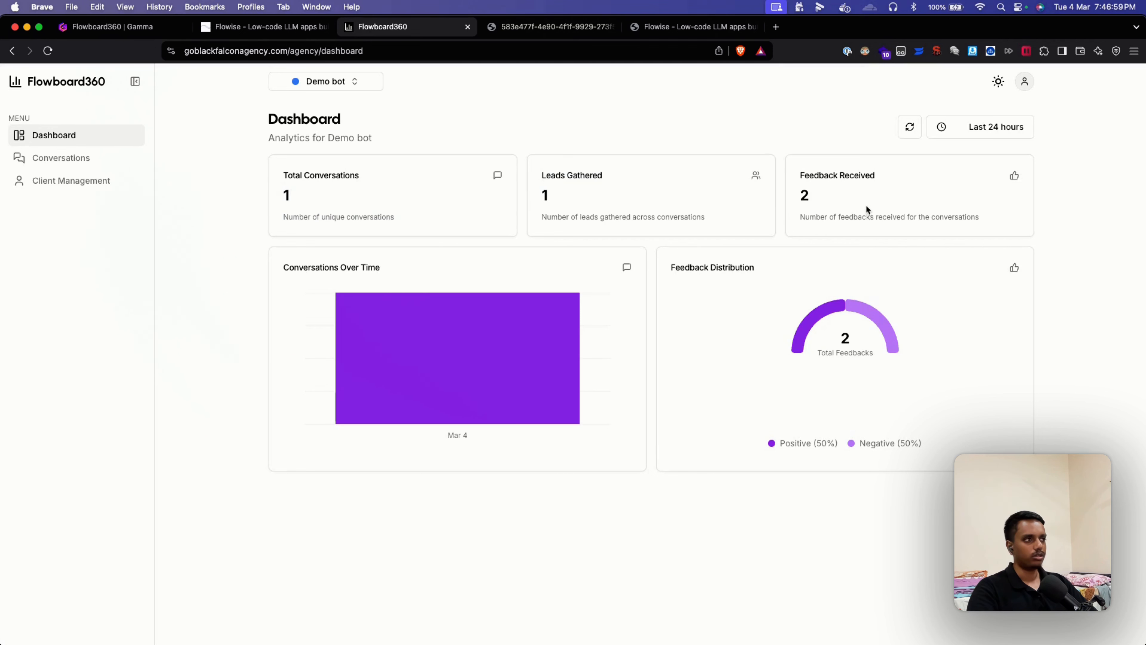
pyautogui.moveTo(866, 205); pyautogui.dragTo(765, 193)
pyautogui.click(796, 197)
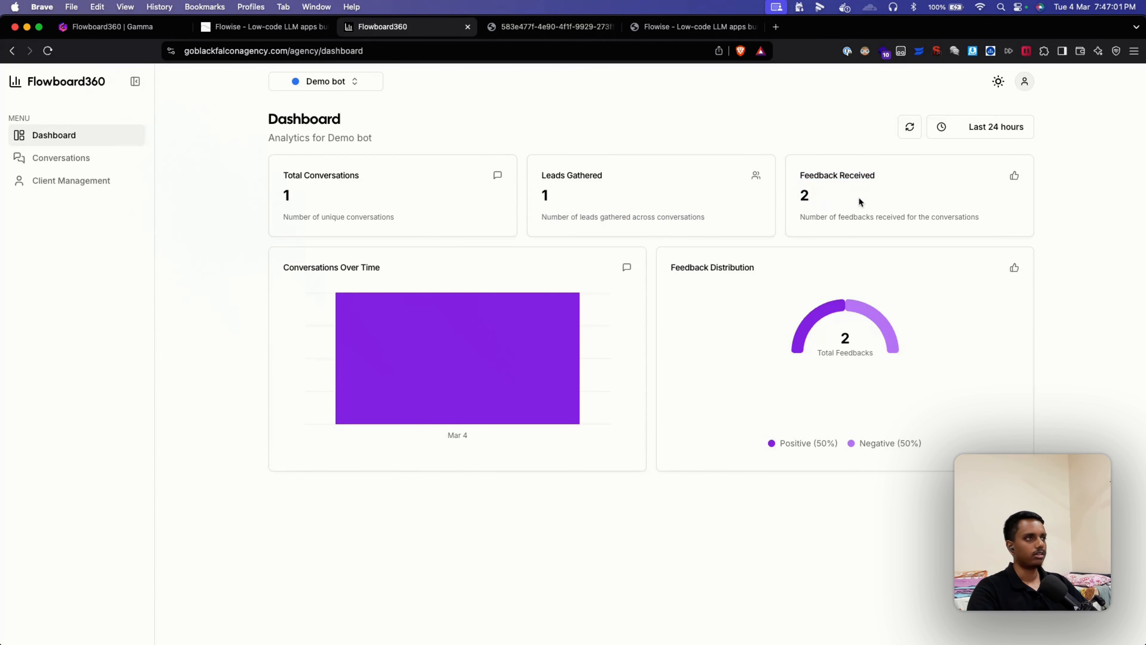
# Step: Review Demo bot's conversation, its collected lead details and the 'noce' and 'nope' feedback
pyautogui.click(94, 165)
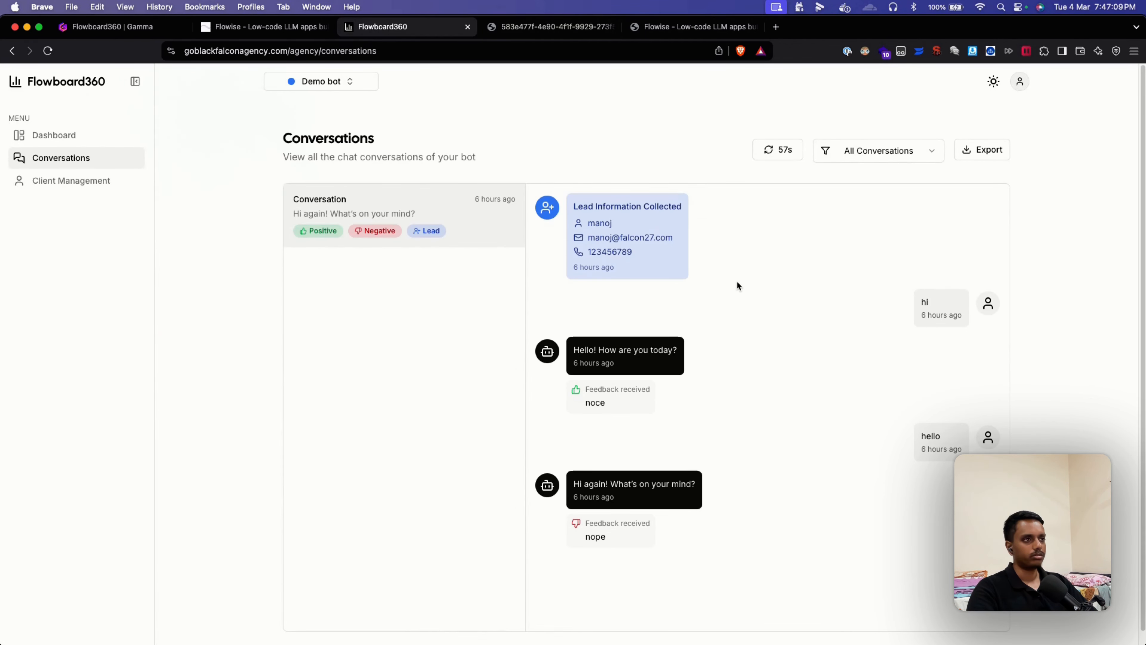
pyautogui.moveTo(373, 78); pyautogui.dragTo(574, 89)
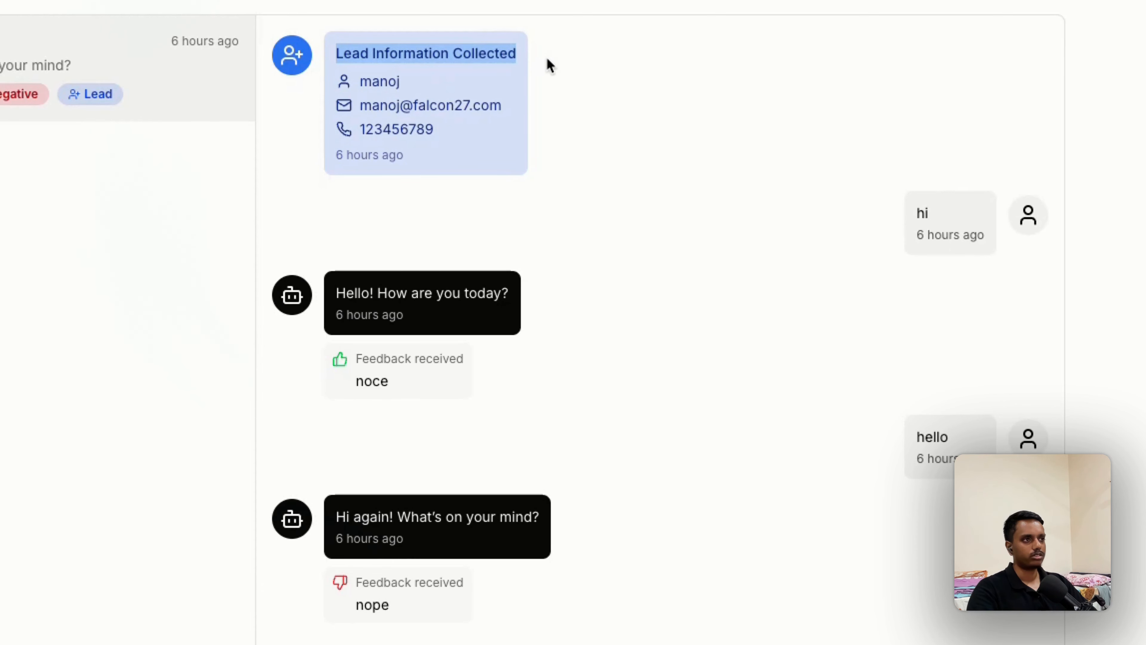
pyautogui.moveTo(356, 81); pyautogui.dragTo(469, 138)
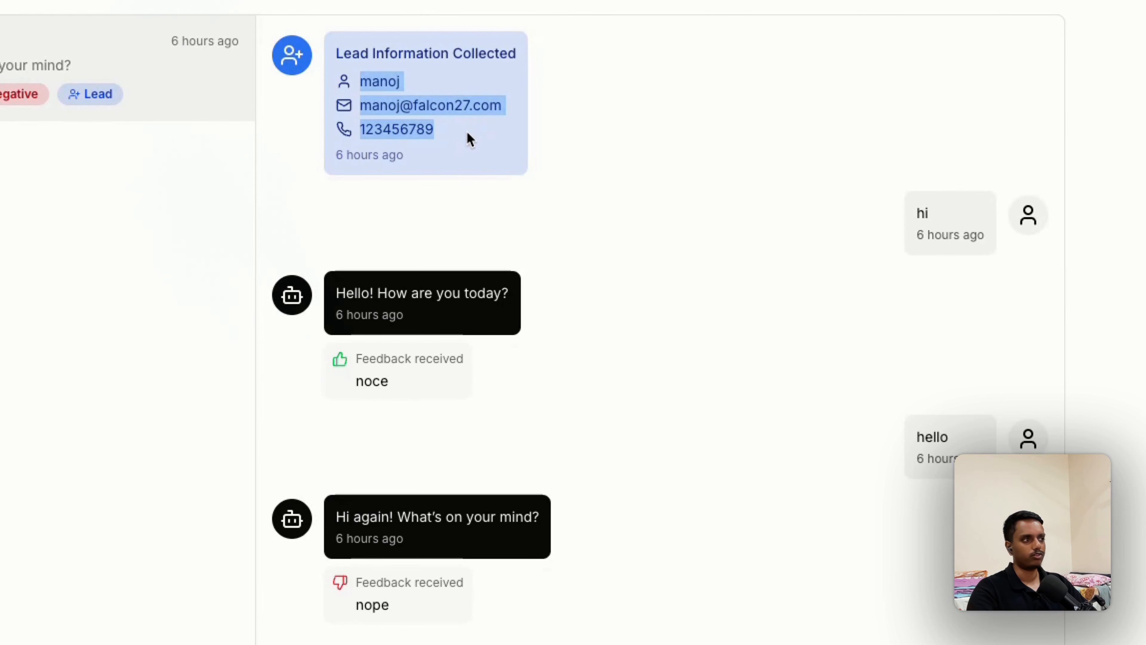
pyautogui.click(740, 213)
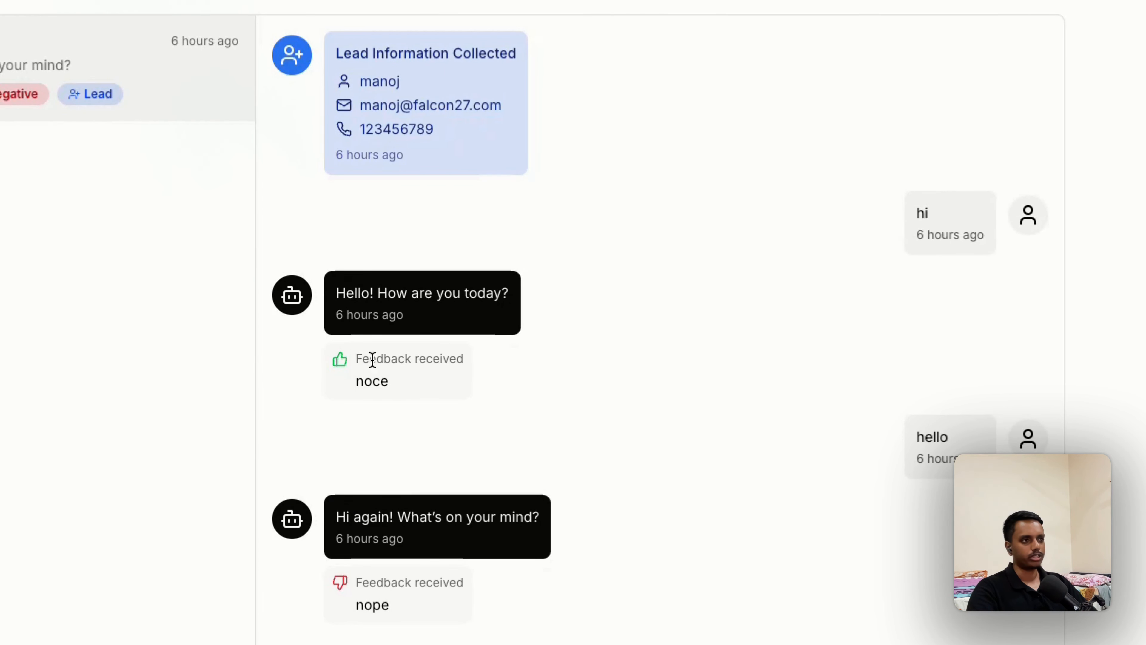
pyautogui.moveTo(355, 381); pyautogui.dragTo(392, 383)
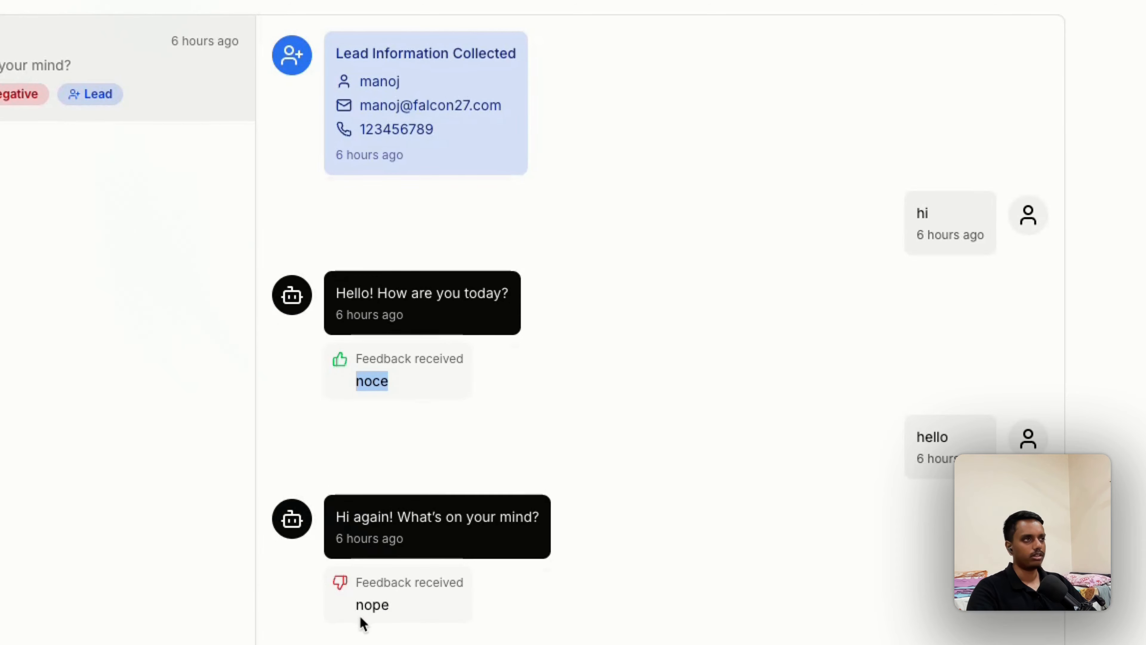
pyautogui.moveTo(355, 605); pyautogui.dragTo(430, 607)
pyautogui.click(615, 598)
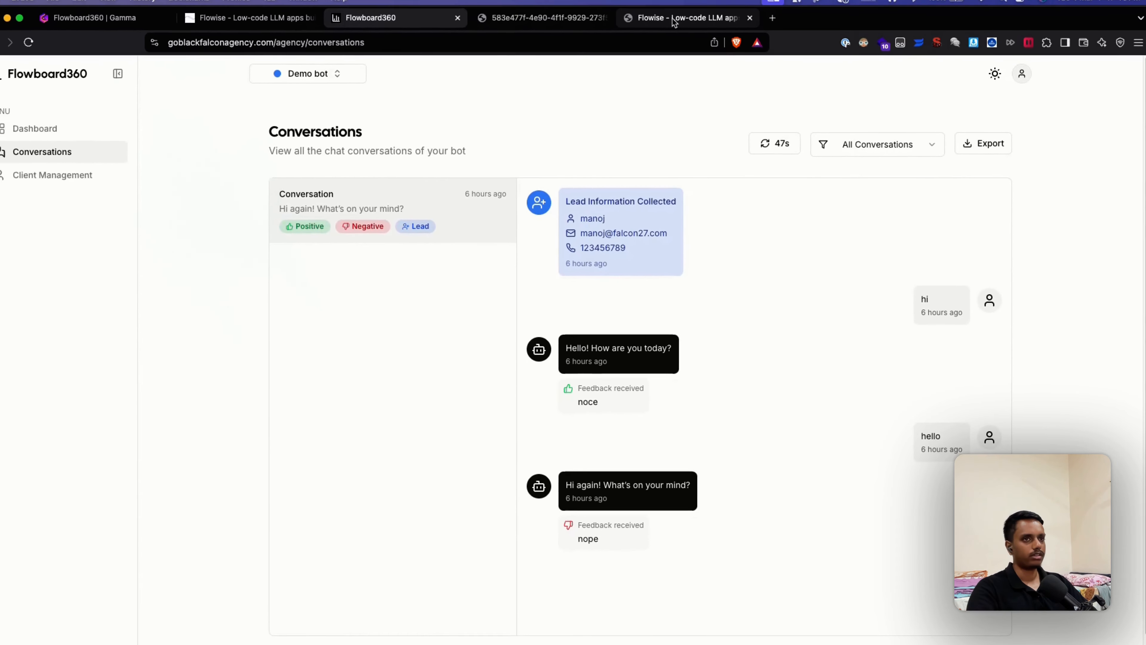
# Step: Ask the Flowise chatbot 'tell me a joke', then return to Flowboard360's Conversations page
pyautogui.click(686, 26)
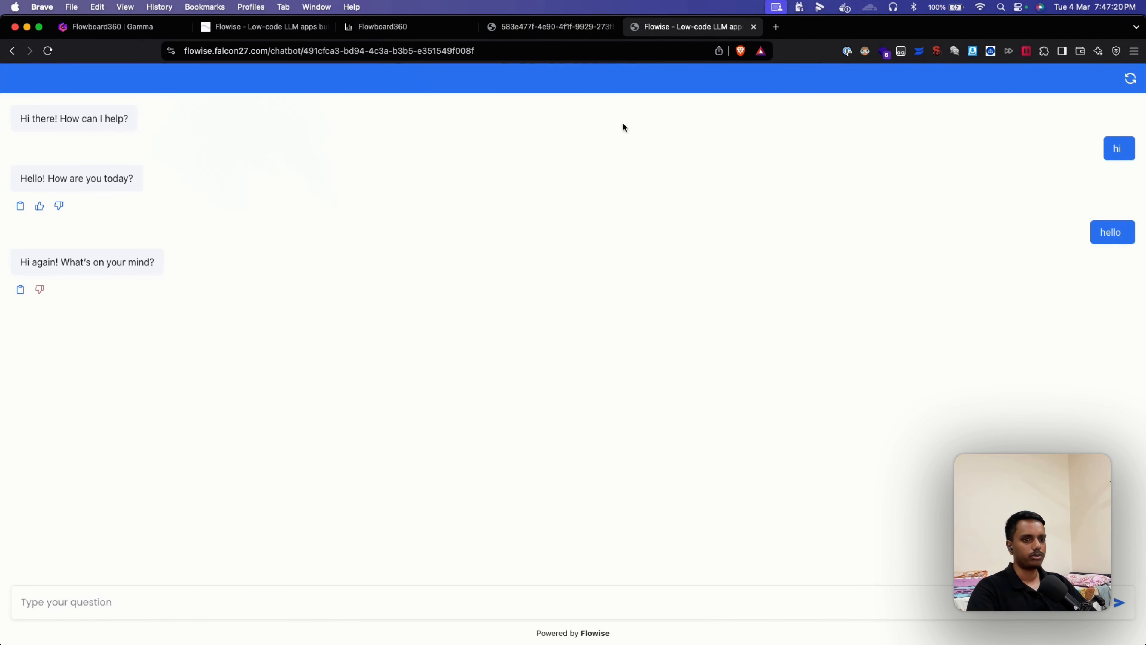
pyautogui.click(89, 601)
pyautogui.write('tell')
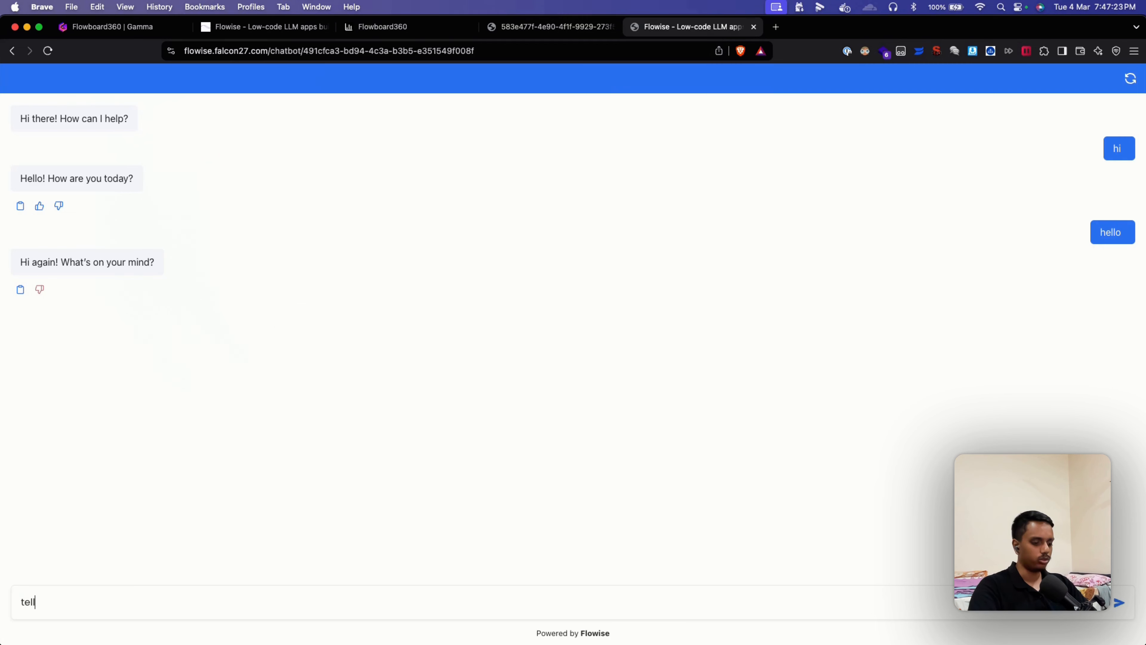
pyautogui.write(' me a joke')
pyautogui.press('Return')
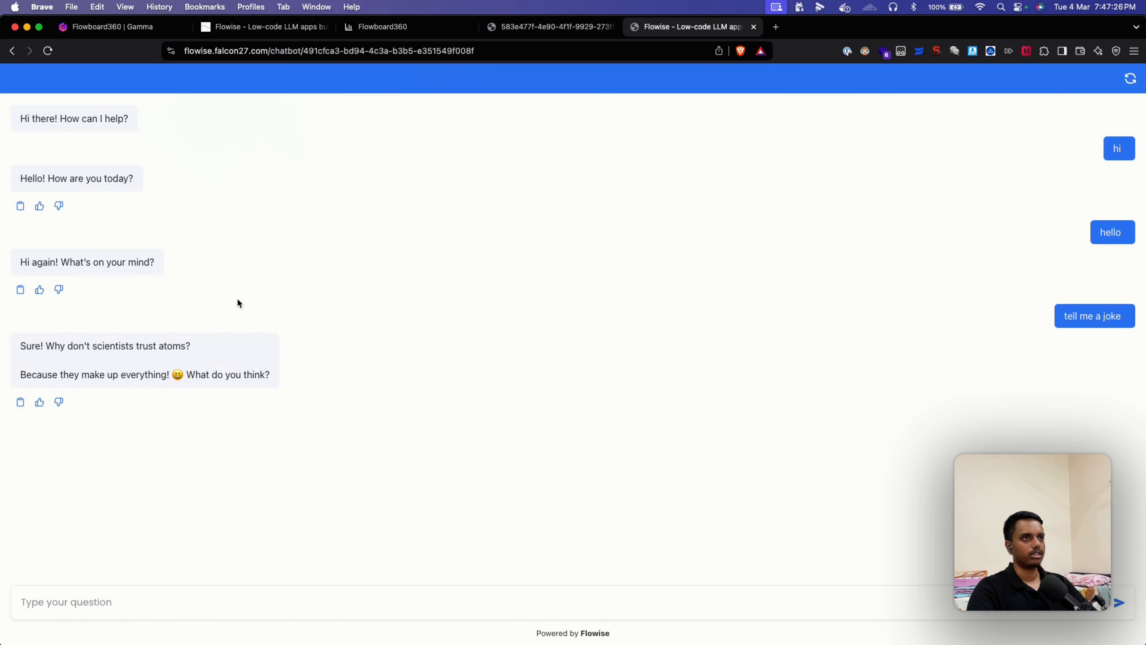
pyautogui.click(381, 30)
pyautogui.scroll(-1, 762, 176)
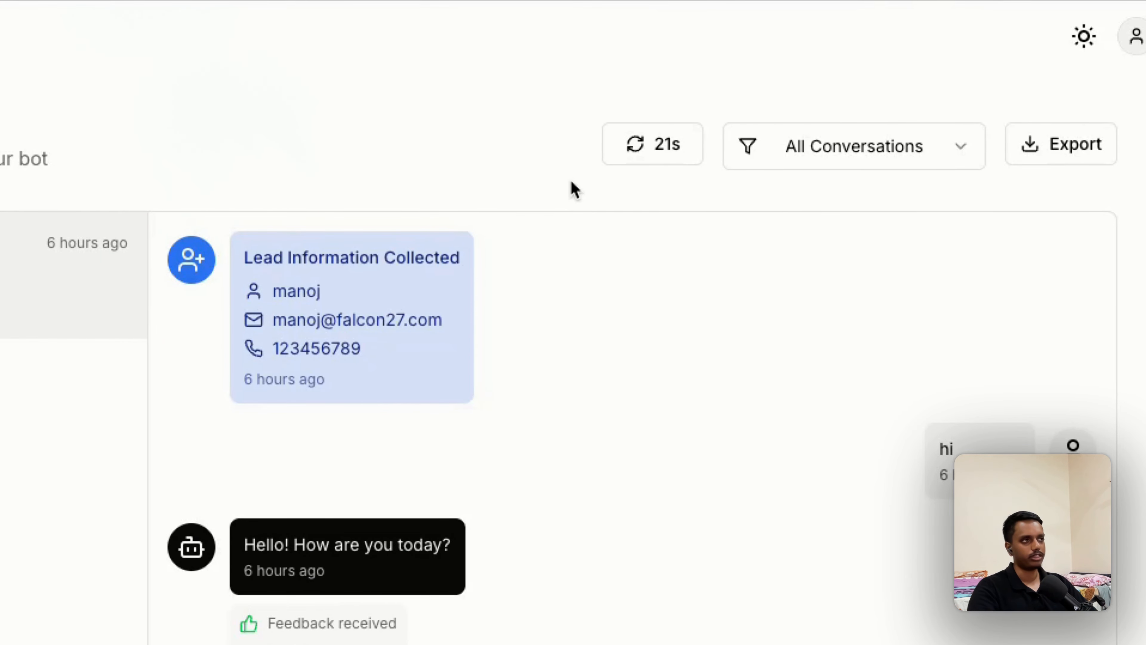
# Step: Refresh the conversation to confirm the 'tell me a joke' message and atoms joke reply appear
pyautogui.click(636, 144)
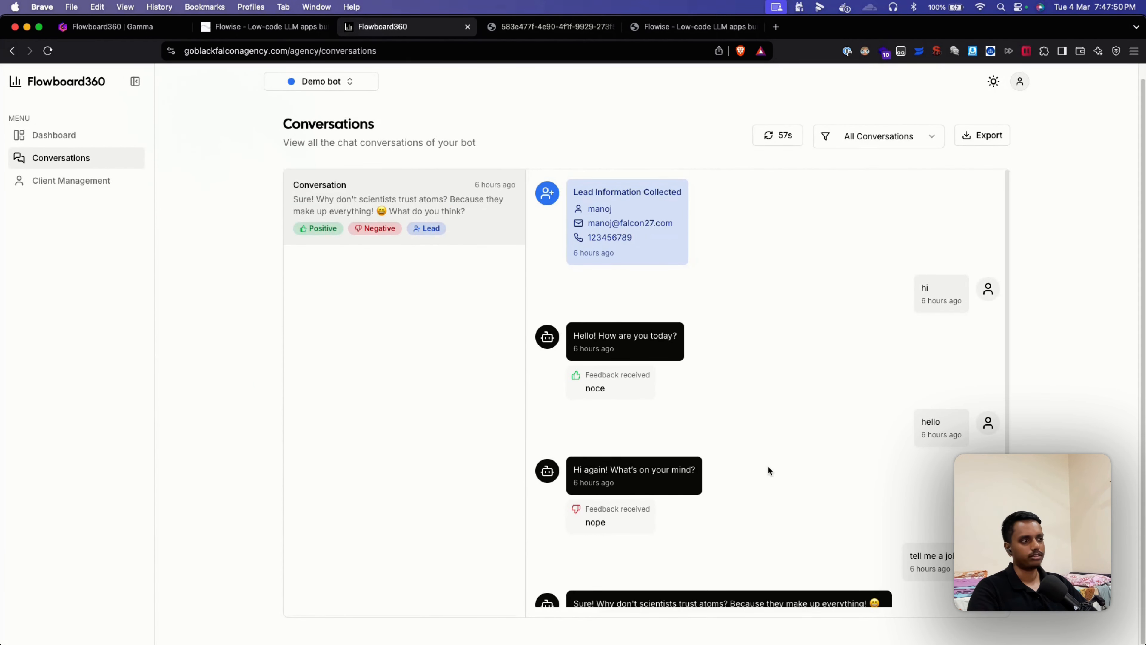
pyautogui.scroll(-3, 768, 465)
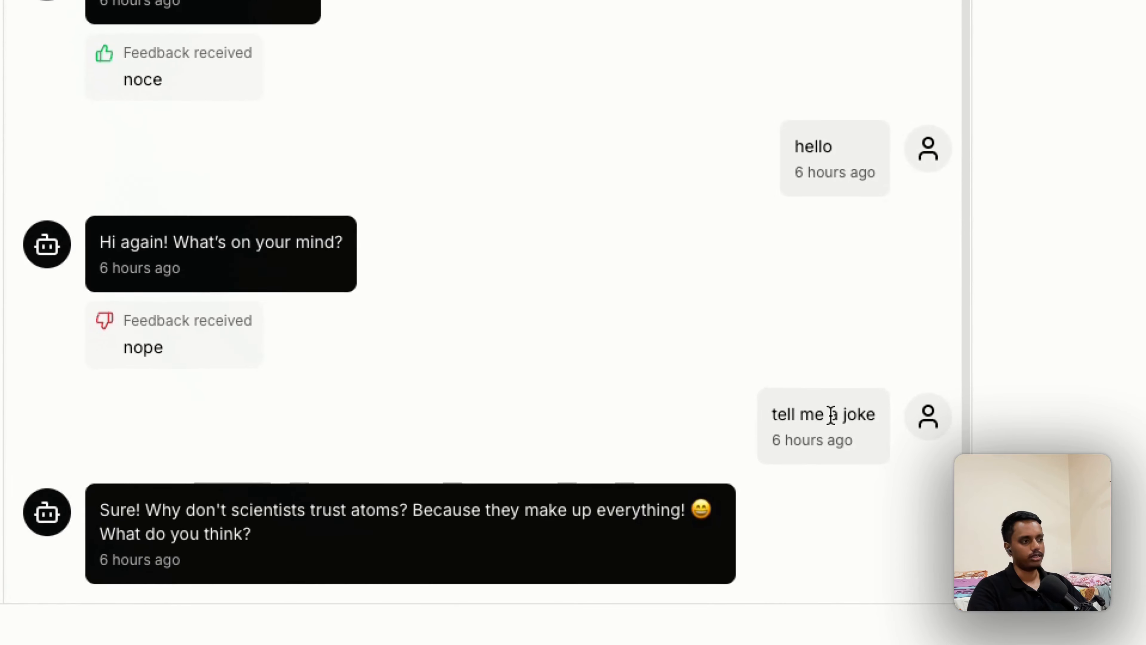
pyautogui.moveTo(762, 419); pyautogui.dragTo(887, 417)
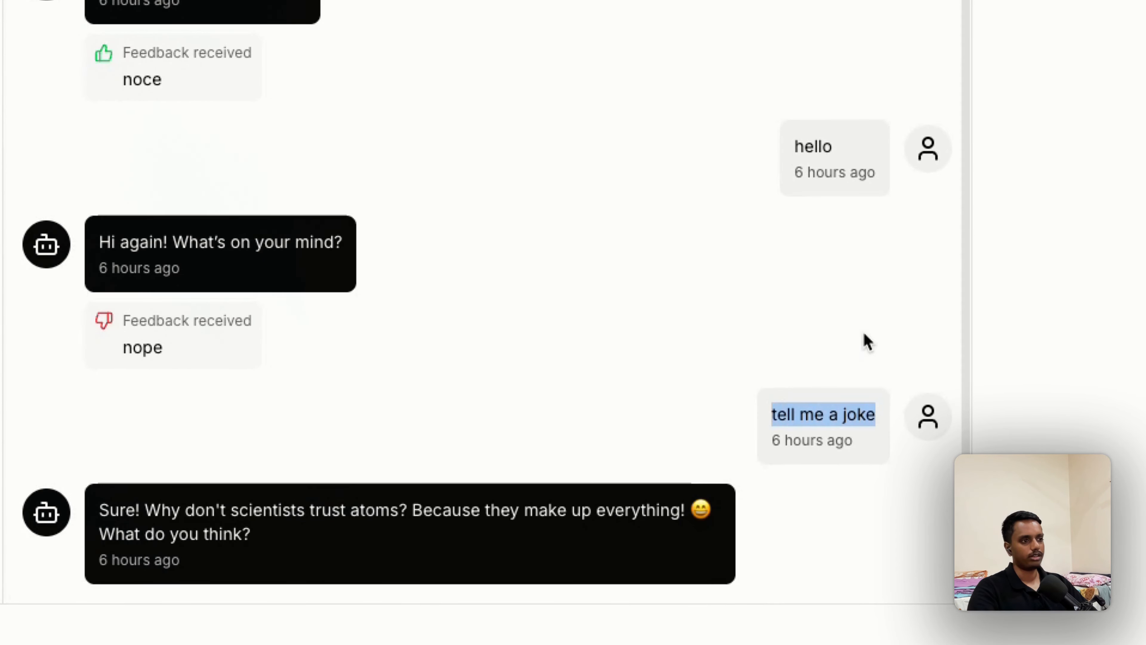
pyautogui.click(867, 342)
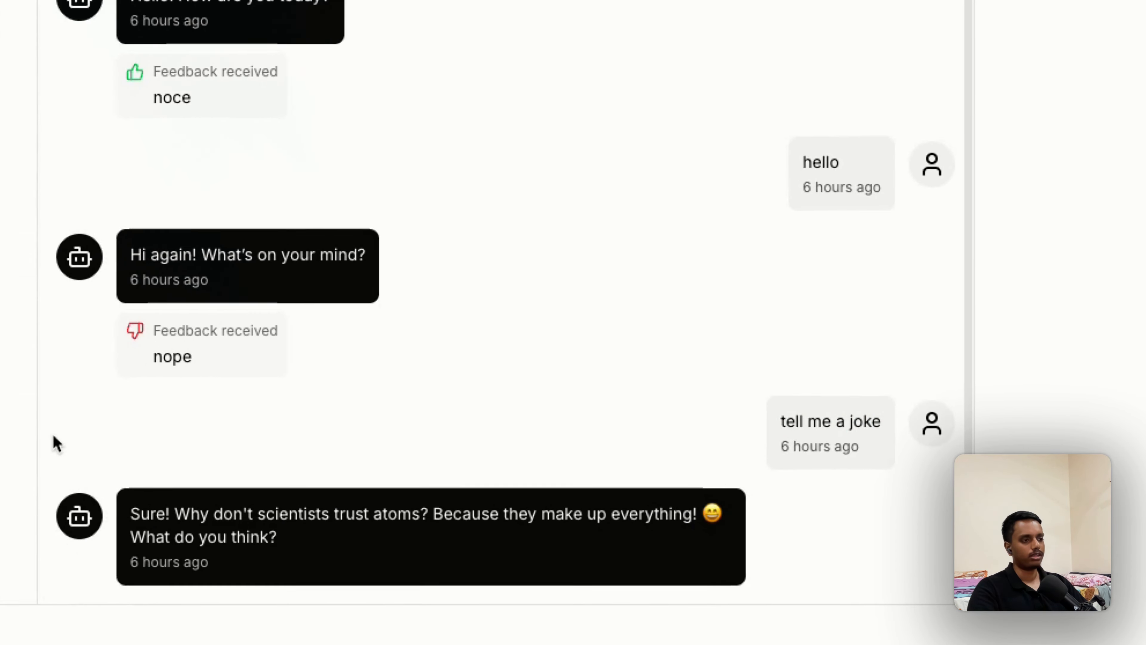
pyautogui.scroll(1, 825, 424)
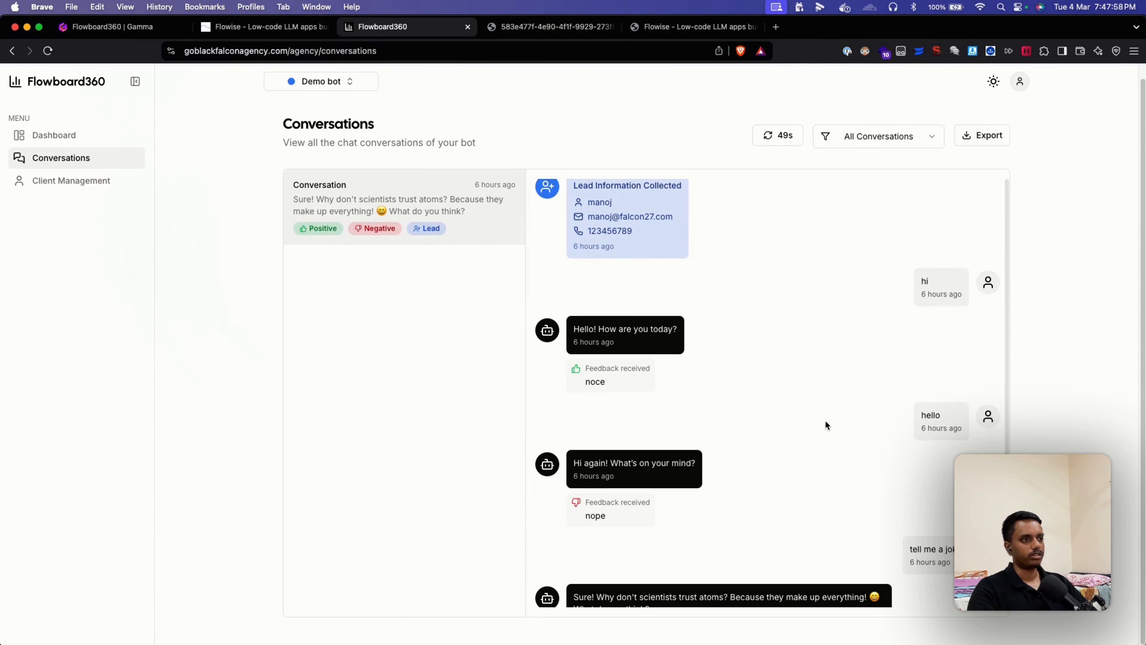
pyautogui.scroll(-1, 826, 423)
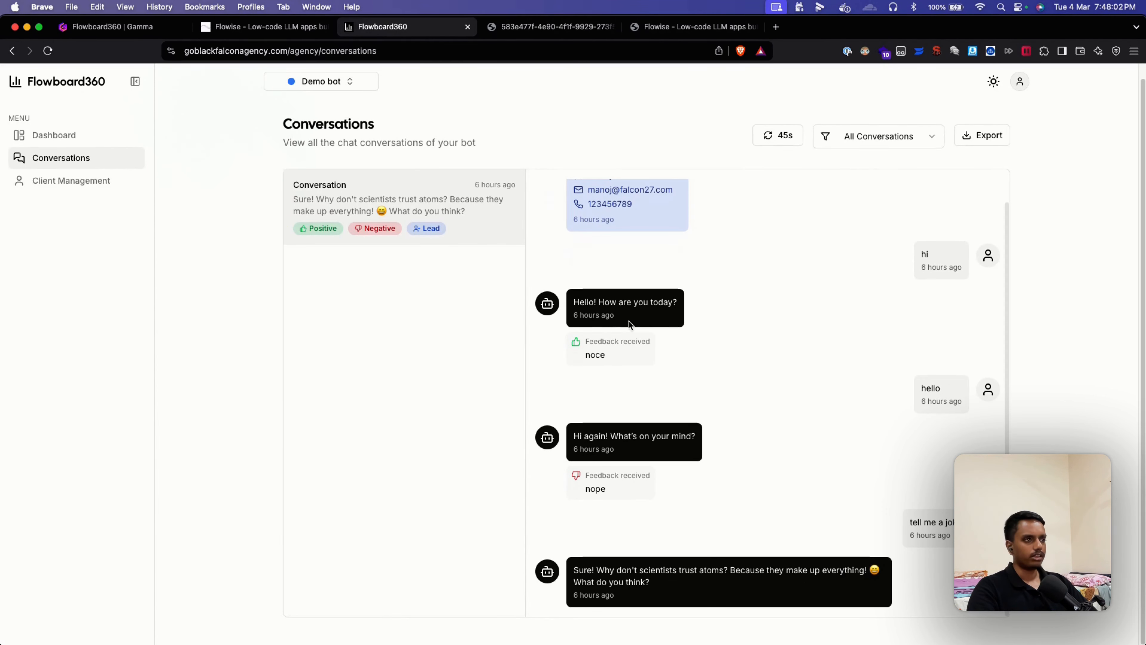
pyautogui.scroll(2, 632, 325)
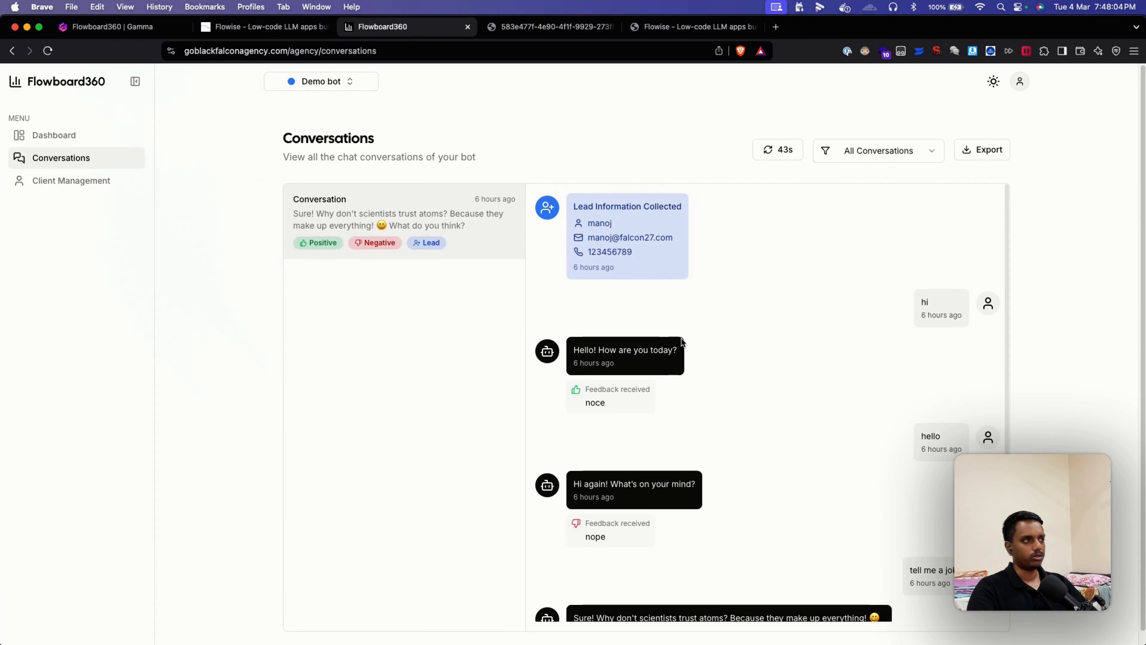
pyautogui.click(981, 151)
pyautogui.click(1058, 155)
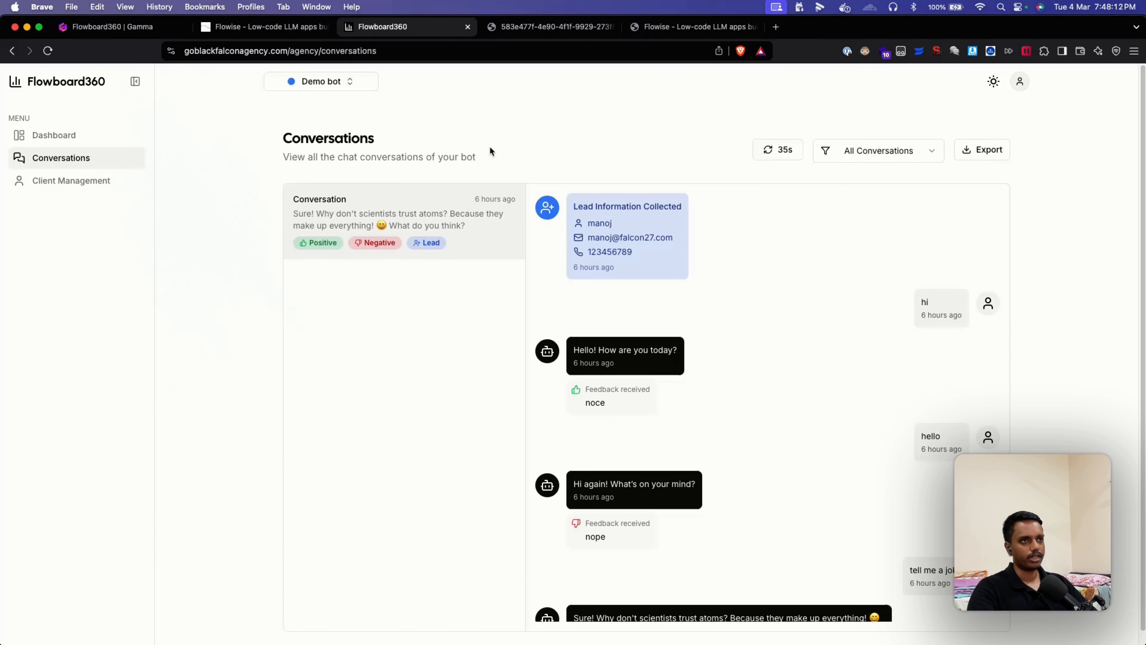
# Step: Open Demo bot's empty Client Management list and start adding a client
pyautogui.click(86, 187)
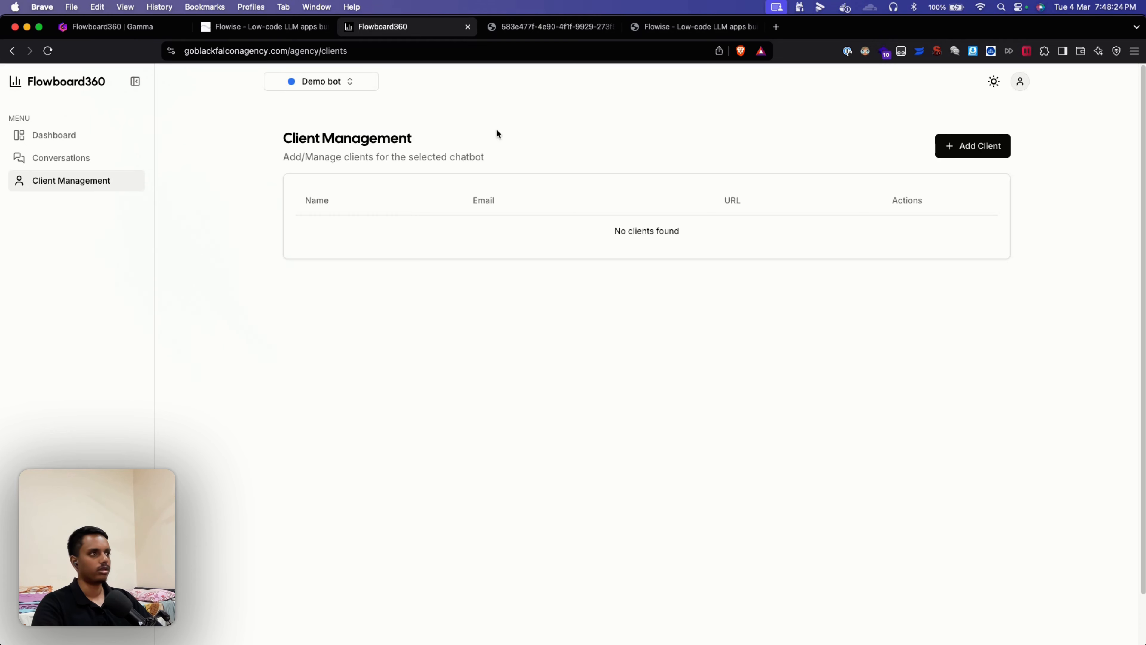
pyautogui.click(973, 151)
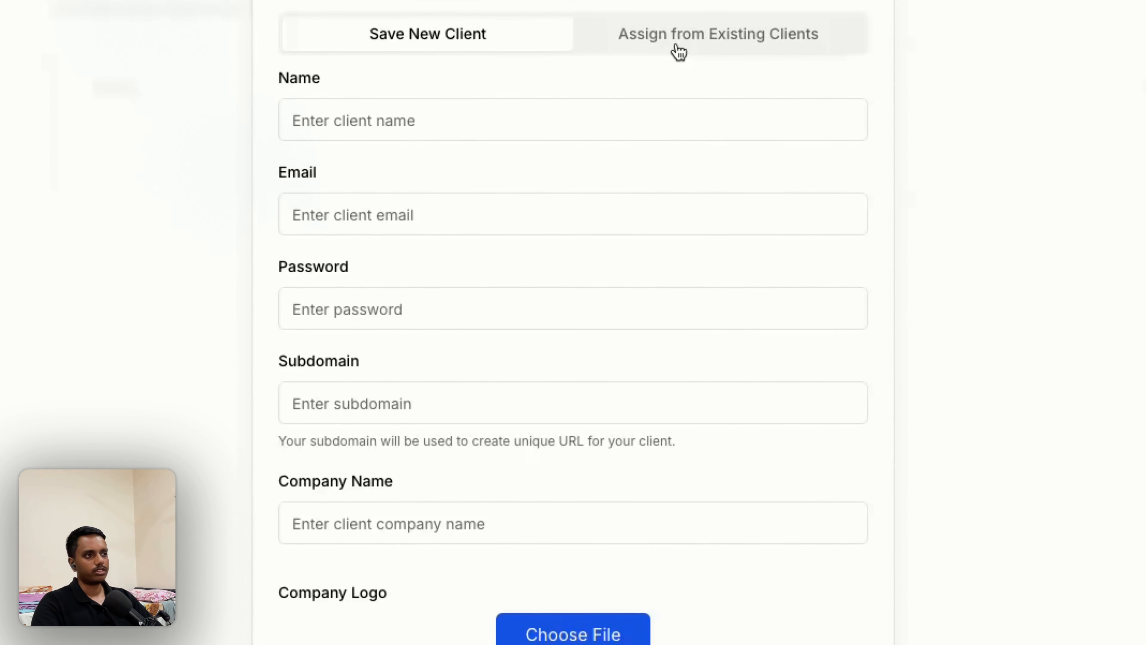
# Step: Assign two already existing clients to Demo bot
pyautogui.click(678, 50)
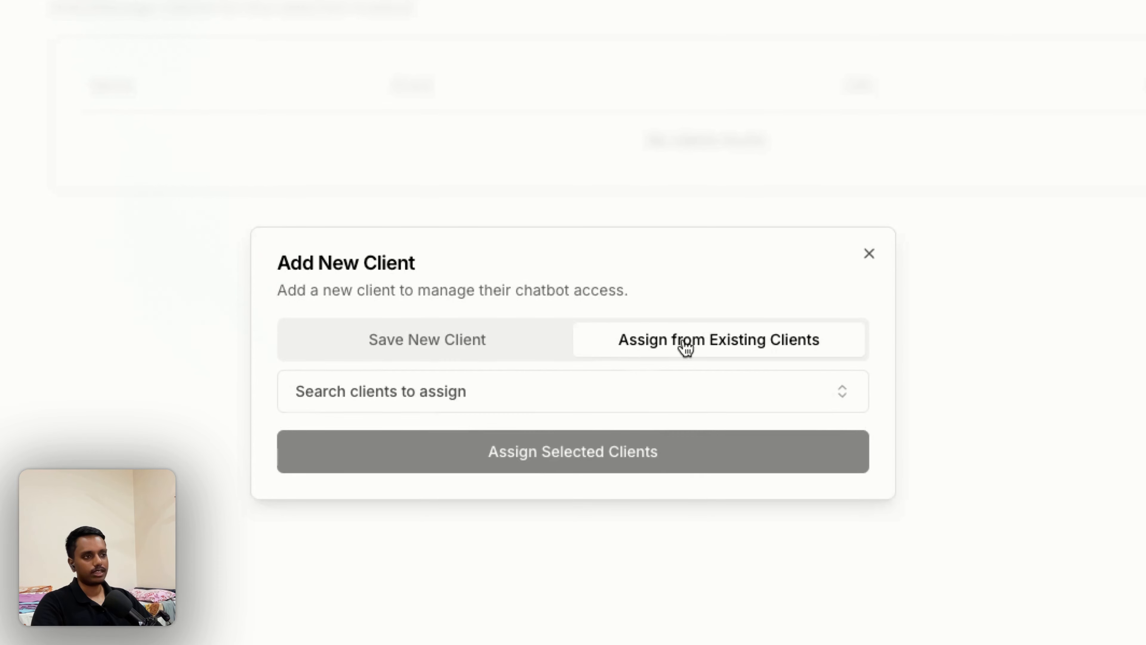
pyautogui.click(542, 402)
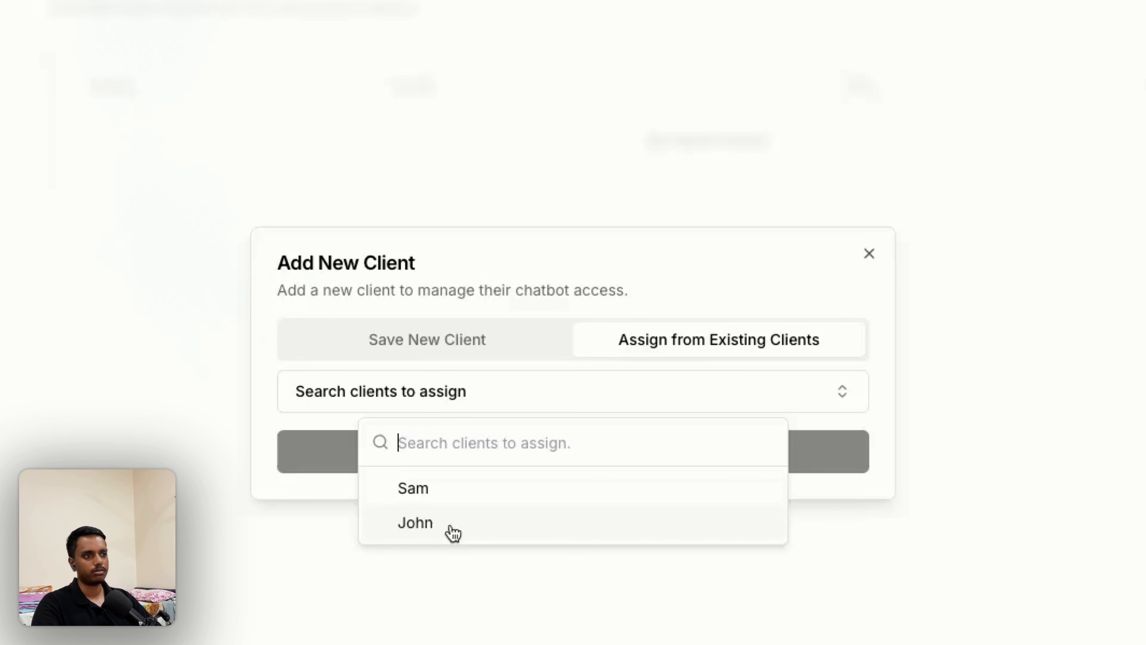
pyautogui.click(460, 487)
pyautogui.click(438, 515)
pyautogui.click(808, 431)
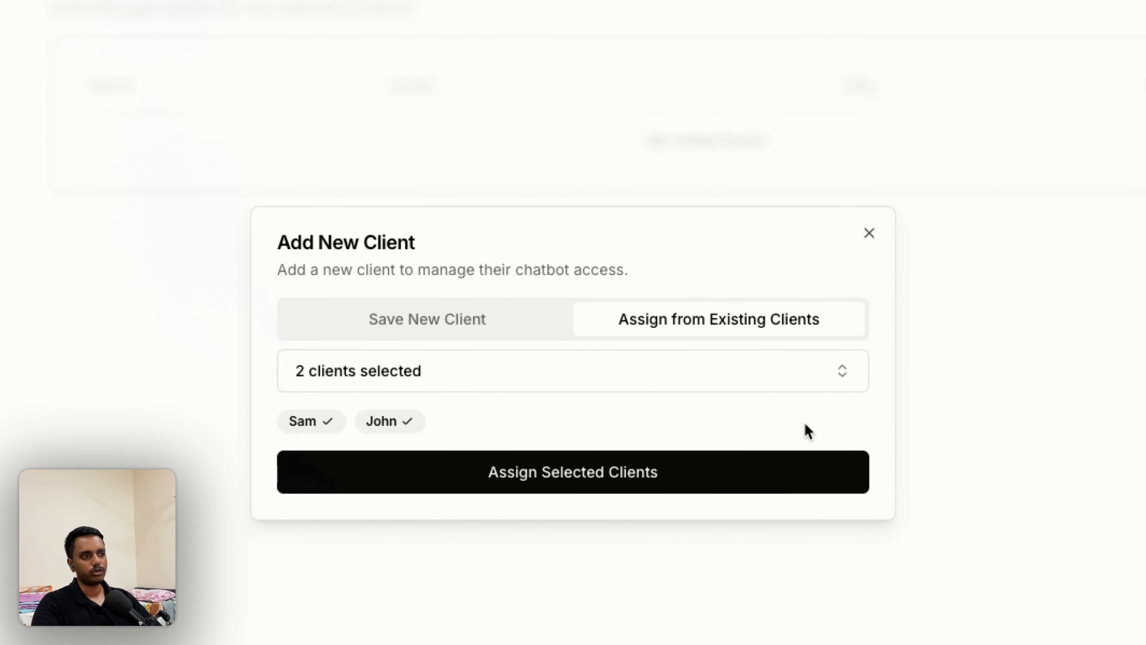
pyautogui.click(519, 480)
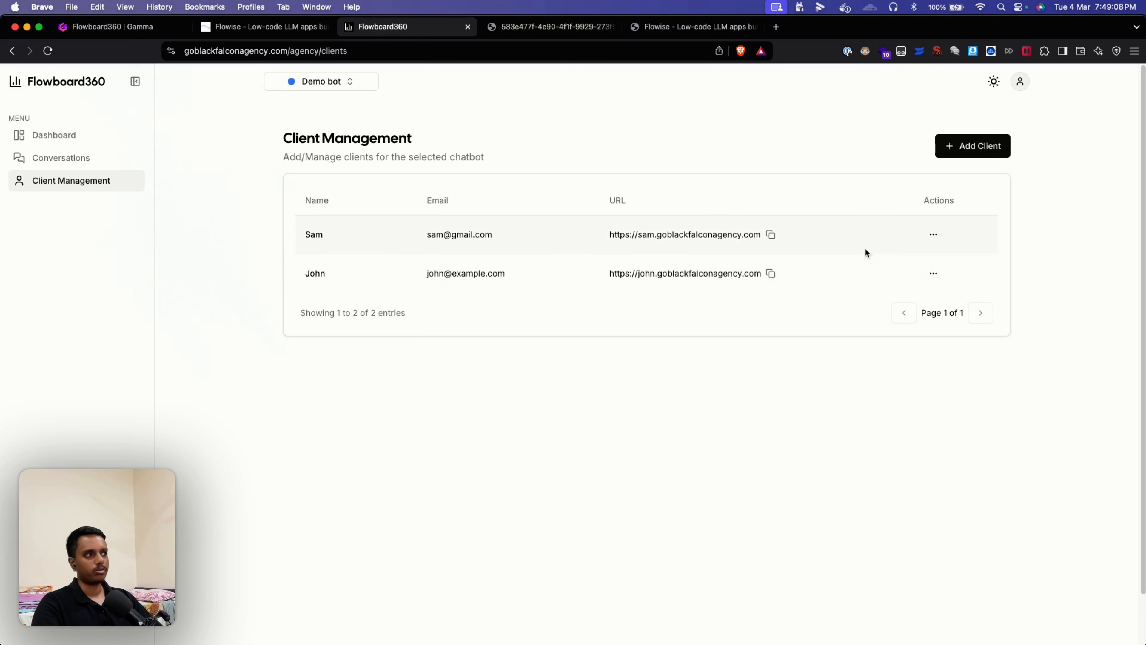
# Step: Enter the new client's name, e-mail, password and subdomain in the Add New Client form
pyautogui.click(975, 146)
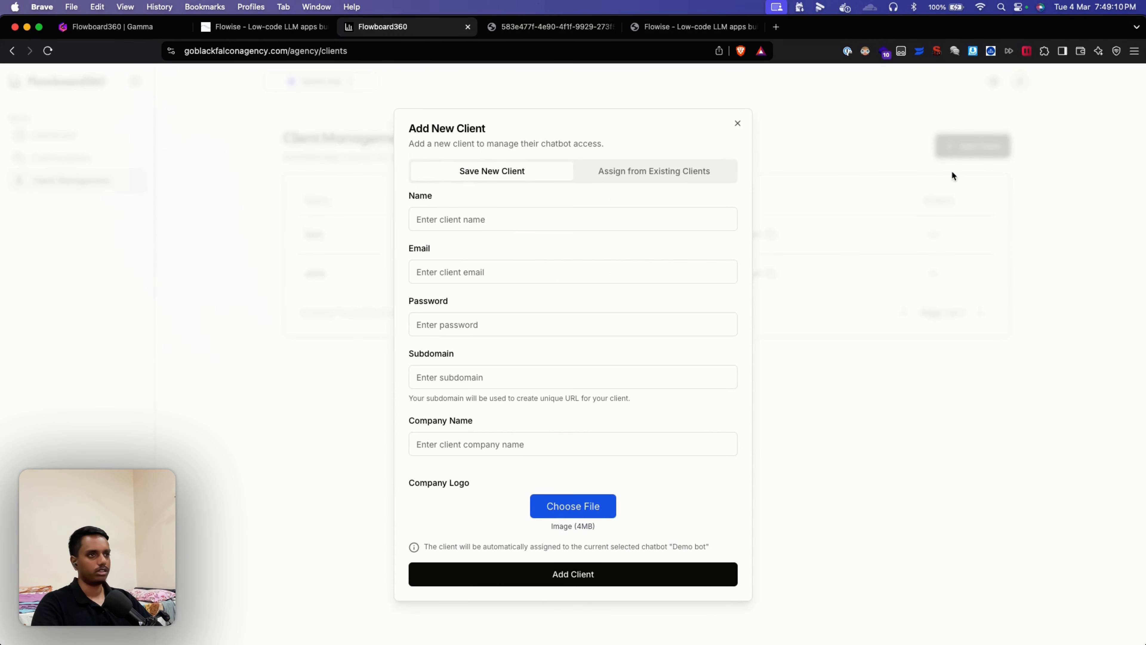
pyautogui.click(497, 218)
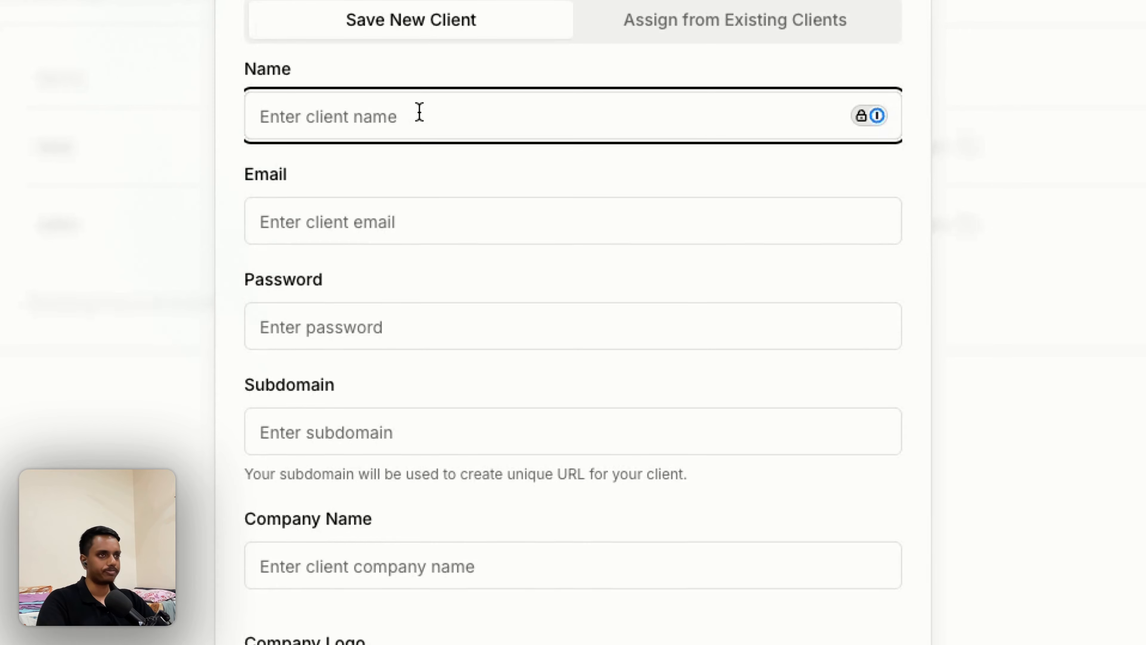
pyautogui.write('Jimmy')
pyautogui.press('Tab')
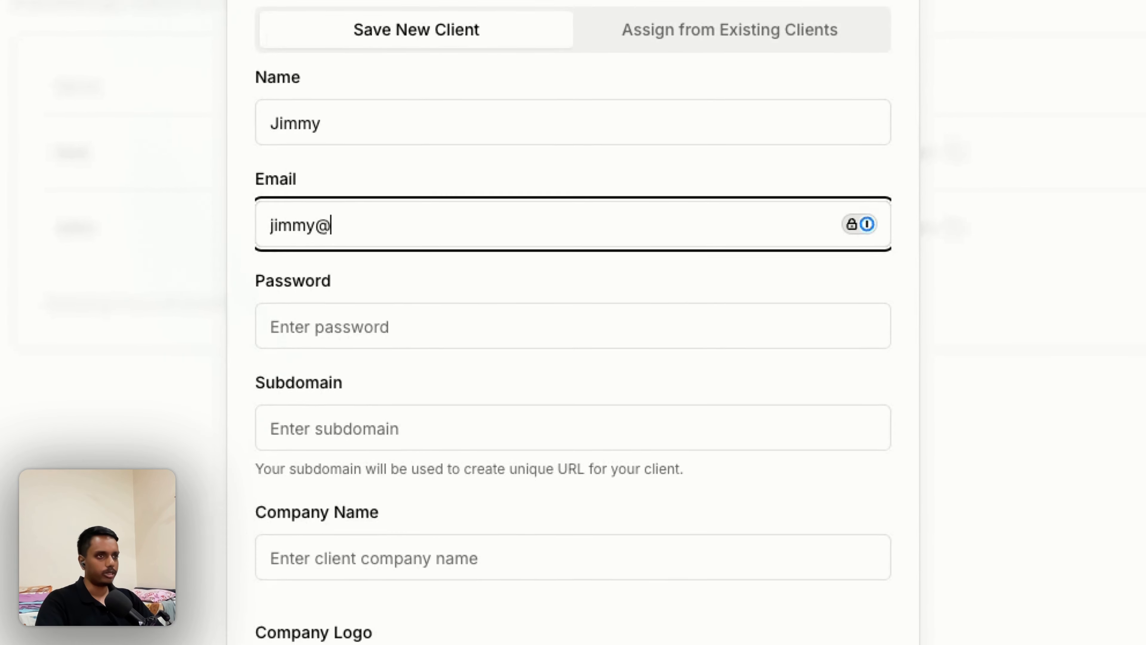
pyautogui.press('Tab')
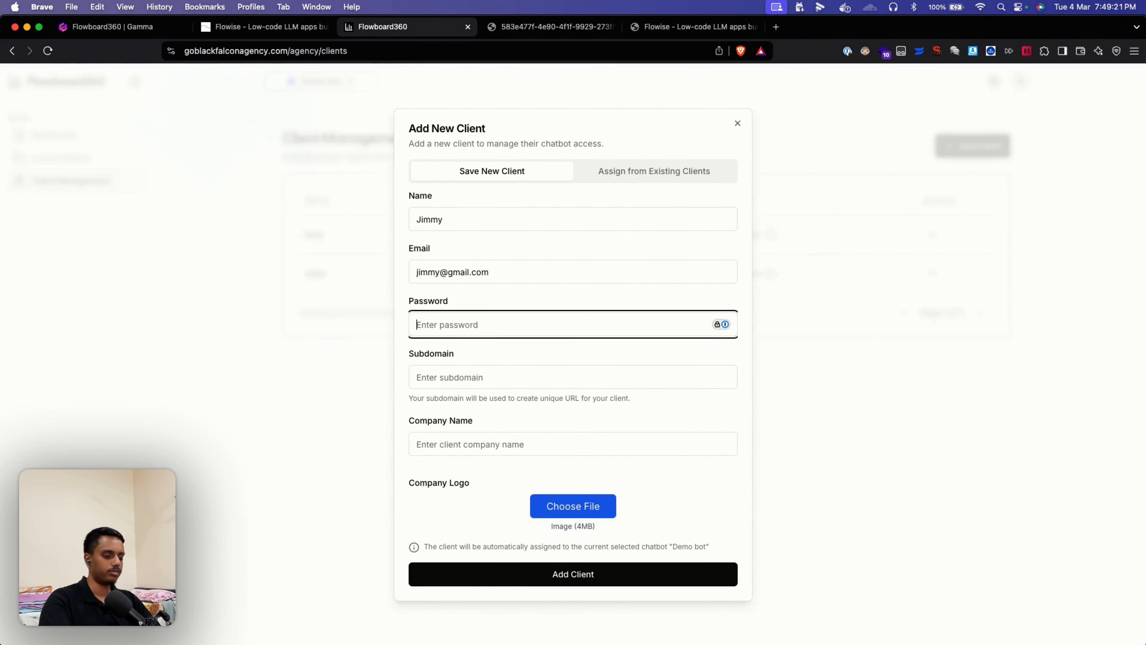
pyautogui.write('••••')
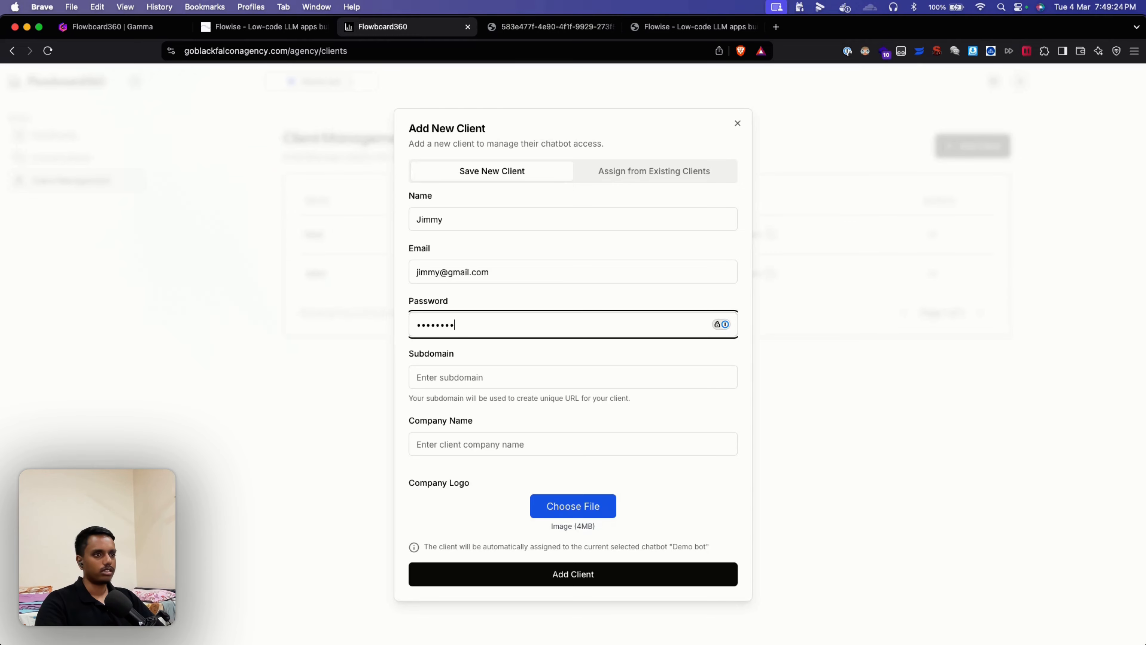
pyautogui.click(451, 369)
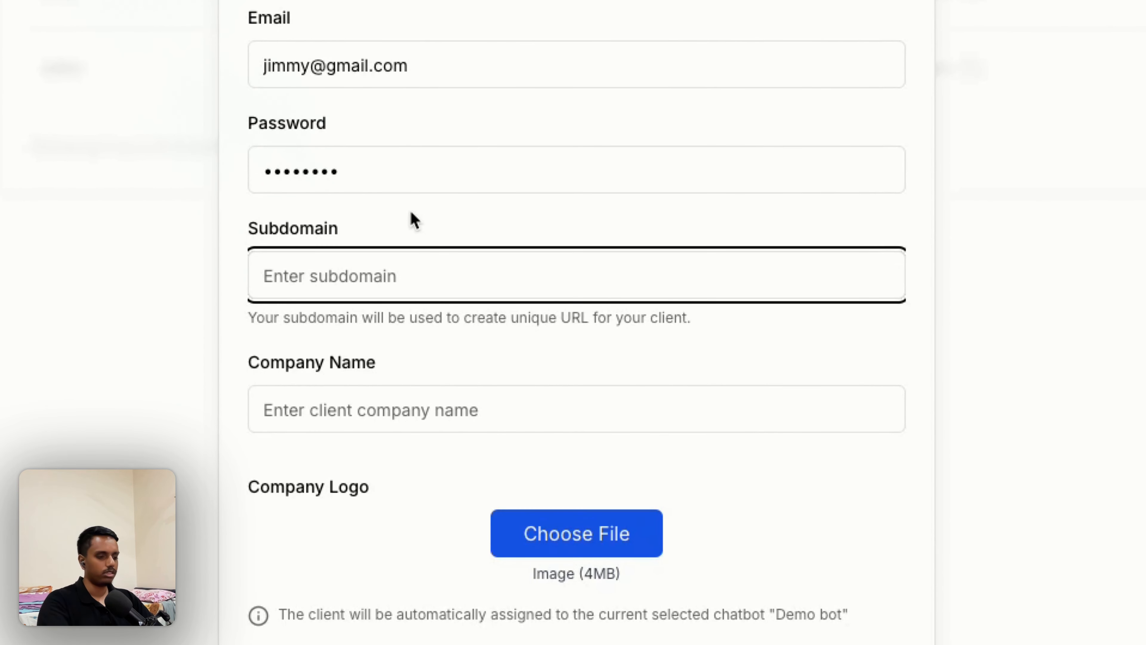
pyautogui.write('jimmy')
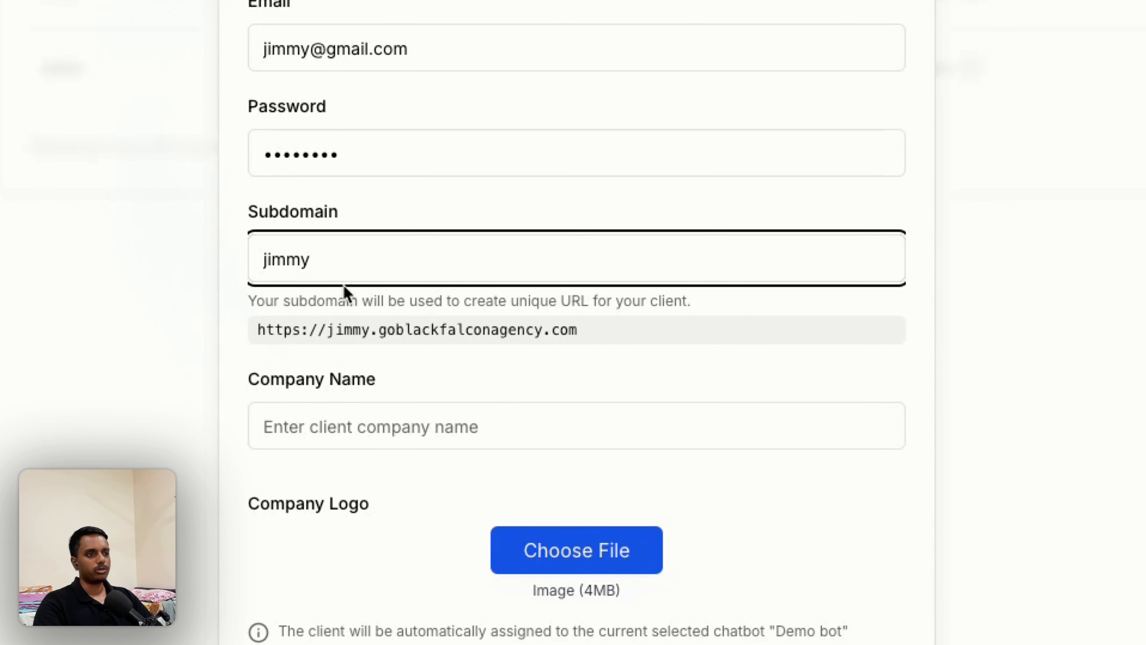
# Step: Check the generated client URL preview and enter the client's company name
pyautogui.moveTo(578, 330); pyautogui.dragTo(244, 333)
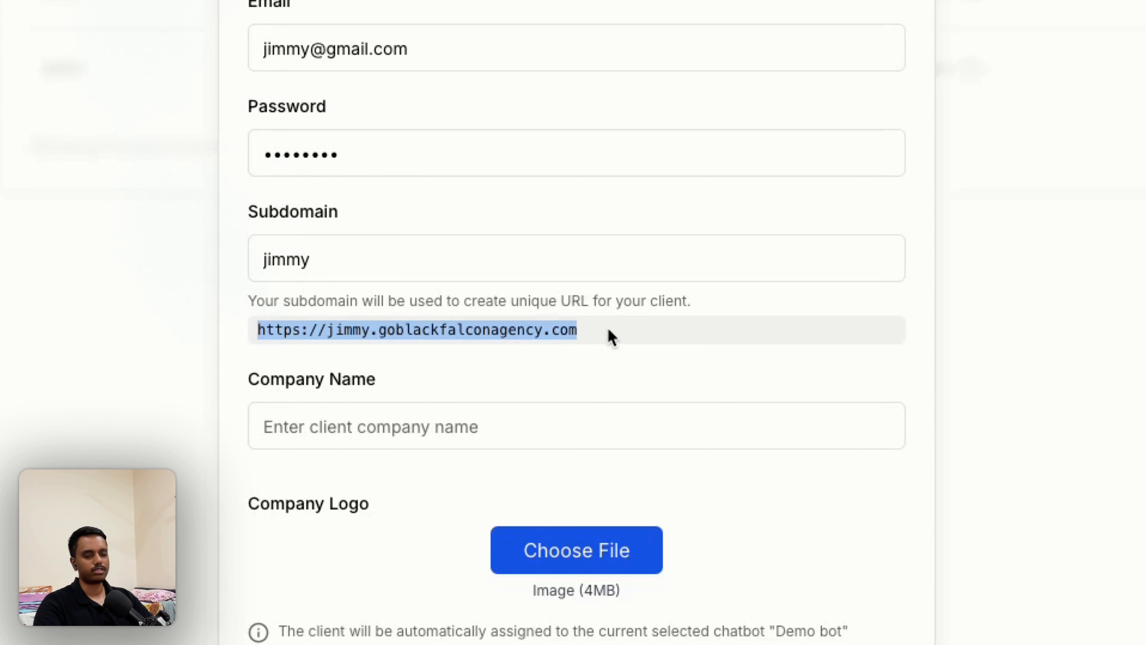
pyautogui.click(607, 335)
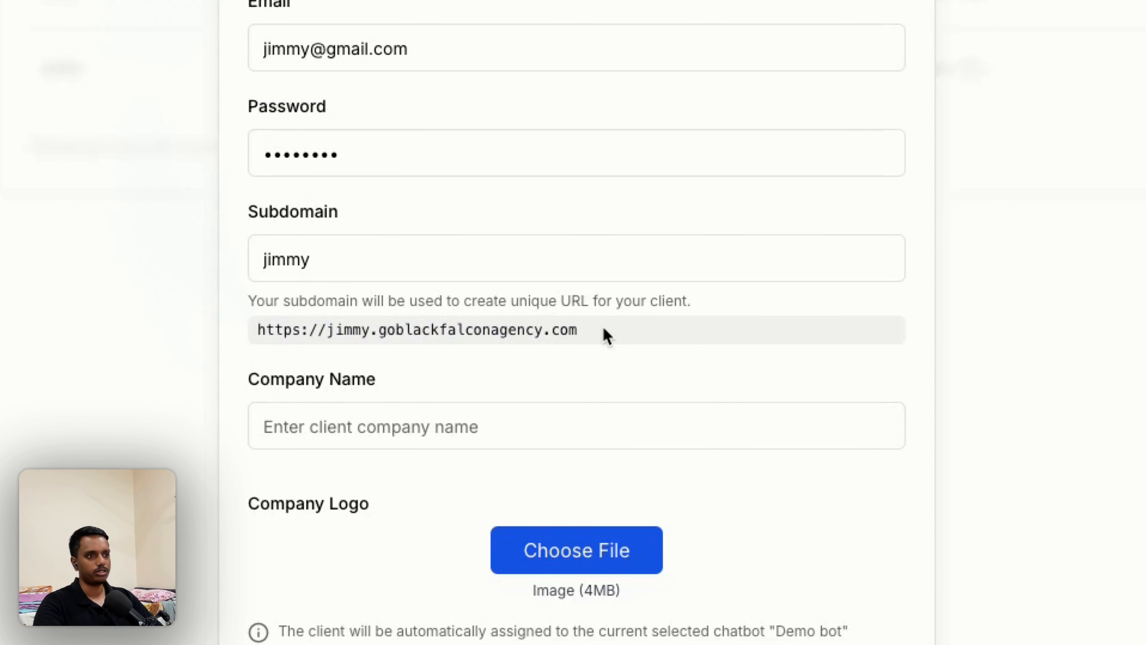
pyautogui.moveTo(599, 333); pyautogui.dragTo(259, 323)
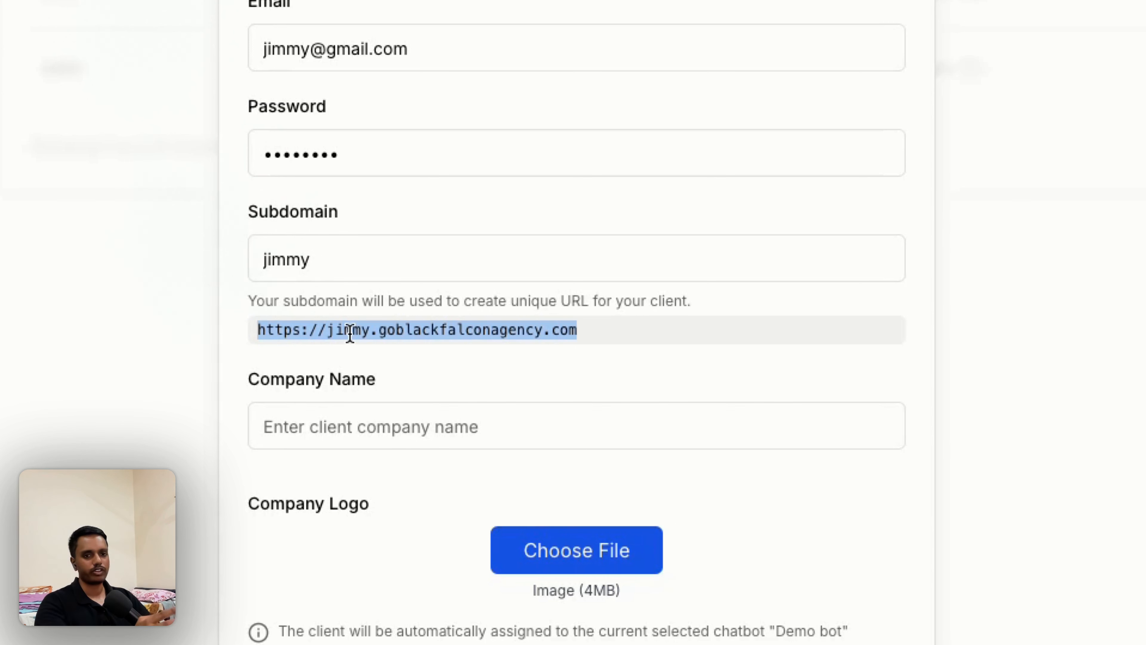
pyautogui.click(648, 341)
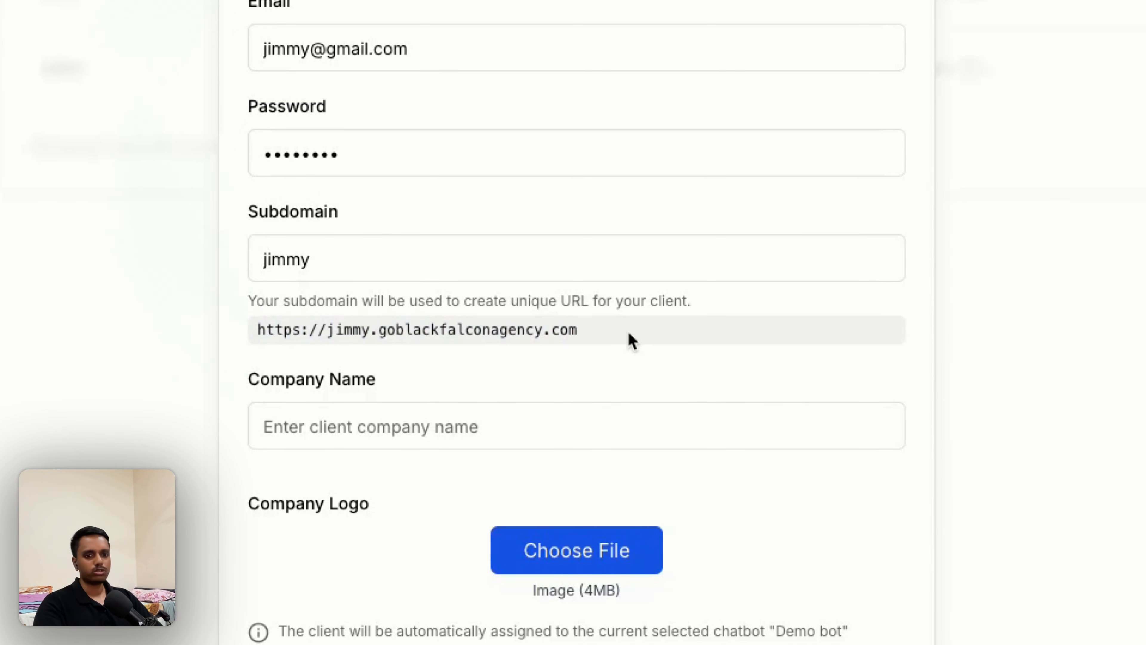
pyautogui.click(423, 442)
pyautogui.write('Jim')
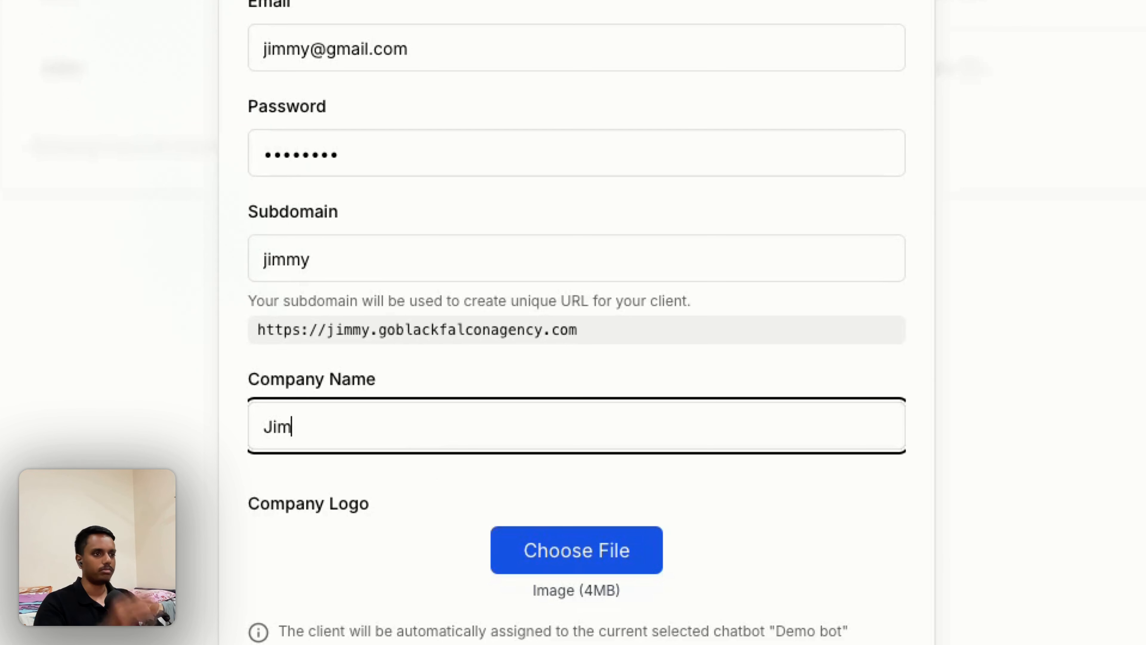
pyautogui.write('my')
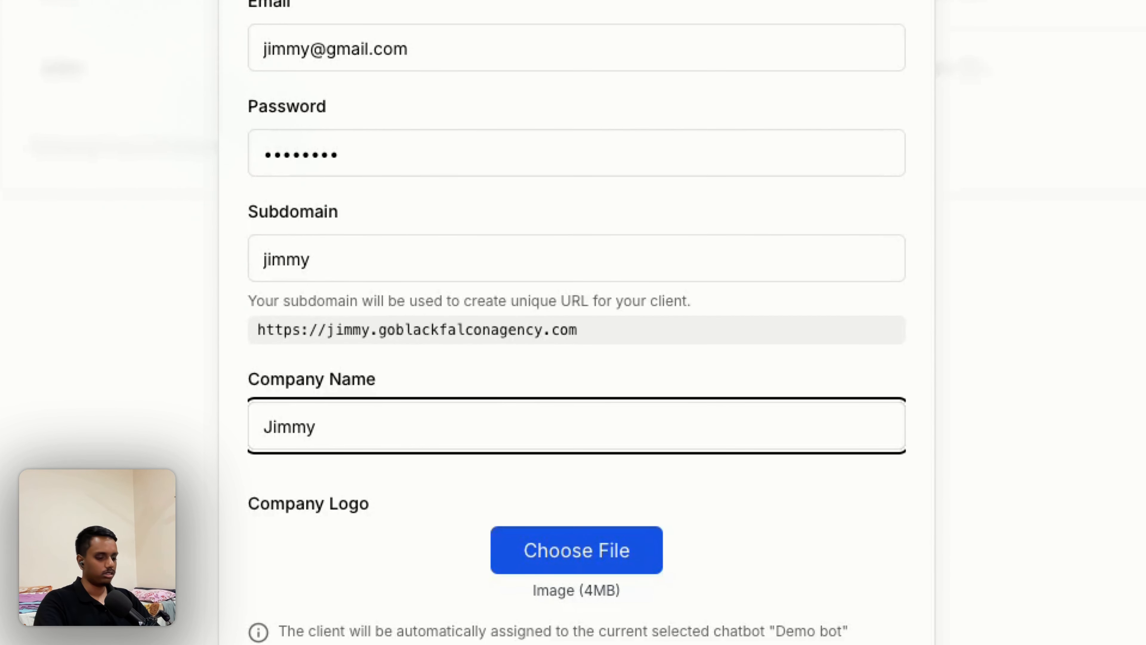
pyautogui.write("'s company")
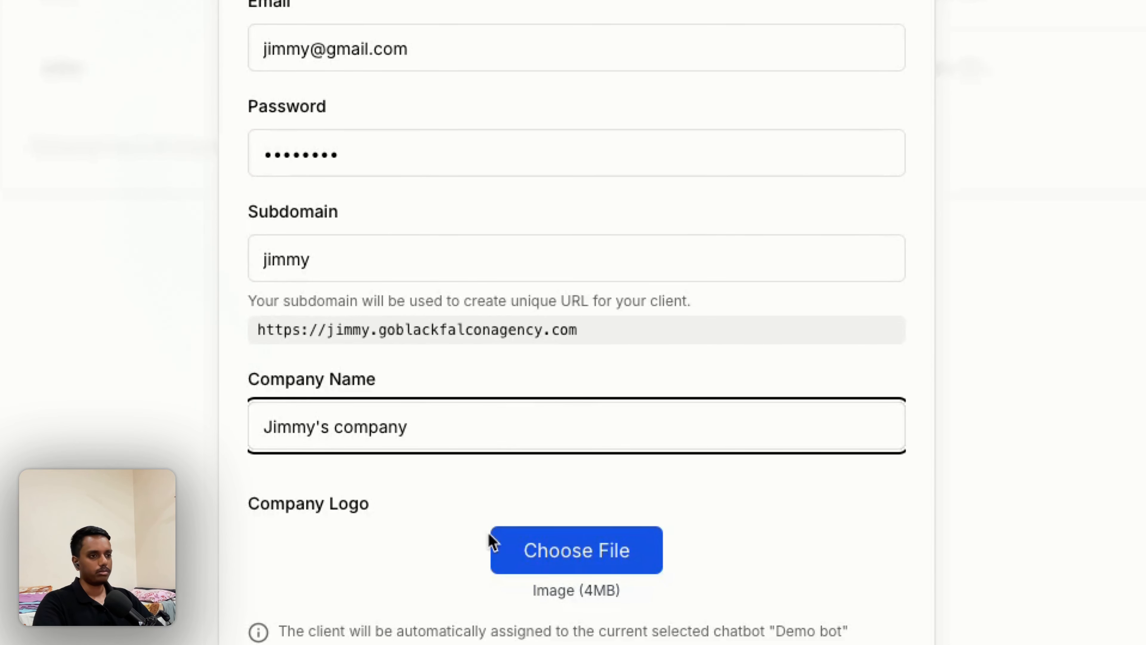
pyautogui.click(564, 566)
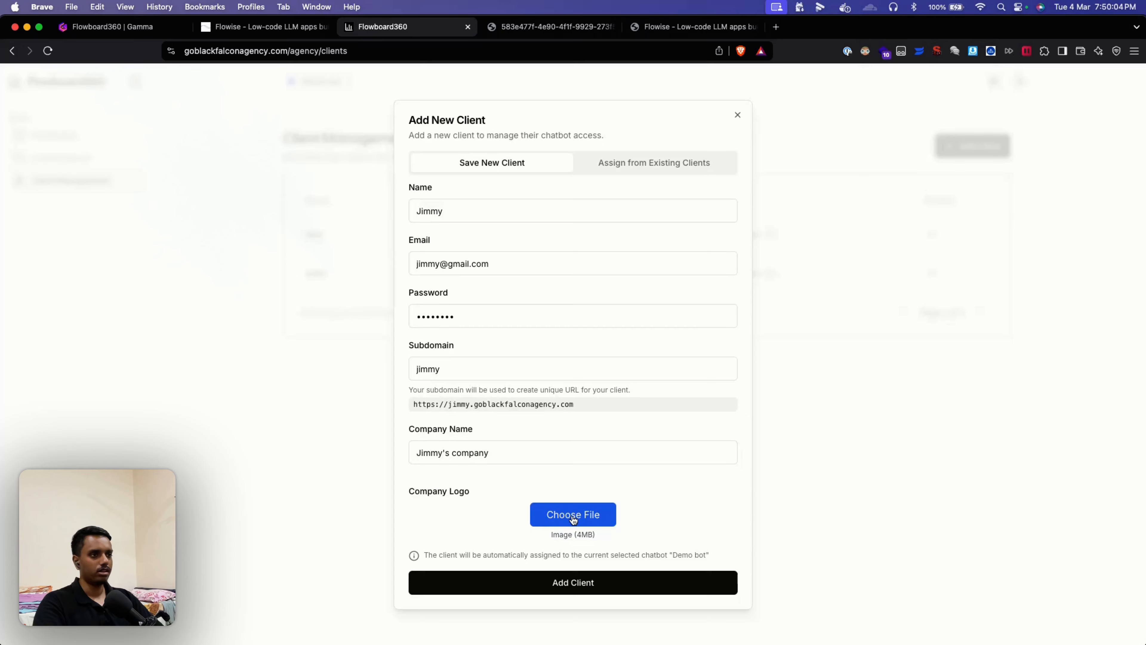
# Step: Upload the stock vector jpg as the company logo and save the new client
pyautogui.click(573, 519)
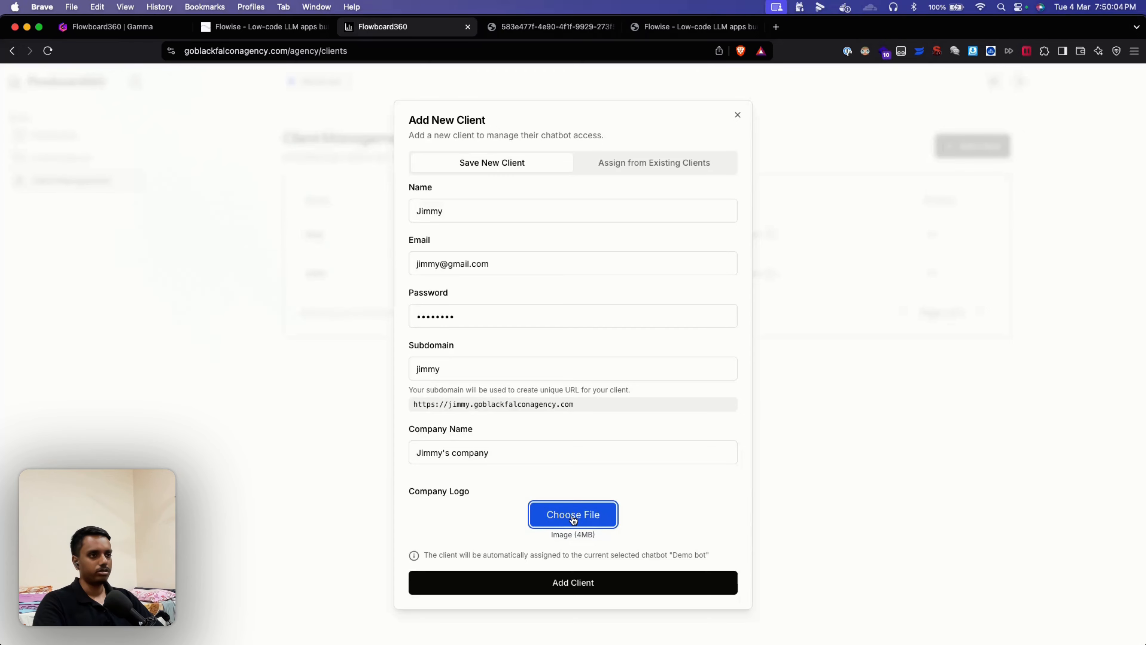
pyautogui.scroll(-5, 499, 386)
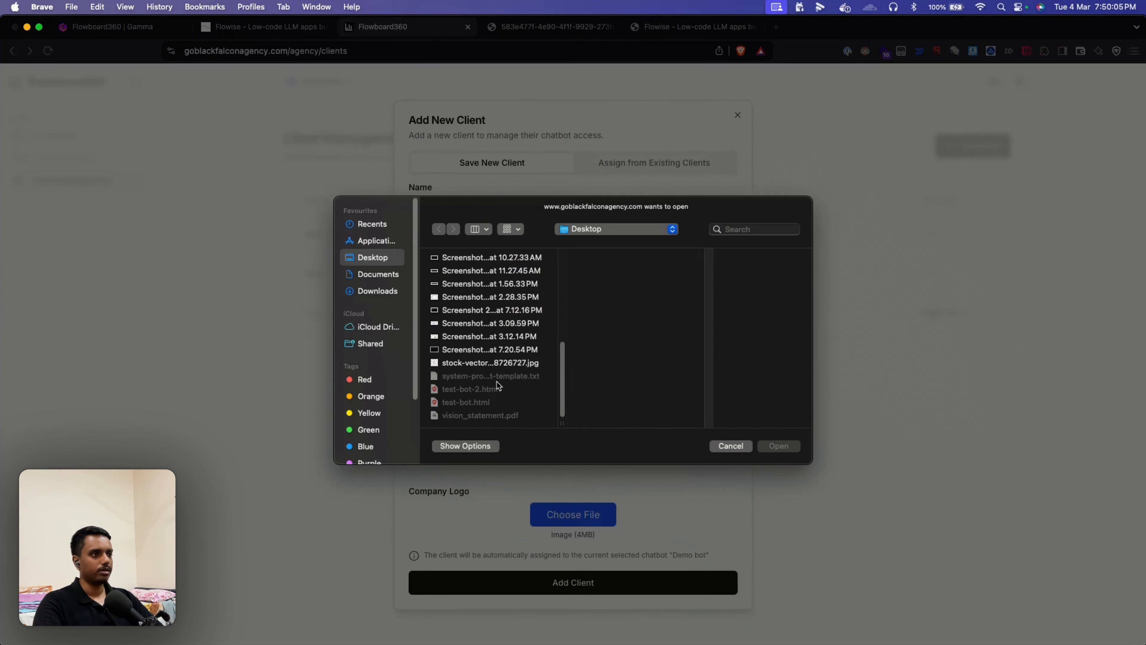
pyautogui.click(485, 364)
pyautogui.click(777, 445)
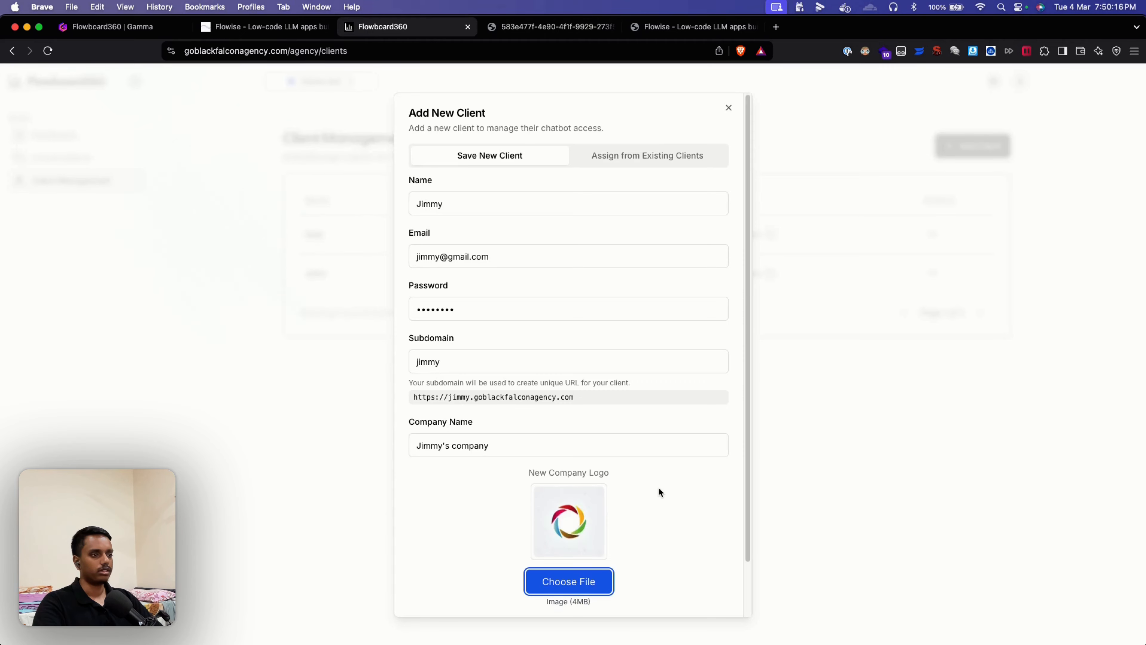
pyautogui.scroll(-3, 658, 486)
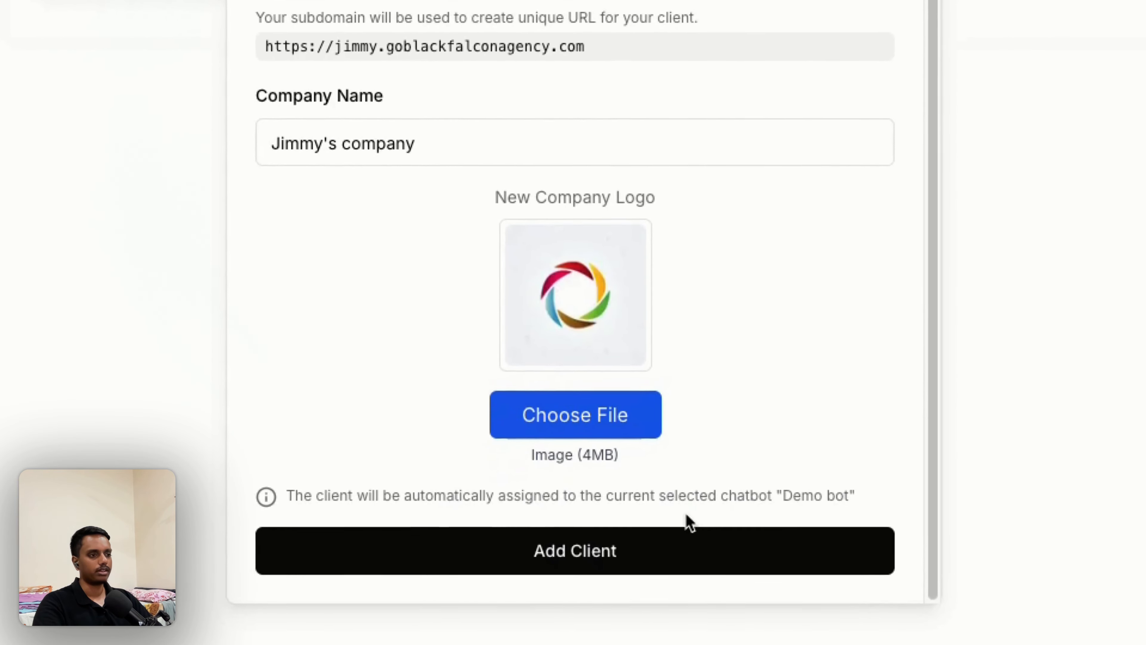
pyautogui.click(666, 543)
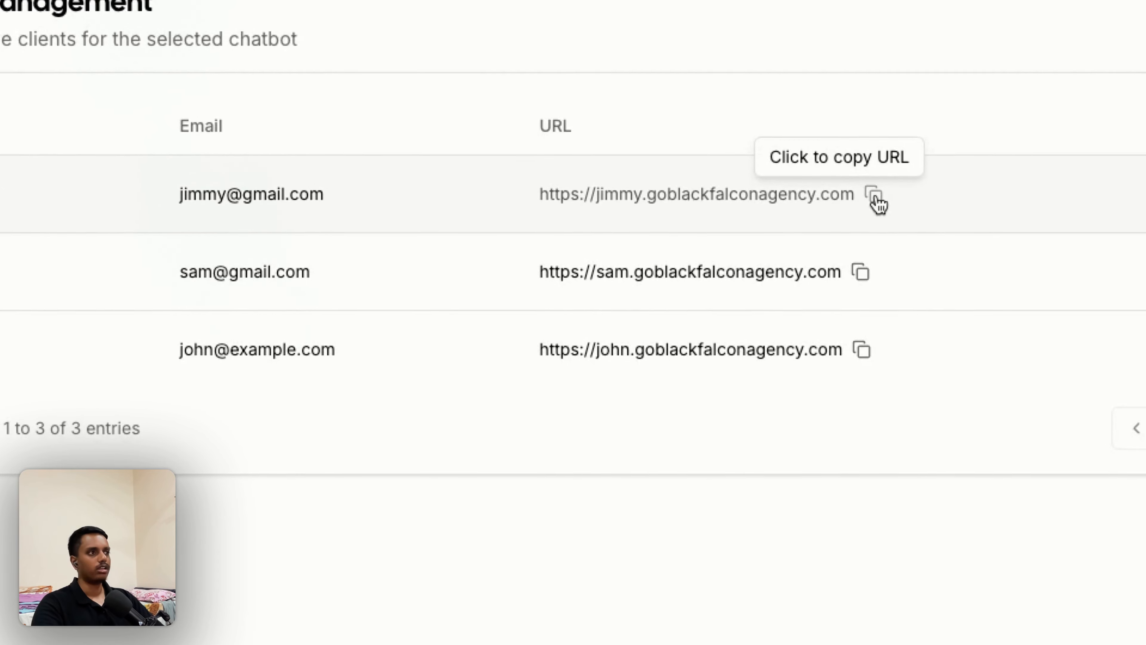
# Step: Copy the new client's portal URL and load it in a new browser tab
pyautogui.click(875, 195)
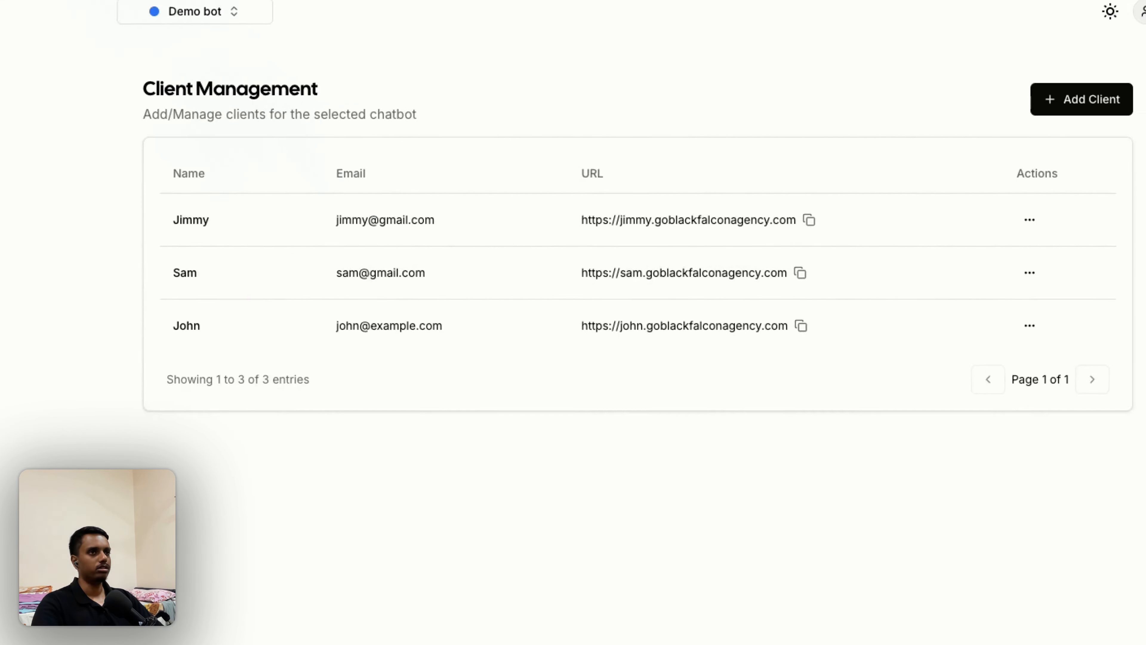
pyautogui.press('super+t')
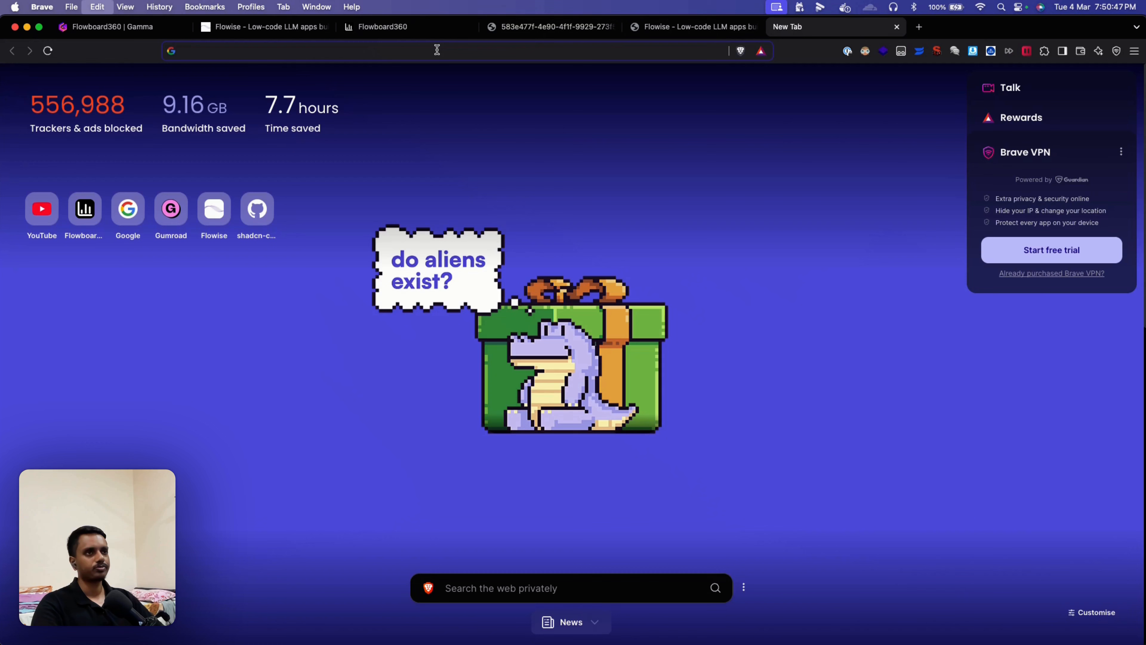
pyautogui.press('super+v')
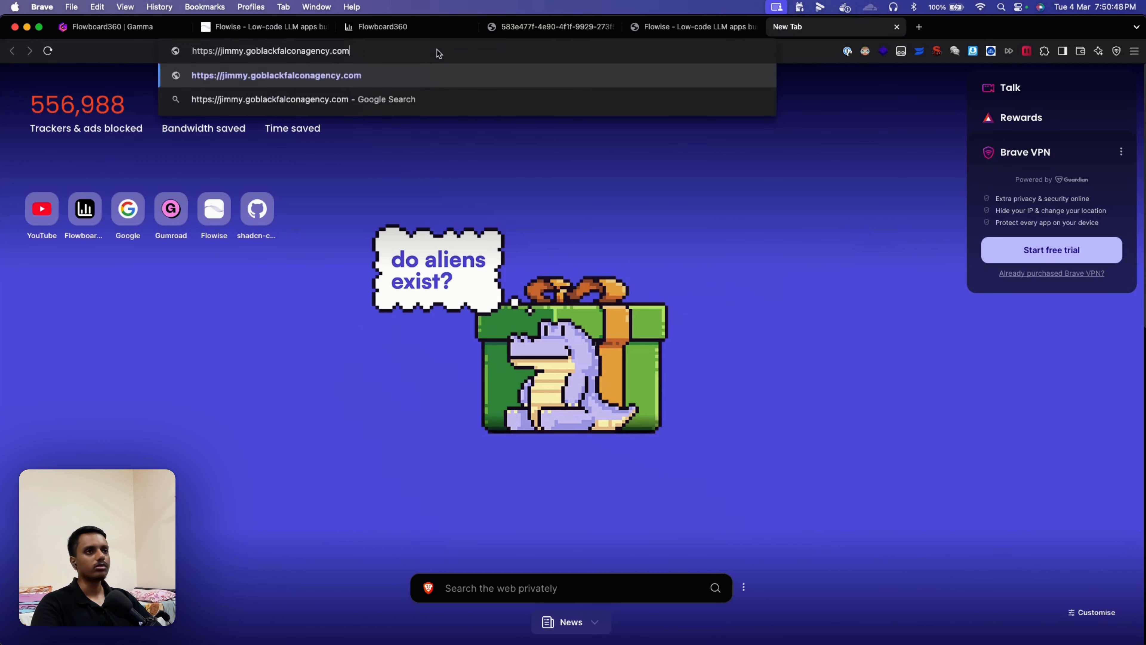
pyautogui.press('Return')
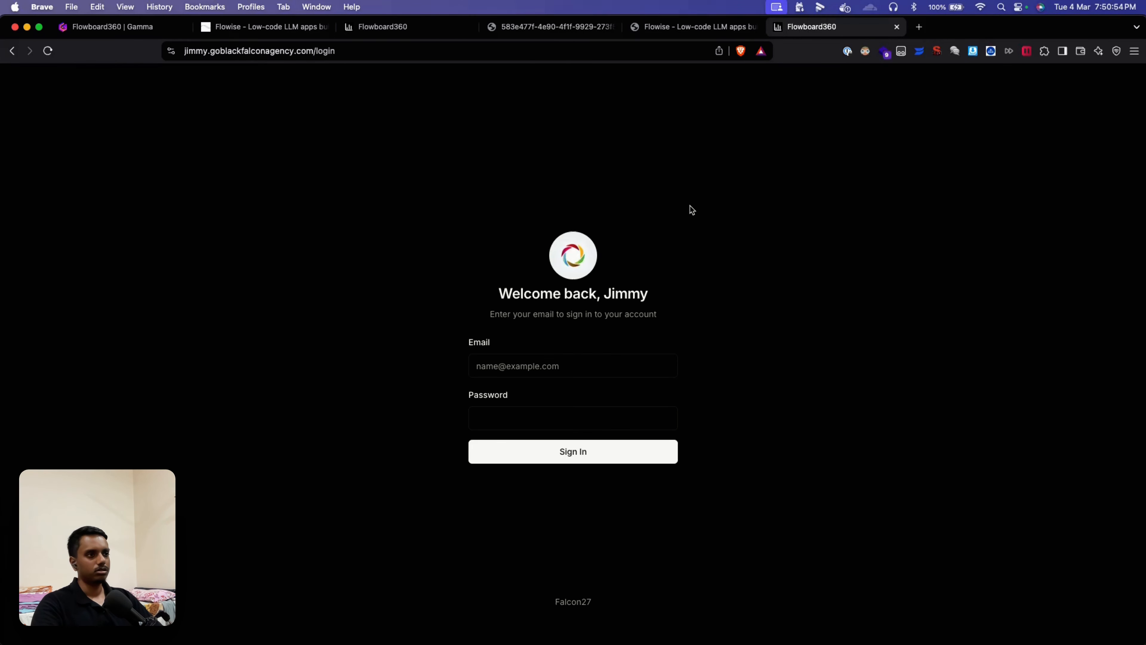
# Step: Inspect the portal login page's welcome heading and Falcon27 footer text
pyautogui.moveTo(500, 292); pyautogui.dragTo(681, 302)
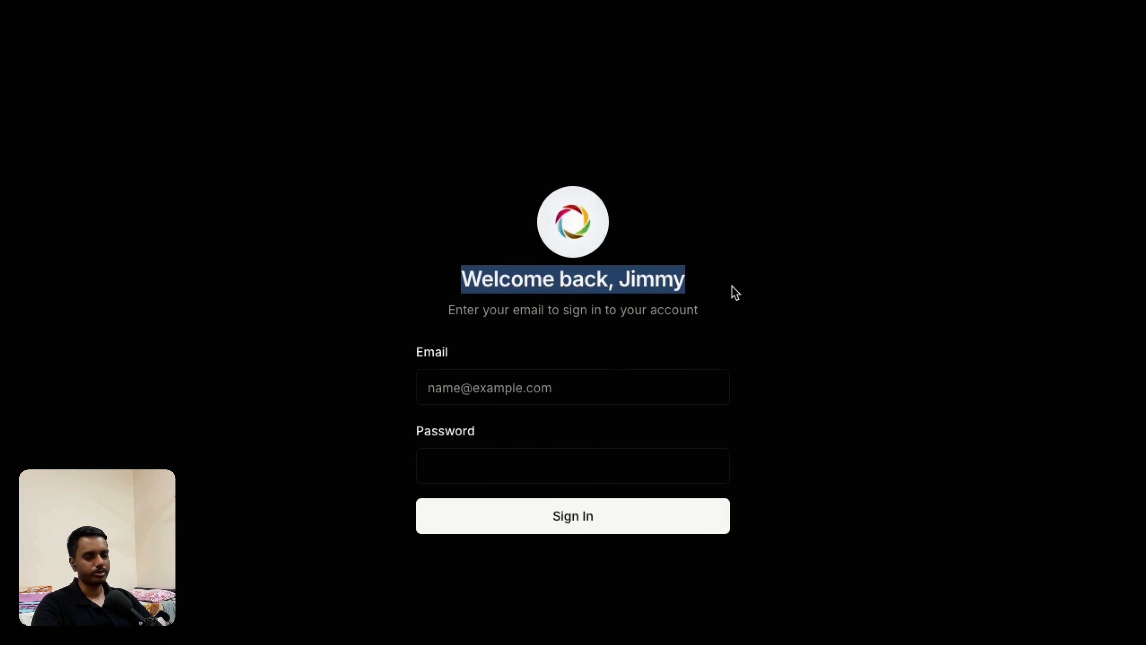
pyautogui.click(782, 279)
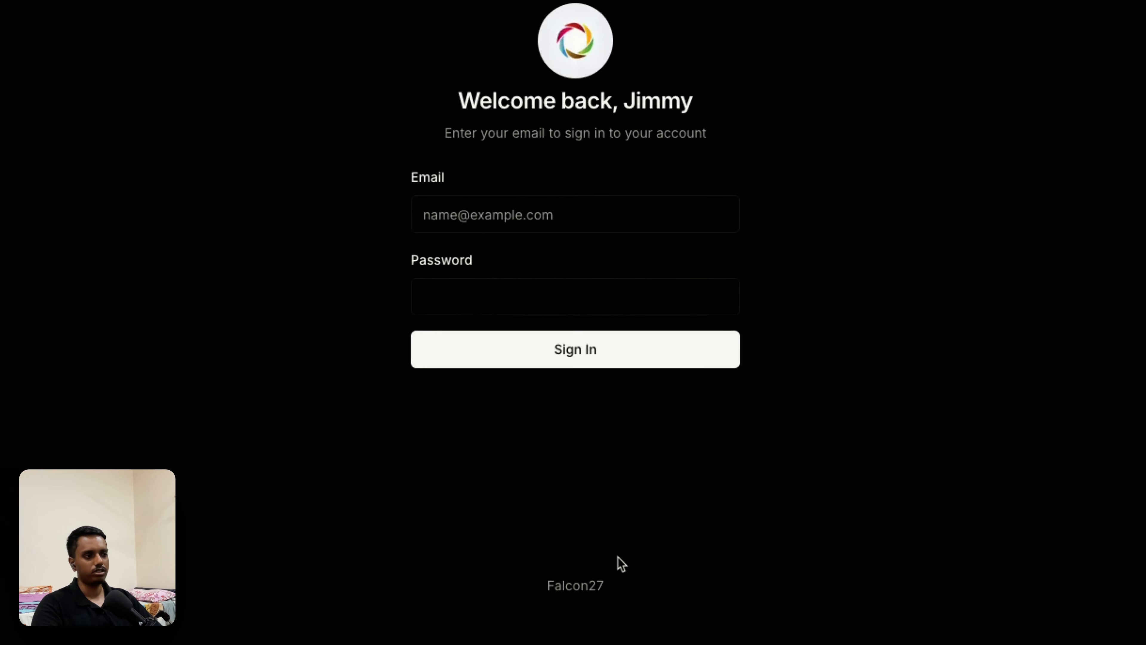
pyautogui.doubleClick(569, 580)
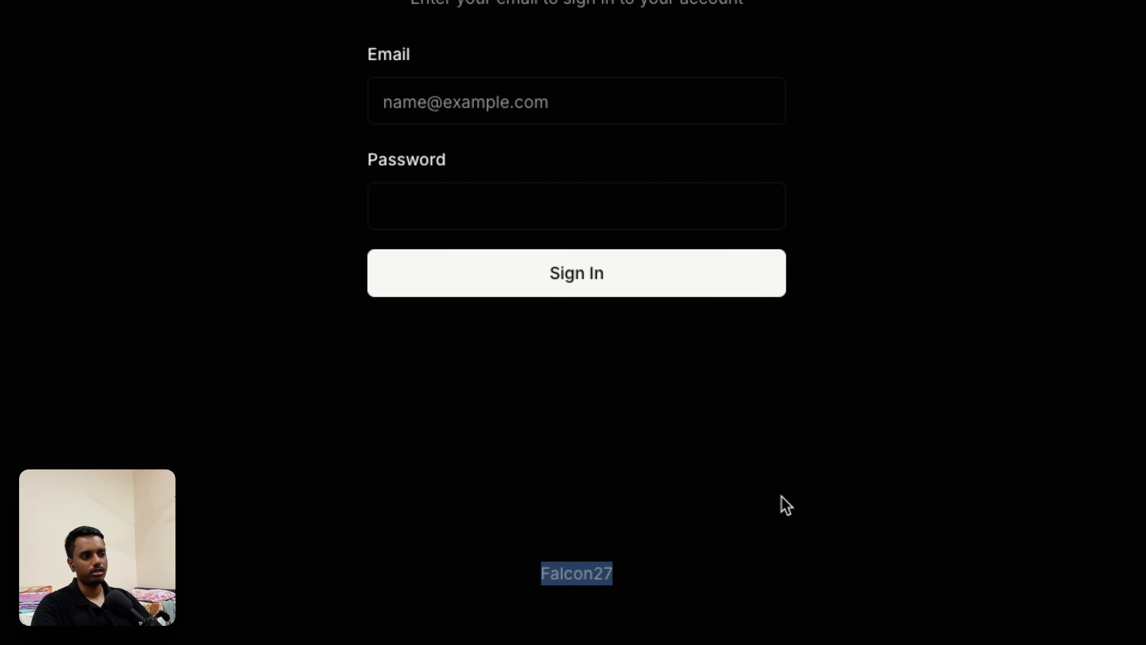
pyautogui.click(783, 505)
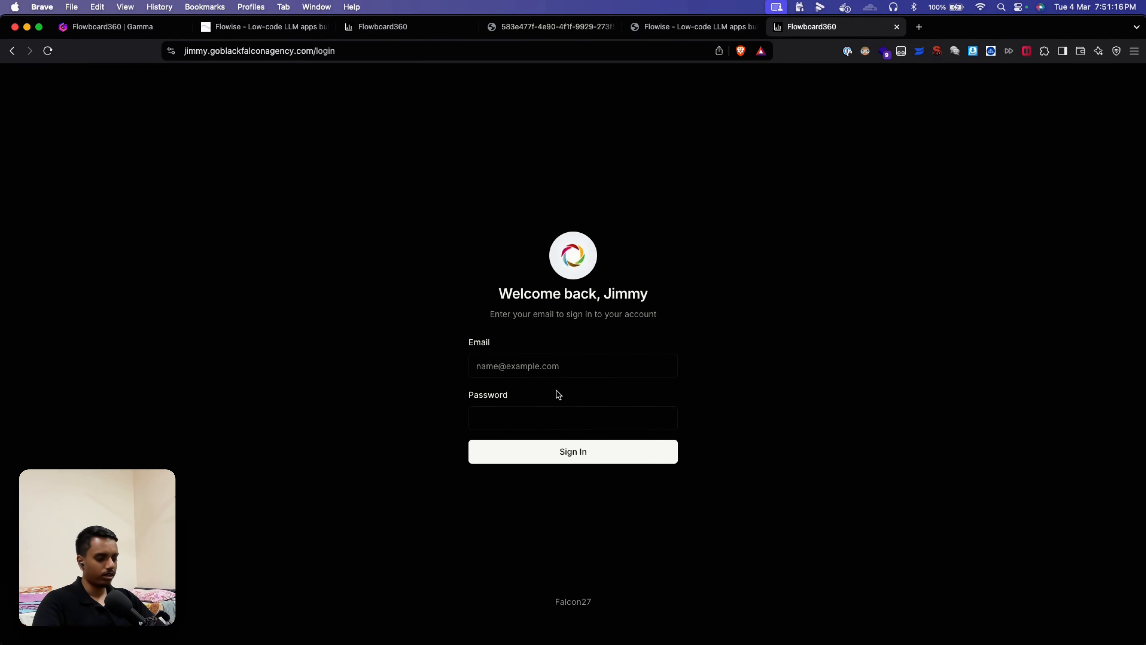
# Step: Sign in to the client portal with the client's email, correcting its comma to a period, and the password
pyautogui.click(528, 369)
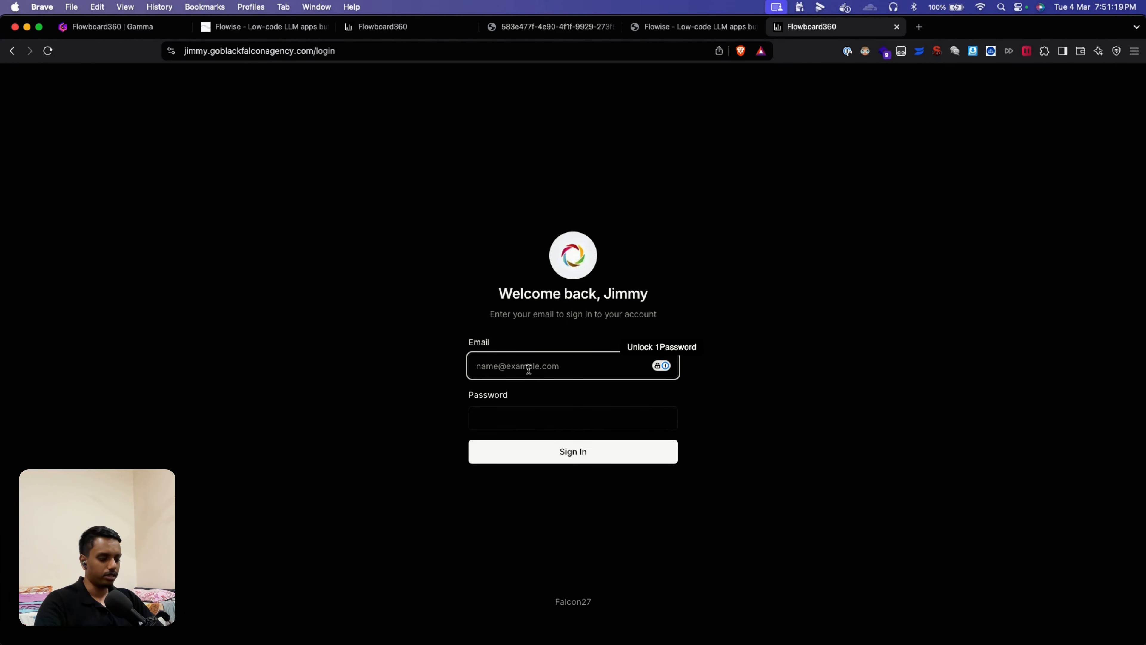
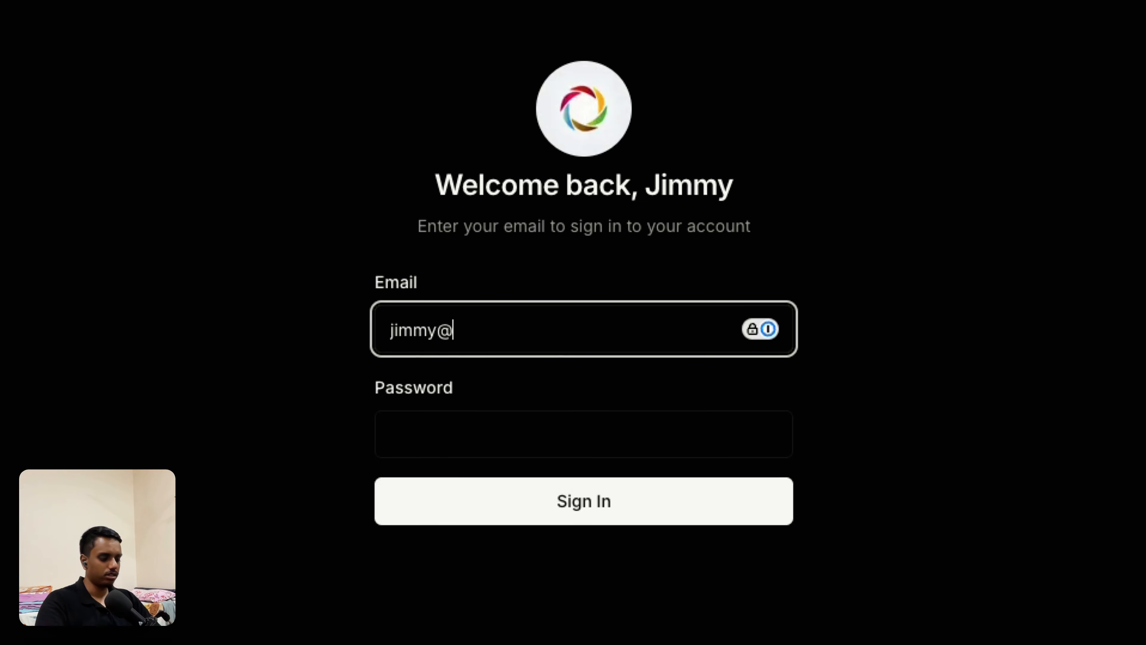
pyautogui.press('Tab')
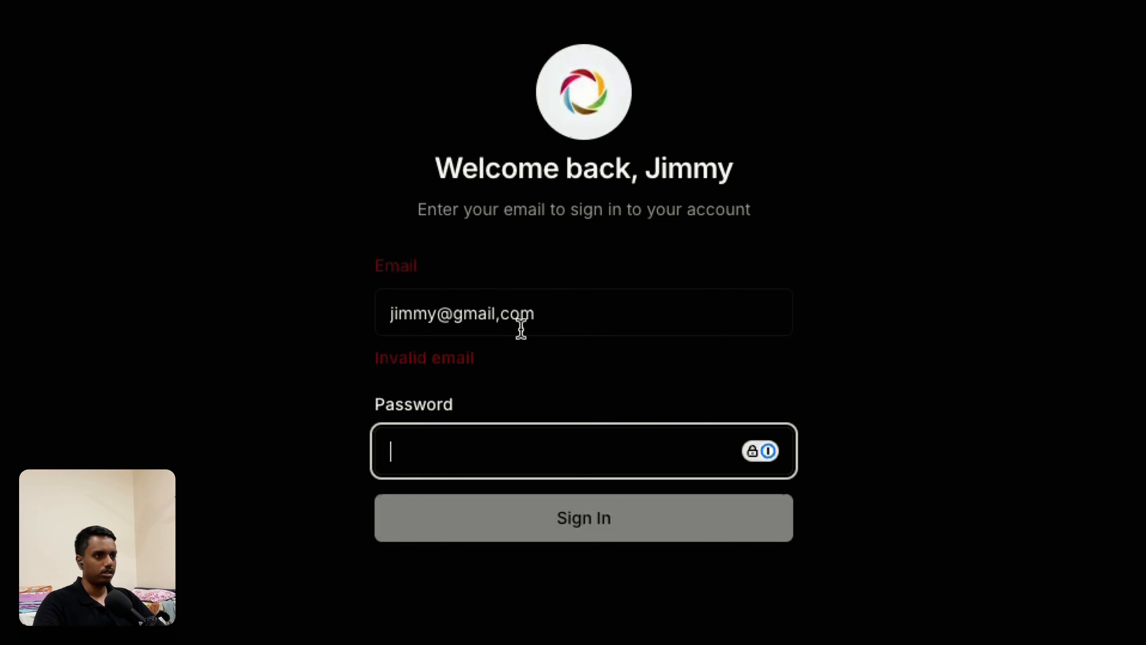
pyautogui.click(501, 315)
pyautogui.press('BackSpace')
pyautogui.write('.')
pyautogui.click(509, 422)
pyautogui.write('••')
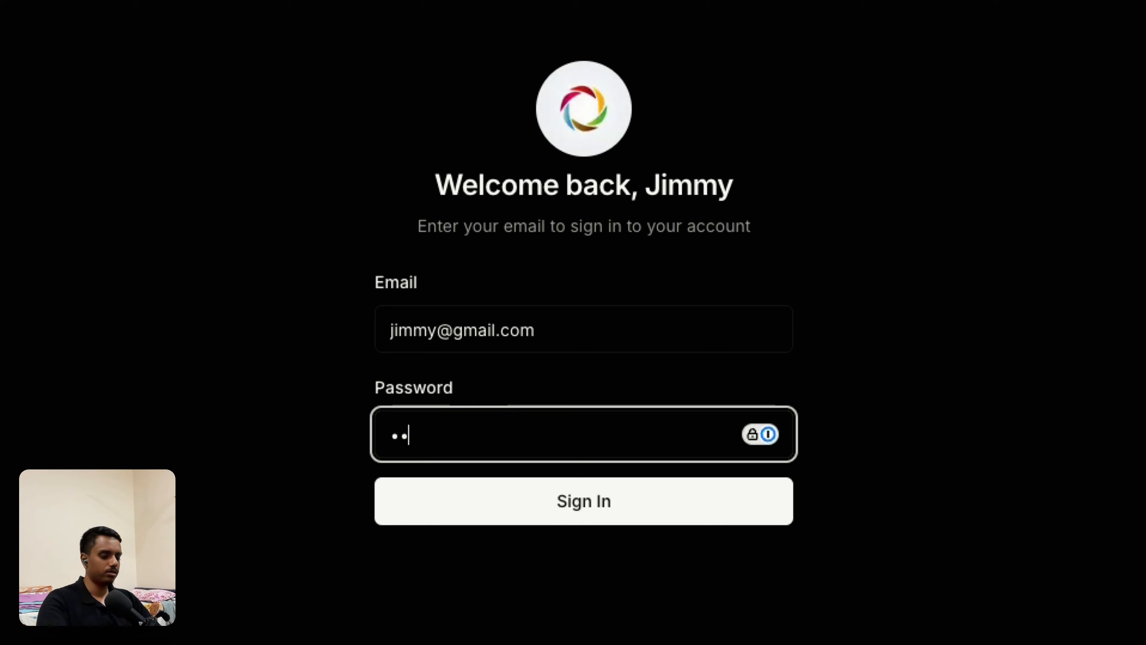
pyautogui.write('•••••••')
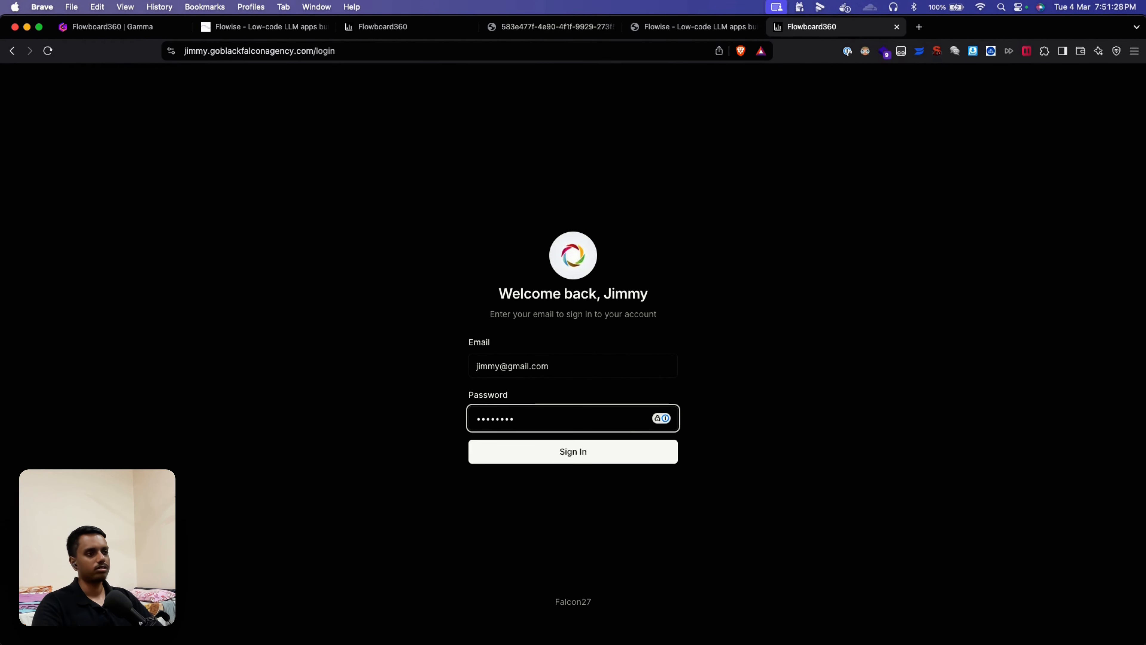
pyautogui.press('Return')
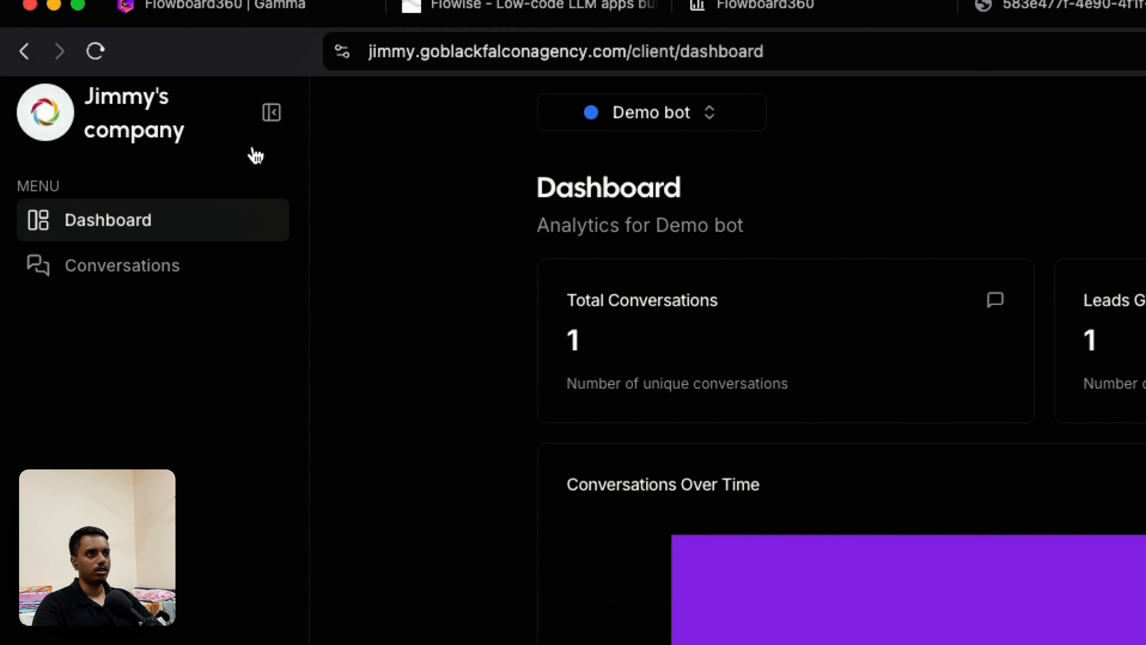
# Step: Check the bot list, then switch the portal theme to Light mode
pyautogui.click(698, 114)
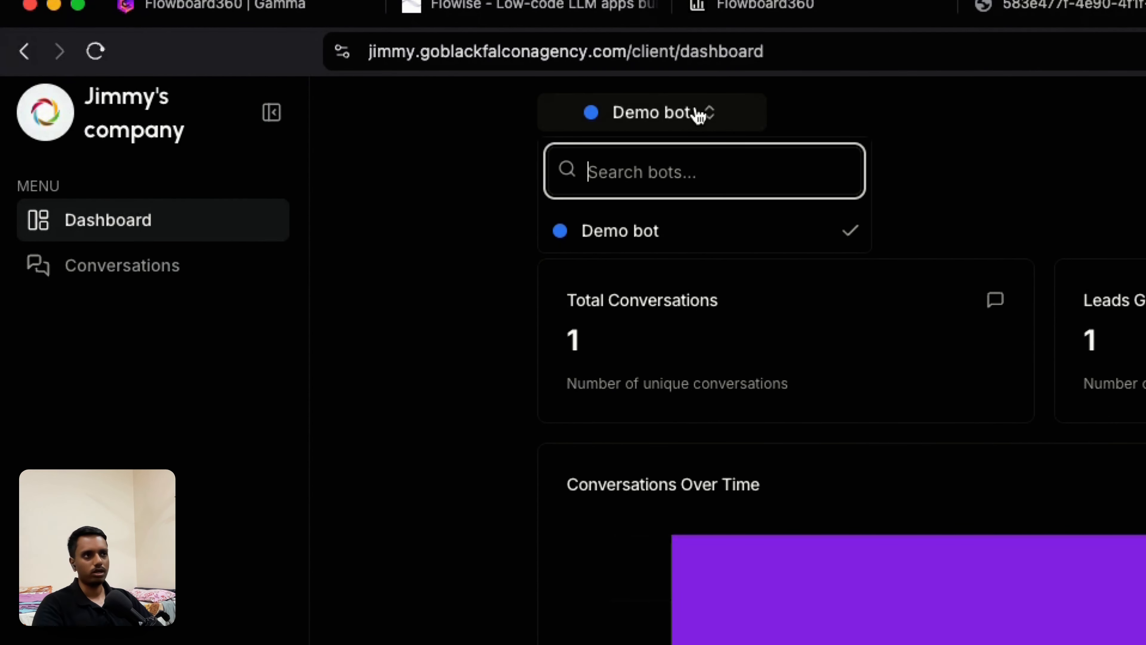
pyautogui.click(970, 213)
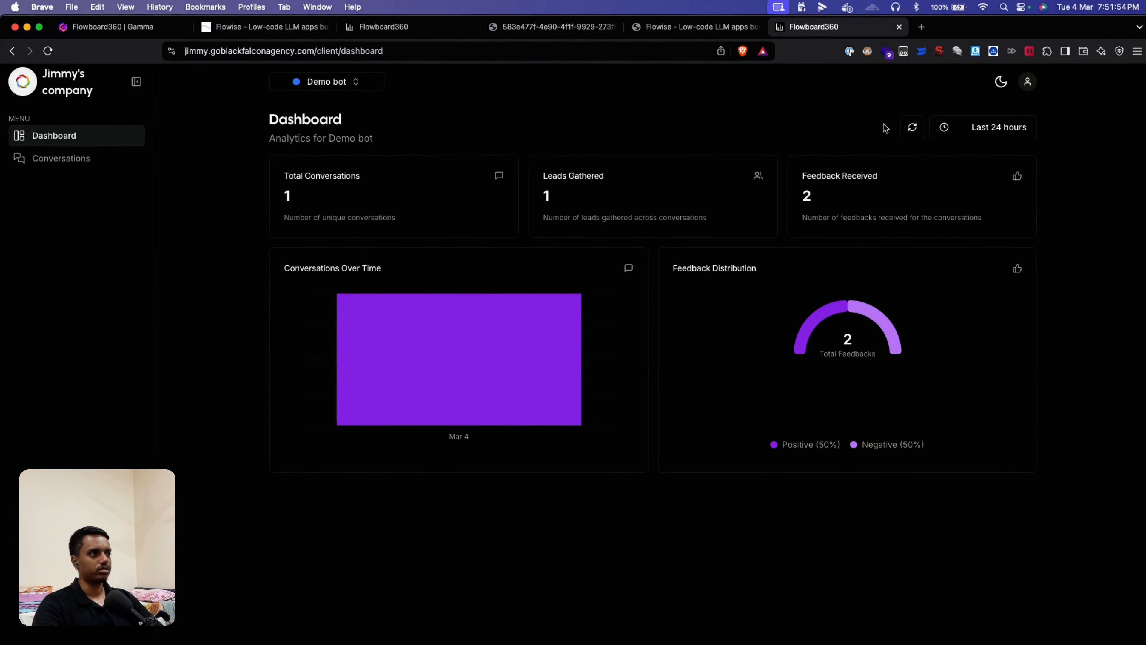
pyautogui.click(995, 86)
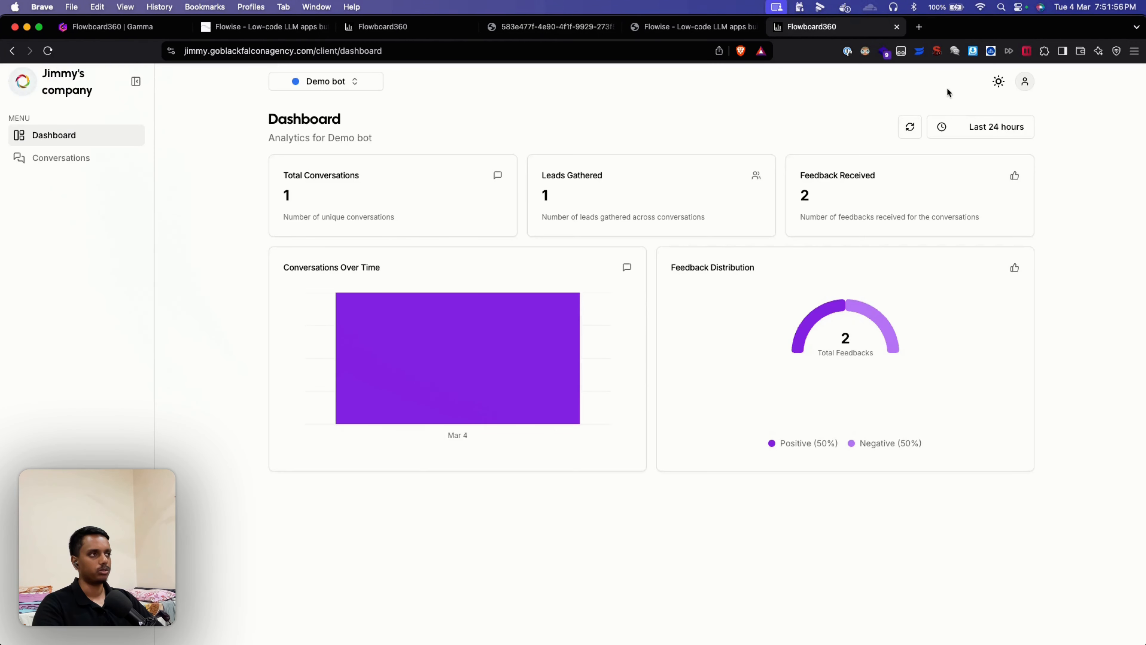
pyautogui.click(989, 88)
pyautogui.click(965, 123)
pyautogui.click(1000, 83)
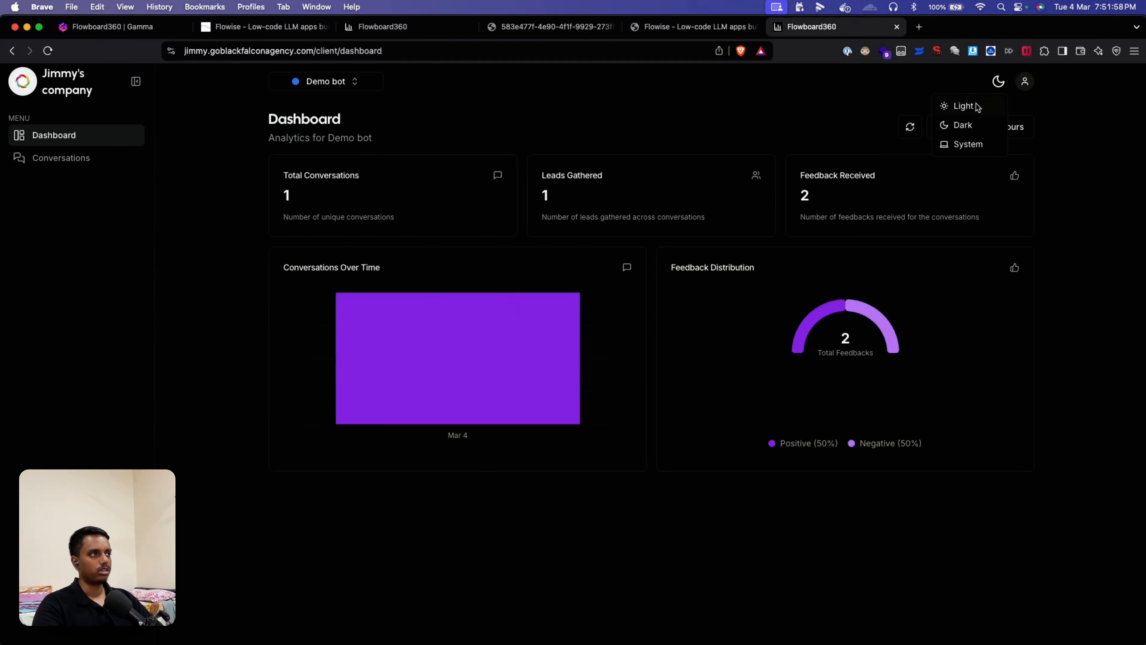
pyautogui.click(972, 107)
# Step: Set the analytics range to Last 7 days and view the Conversations page
pyautogui.click(1023, 87)
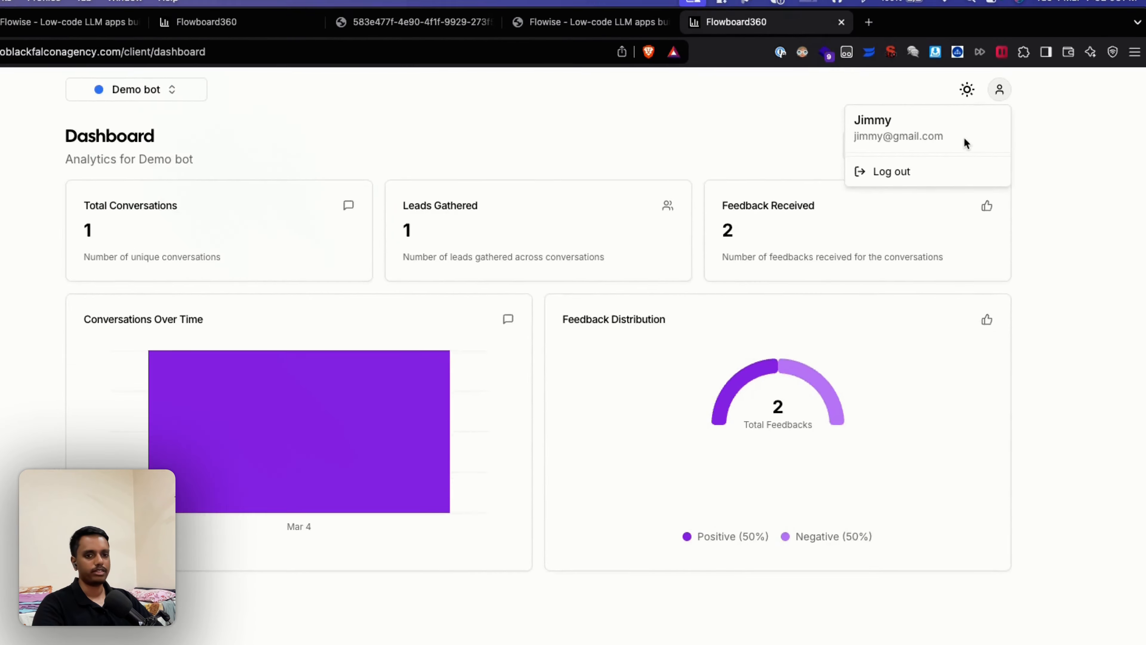
pyautogui.click(1046, 198)
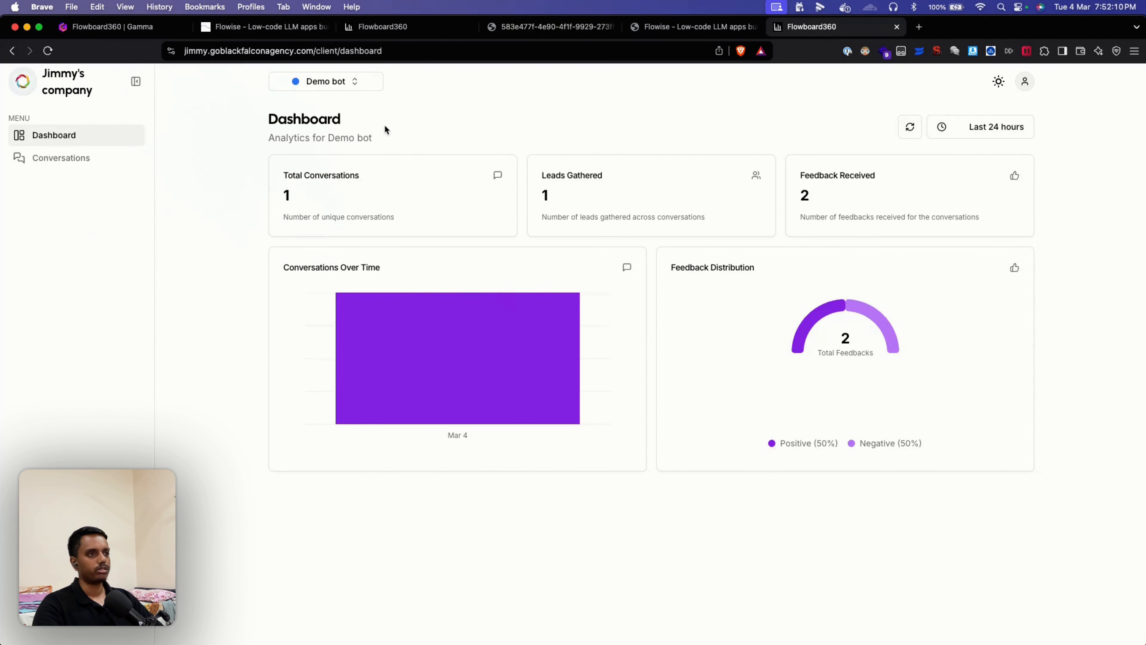
pyautogui.click(970, 128)
pyautogui.click(981, 195)
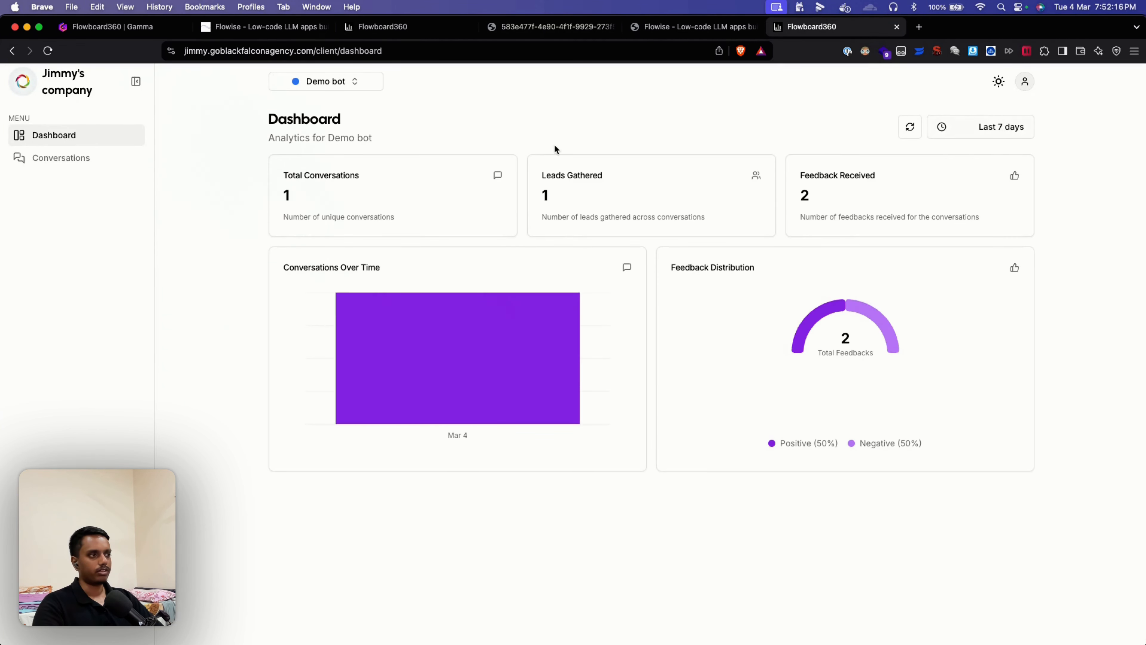
pyautogui.click(91, 160)
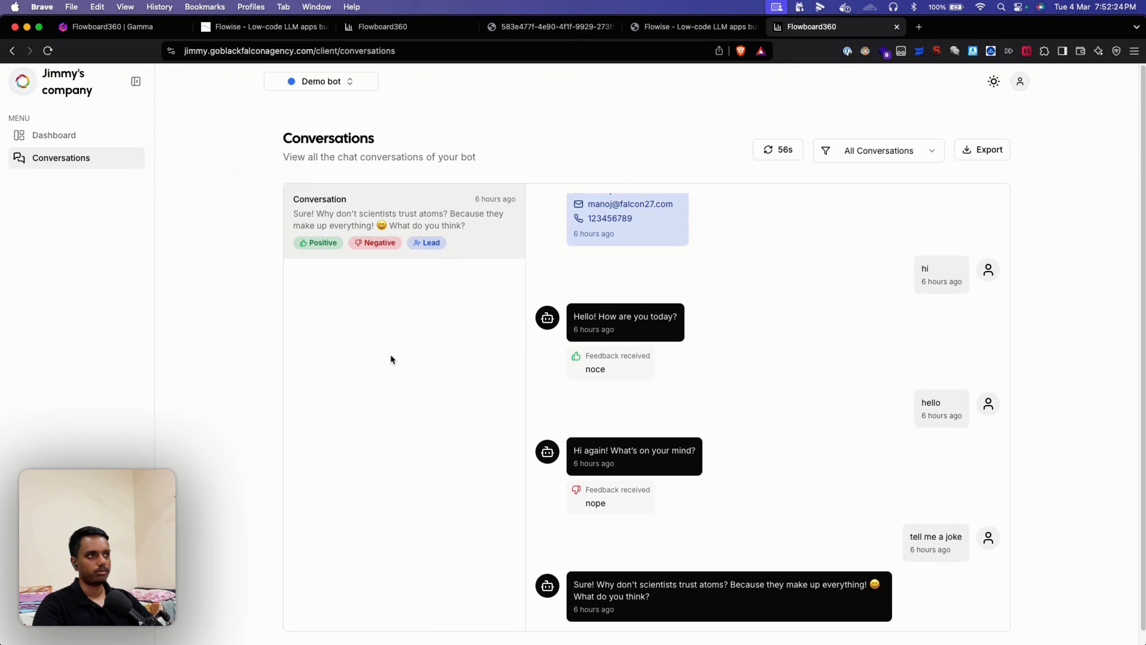
# Step: Preview the conversation Export options and account menu, then return to the agency Client Management tab
pyautogui.scroll(-1, 232, 358)
pyautogui.scroll(1, 273, 325)
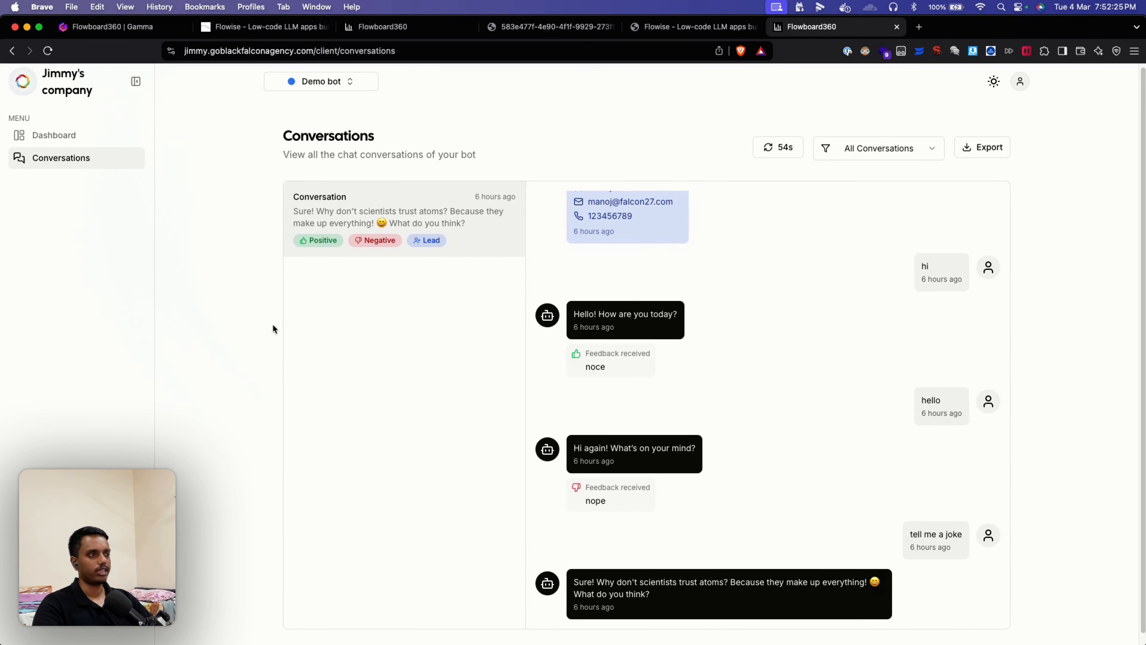
pyautogui.click(990, 154)
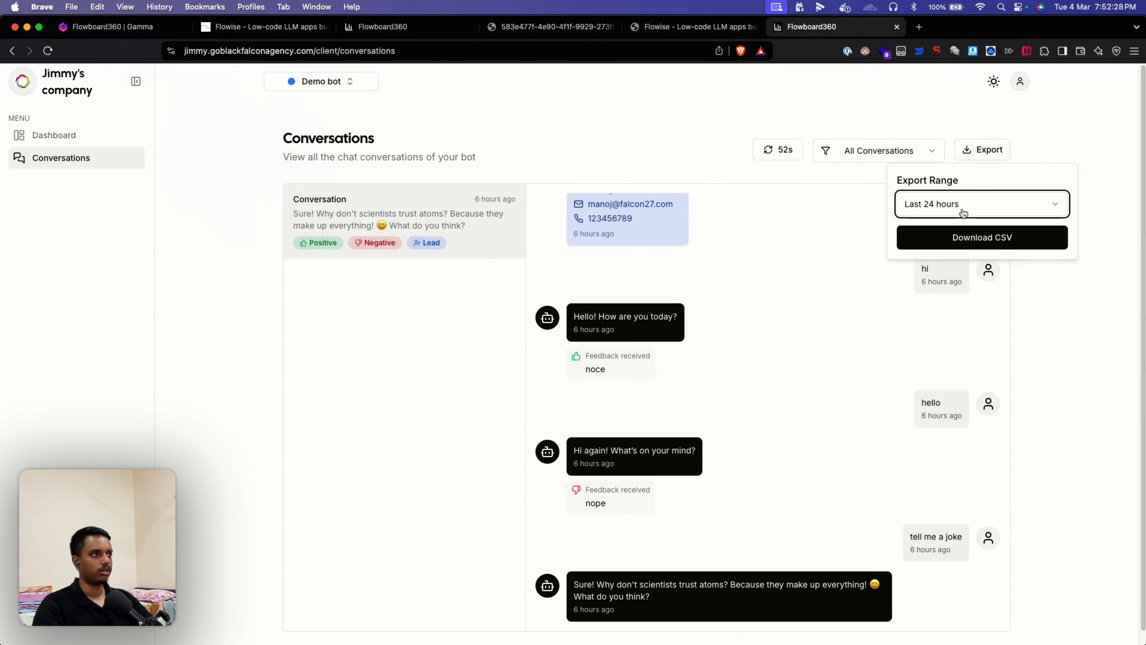
pyautogui.click(1034, 131)
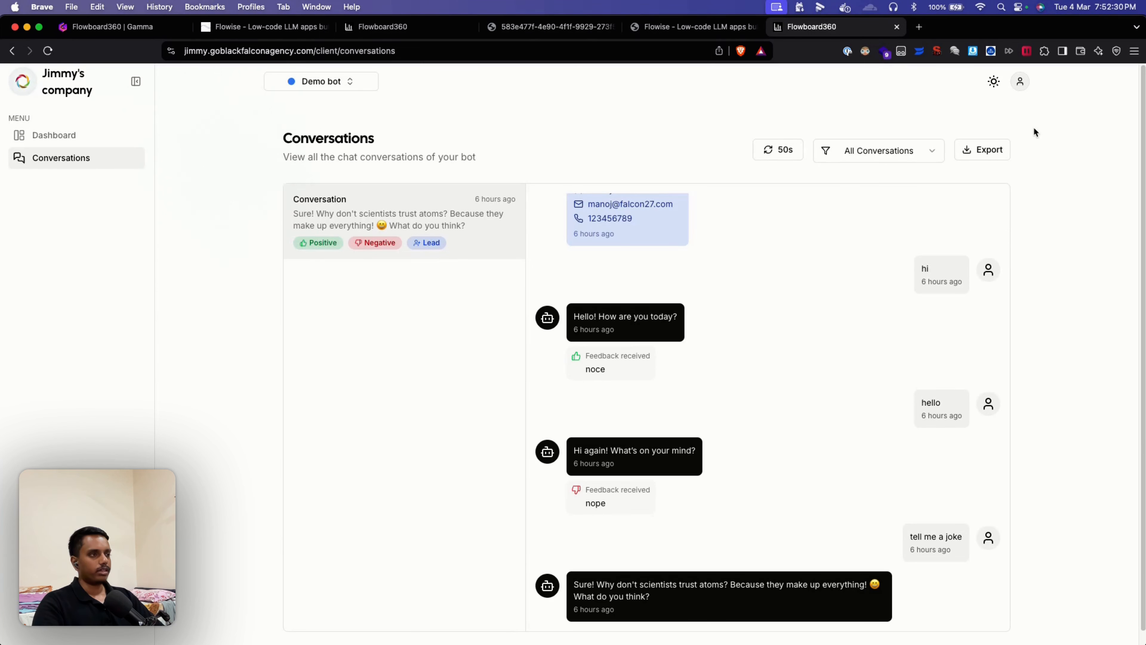
pyautogui.click(1020, 83)
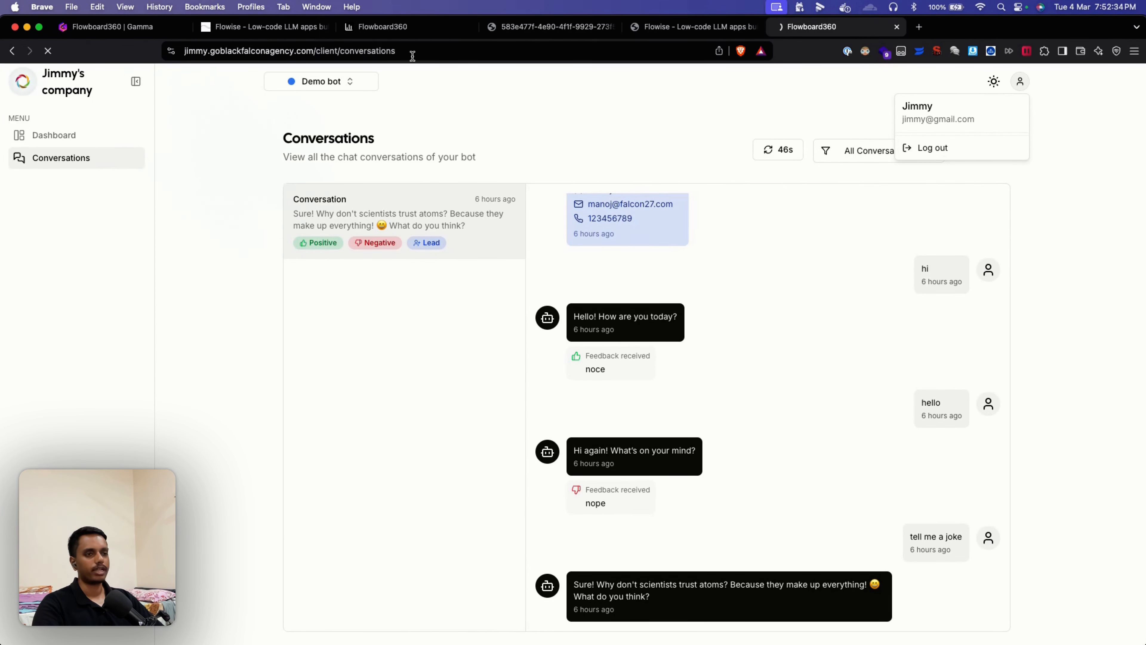
pyautogui.click(380, 28)
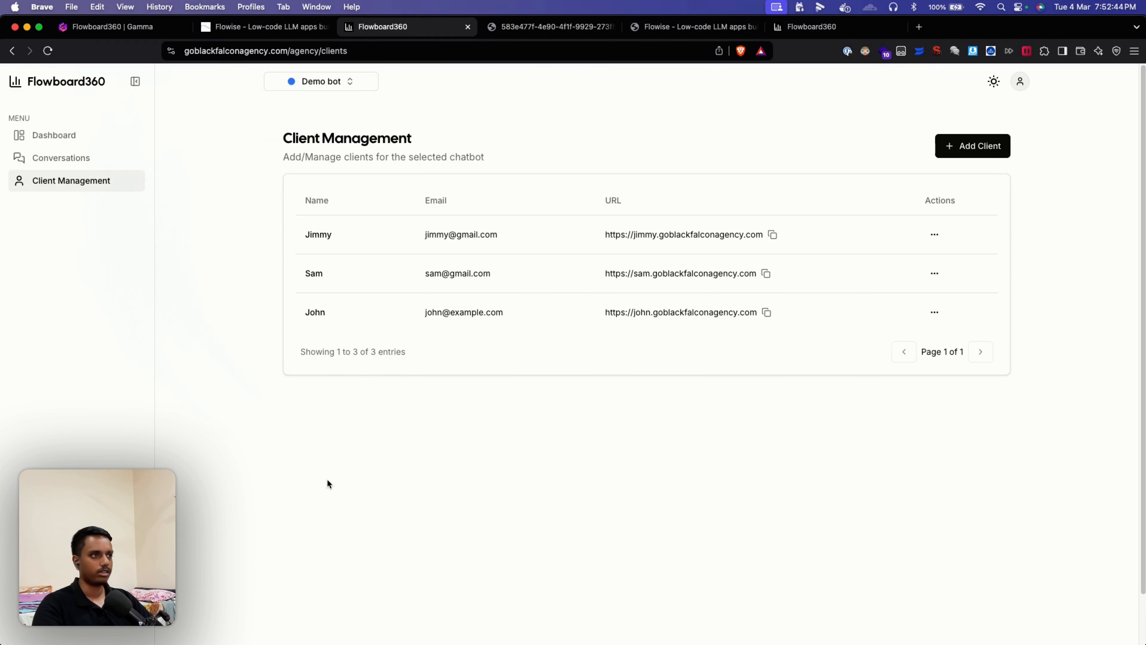
# Step: Open the first client's edit form and close it without changes
pyautogui.click(937, 242)
pyautogui.click(914, 255)
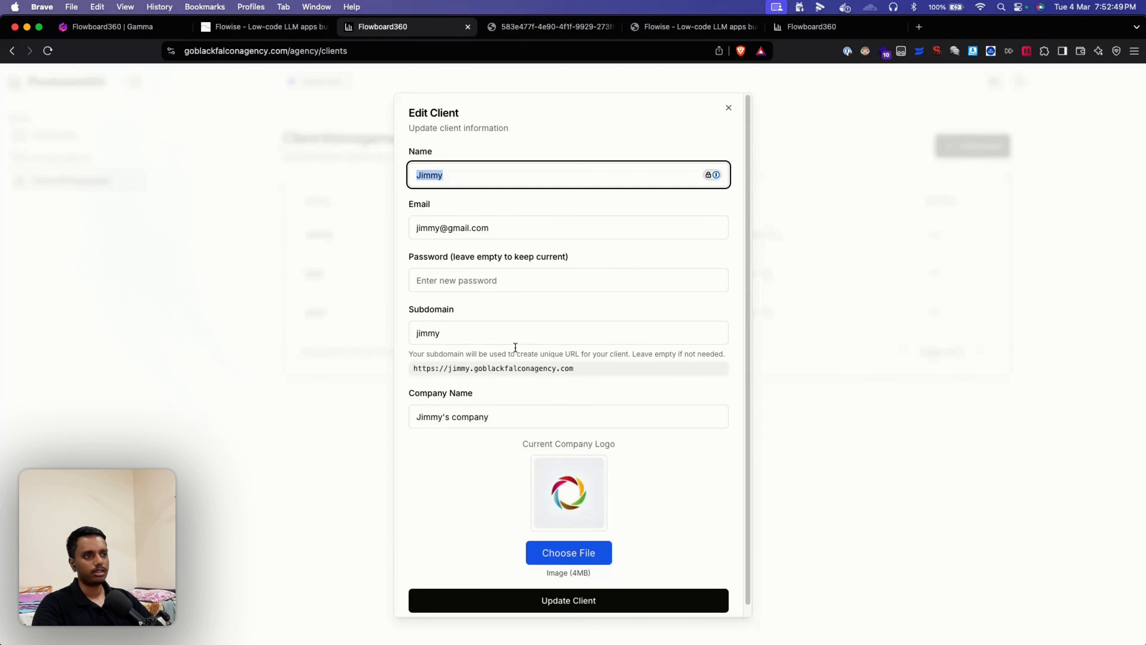
pyautogui.scroll(-1, 521, 361)
pyautogui.scroll(1, 704, 165)
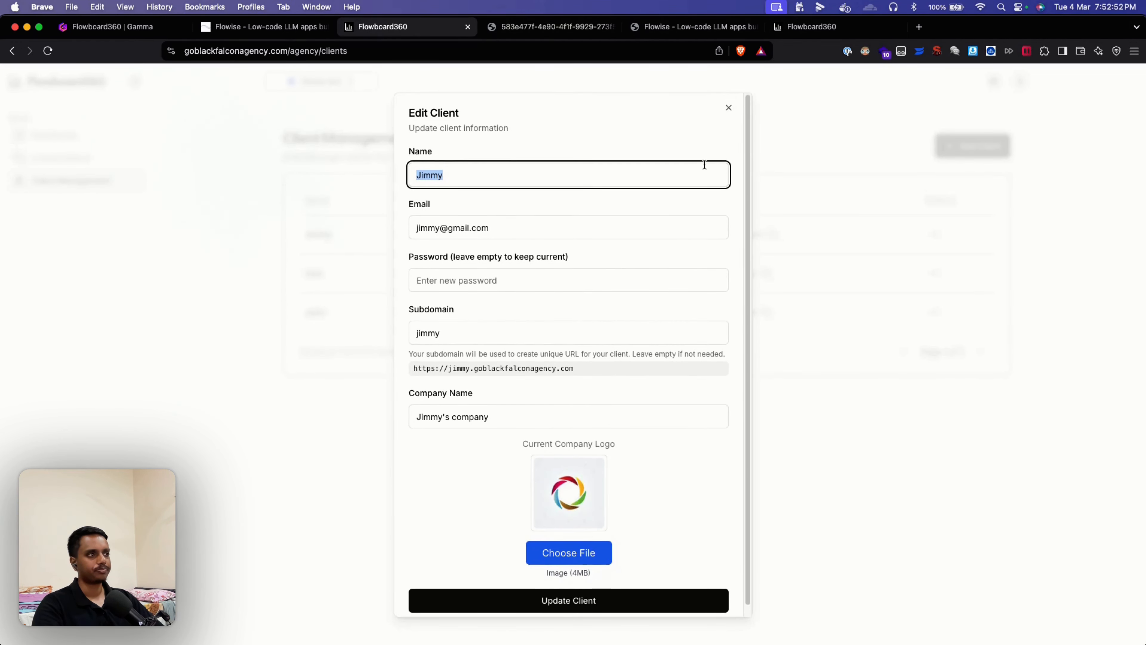
pyautogui.click(729, 109)
# Step: Remove the first client from Demo bot and return to the agency Dashboard
pyautogui.click(934, 234)
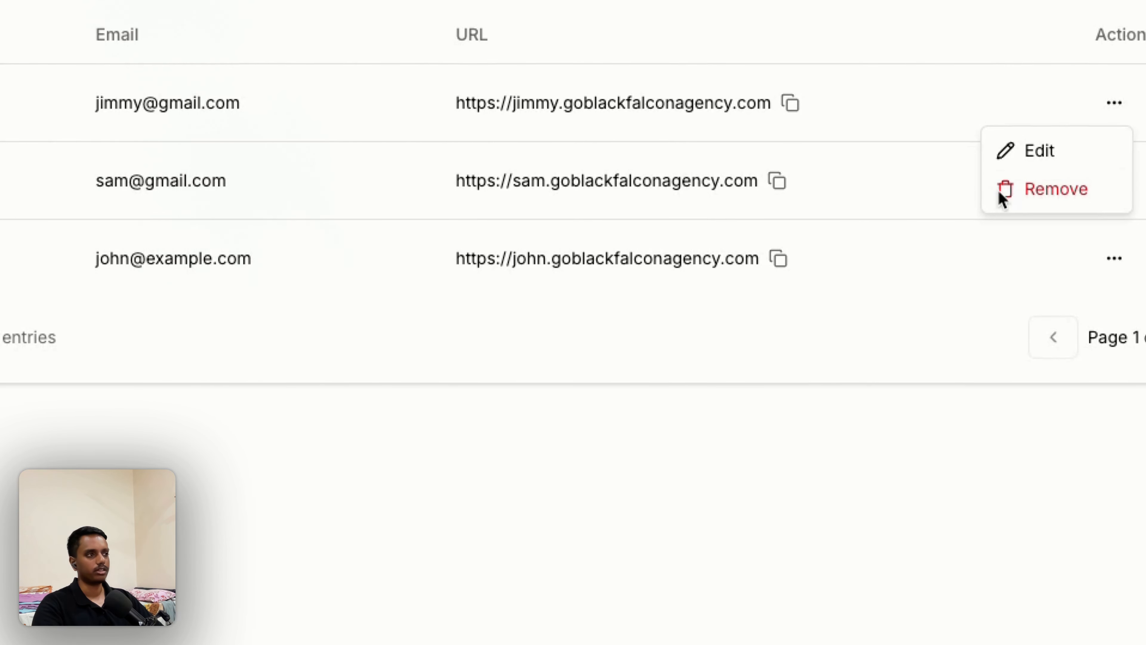
pyautogui.click(1018, 196)
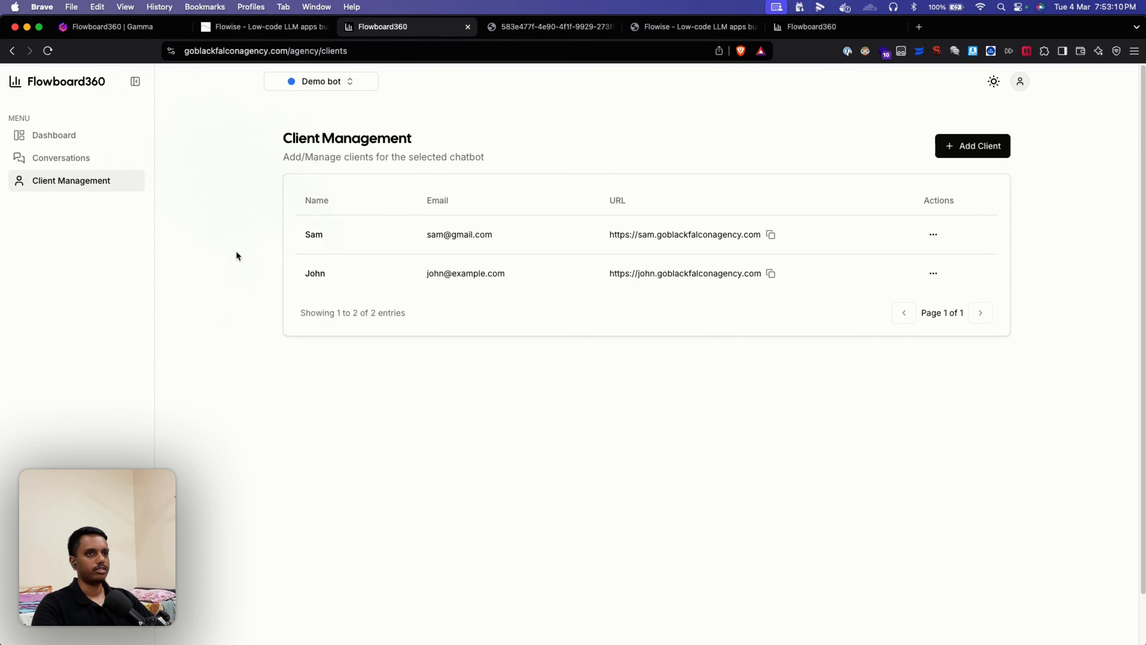
pyautogui.click(88, 141)
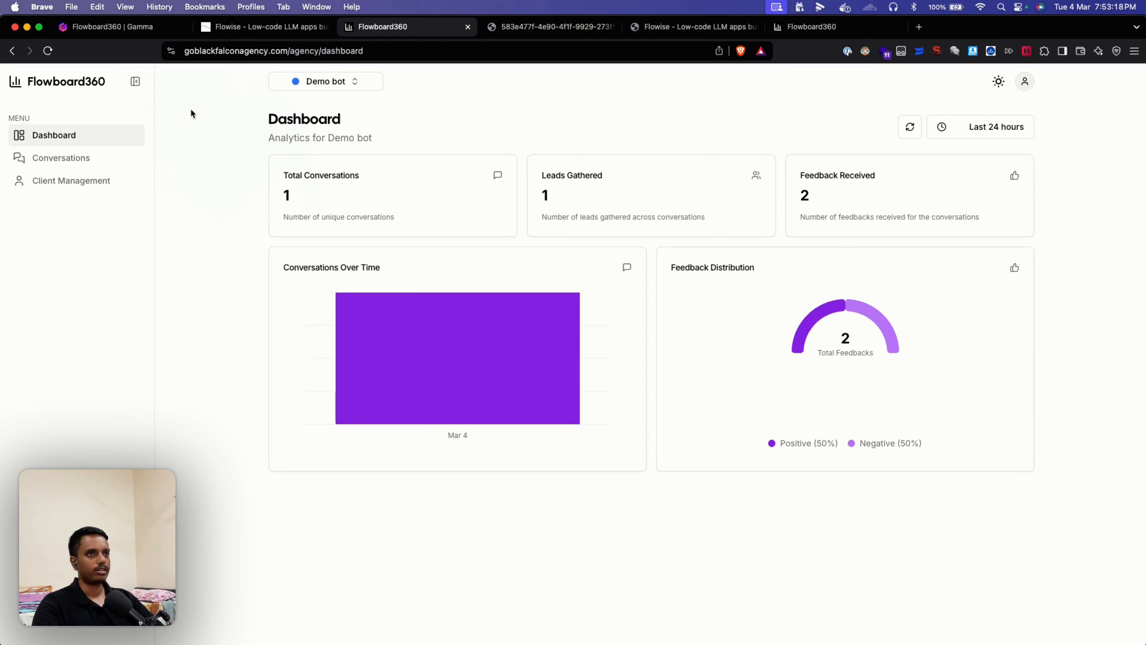
# Step: Present the Gamma deck full screen and advance to the 'How Flowboard360 Helps' slide
pyautogui.click(144, 32)
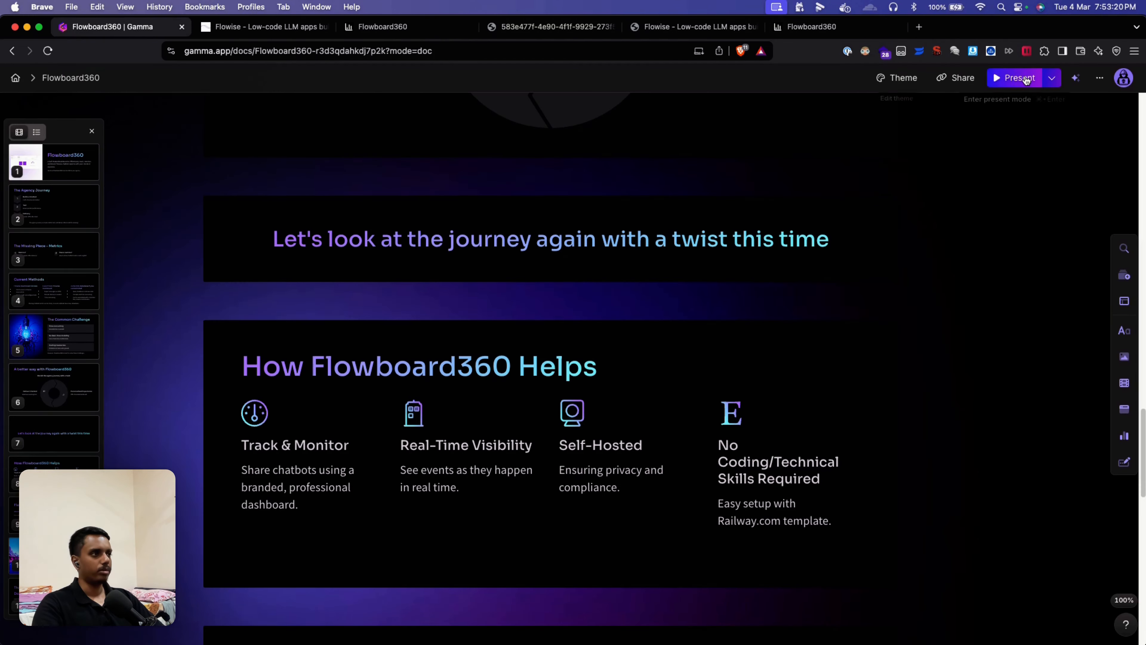
pyautogui.click(1052, 78)
pyautogui.click(943, 136)
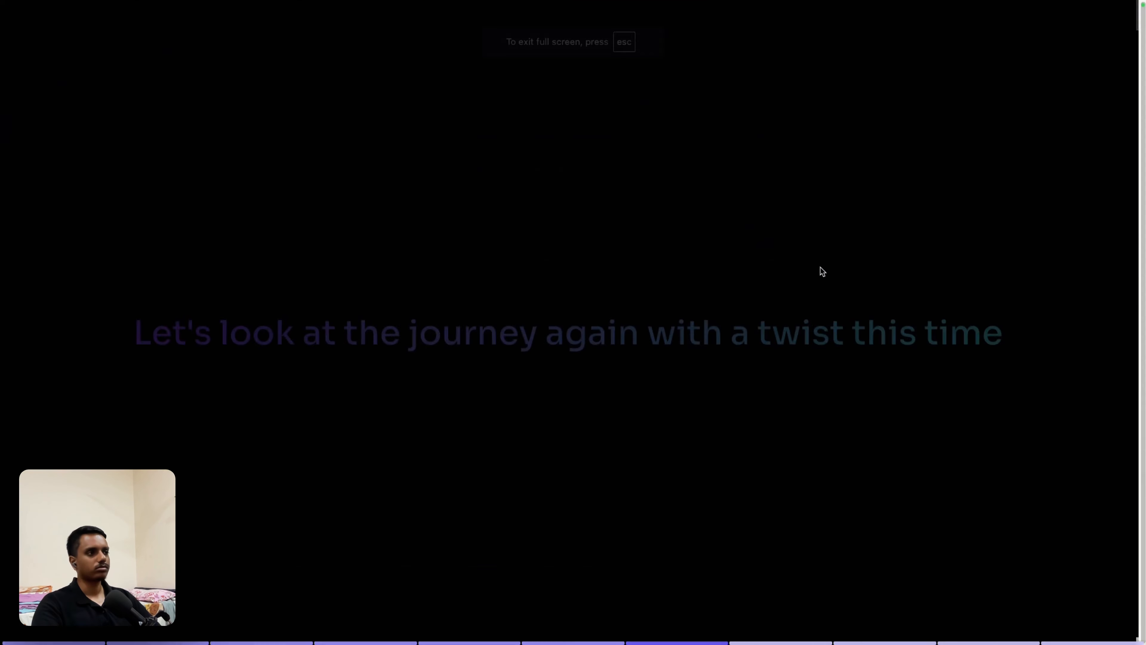
pyautogui.press('Right')
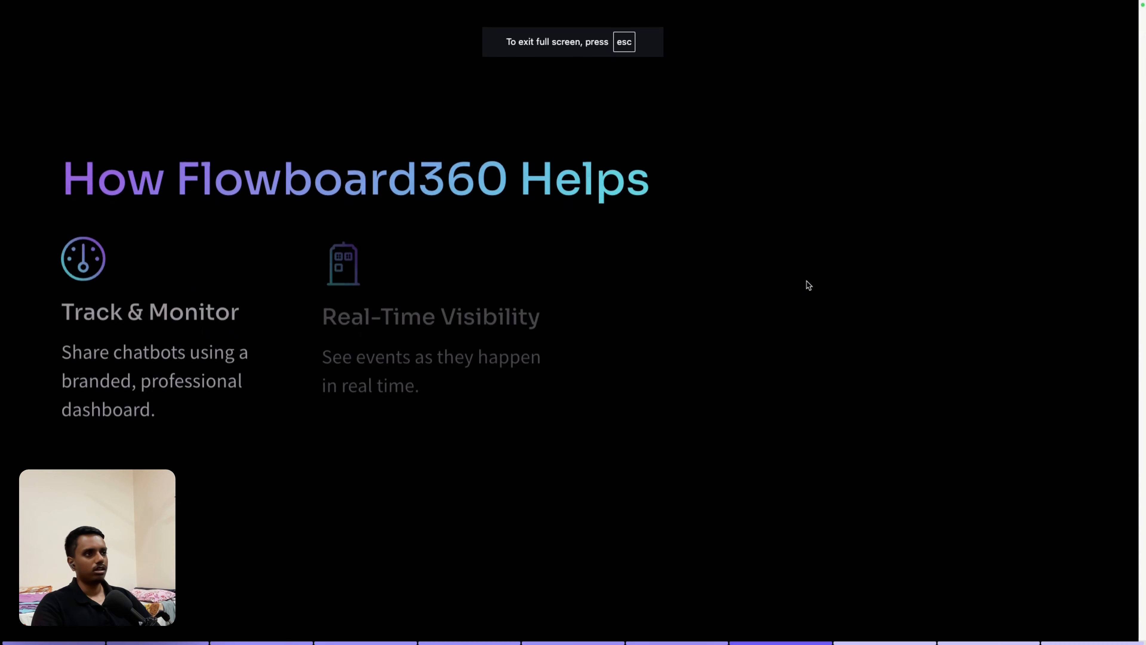